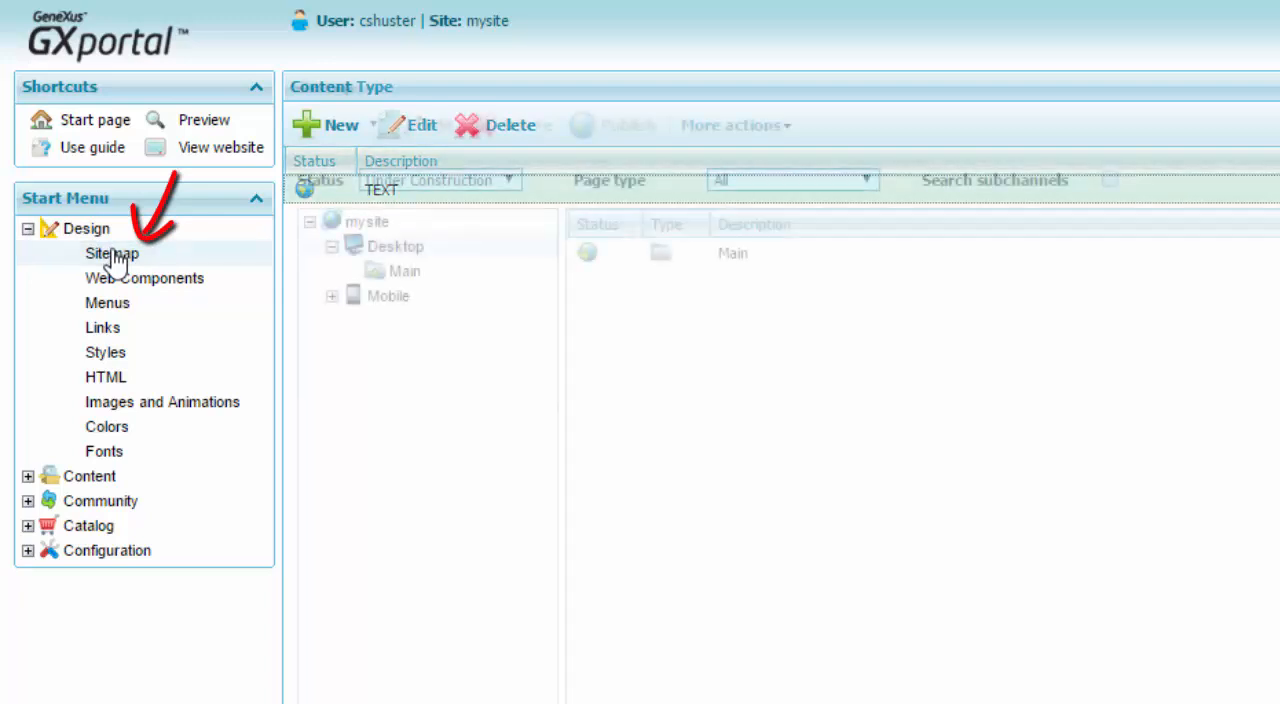
Open the Template page of the desktop Main channel in the page designer.
left_click(405, 272)
left_click(708, 372)
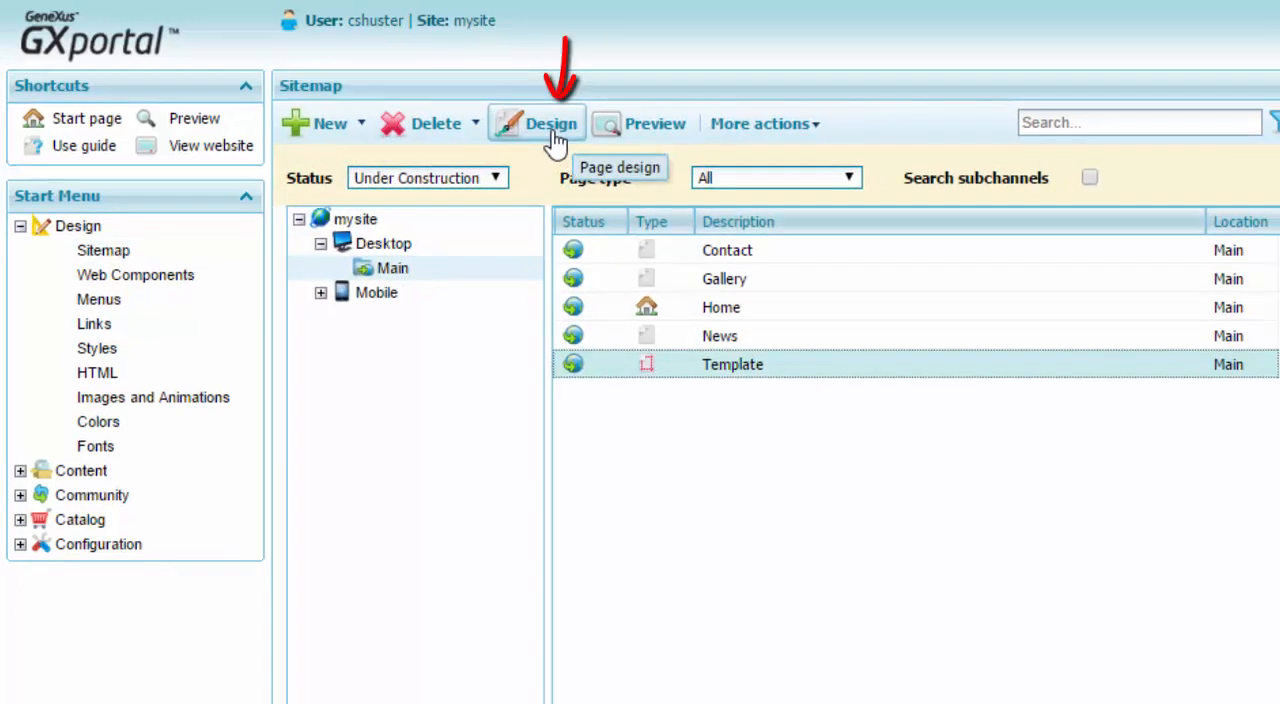
left_click(566, 127)
Add a Content GXportlet to the dark footer sector of the template.
left_click(280, 113)
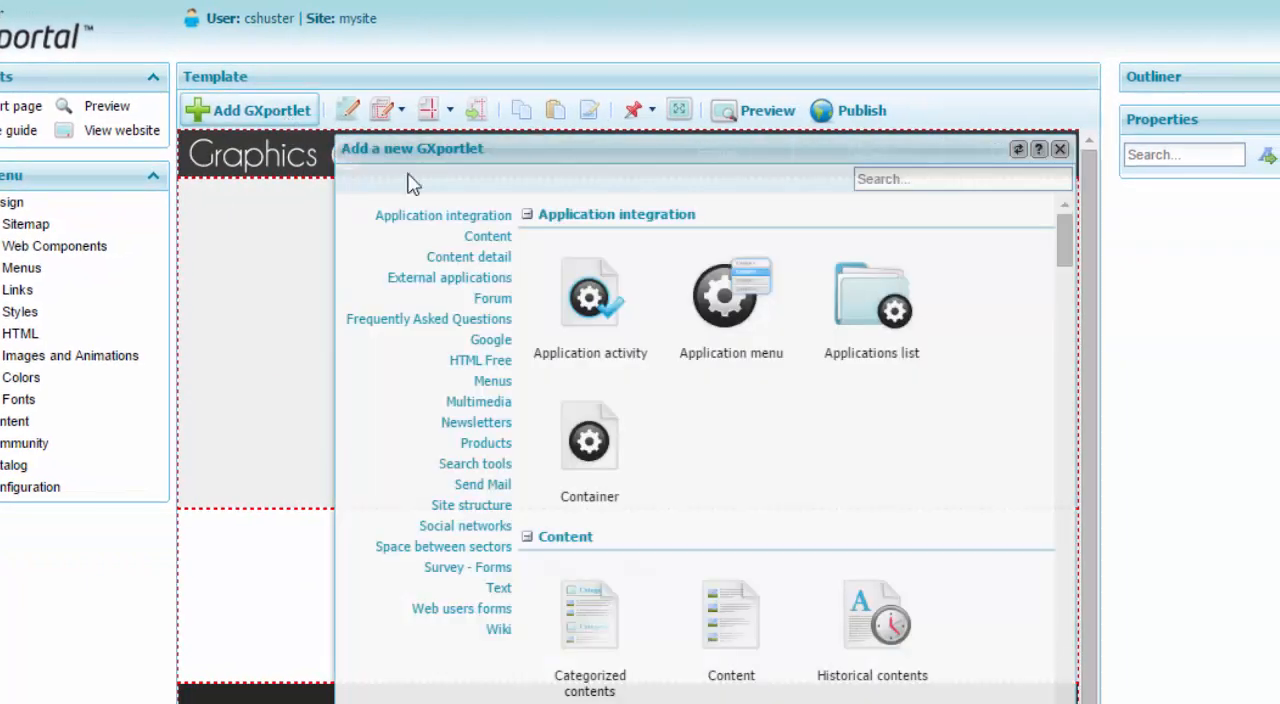
left_click(506, 240)
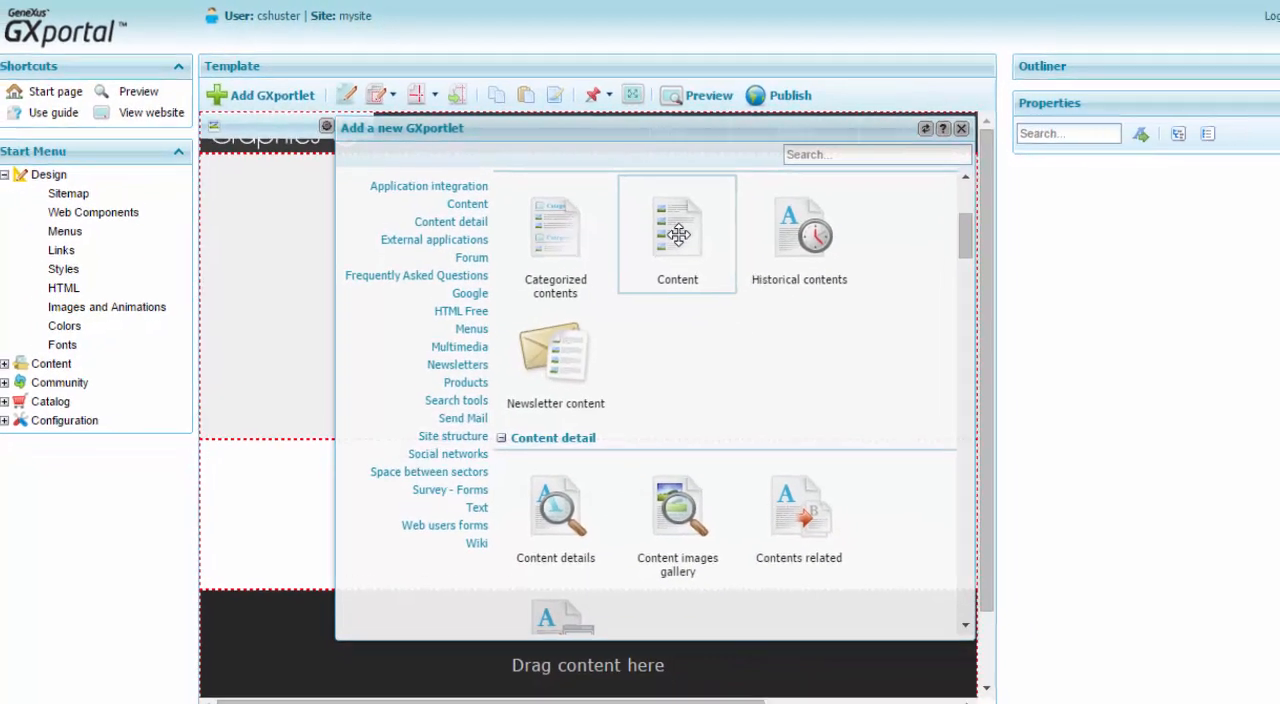
left_click_drag(731, 265, 289, 703)
left_click_drag(297, 610, 292, 640)
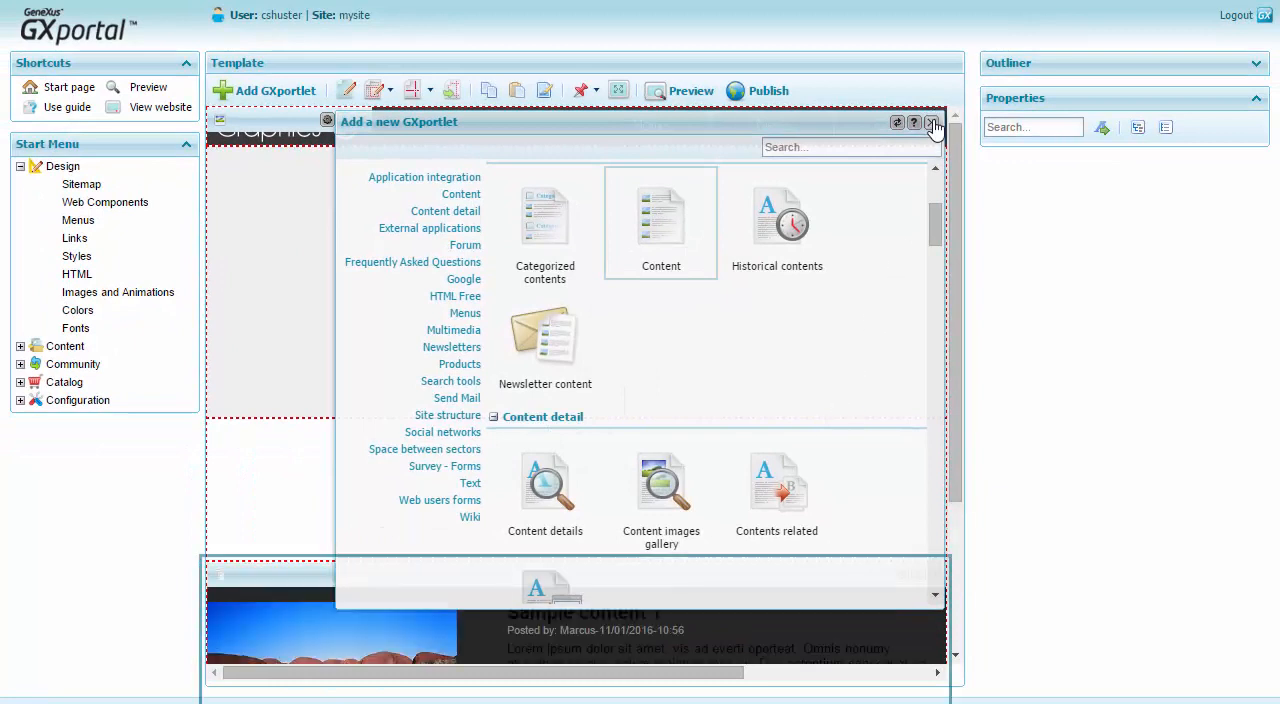
left_click(932, 122)
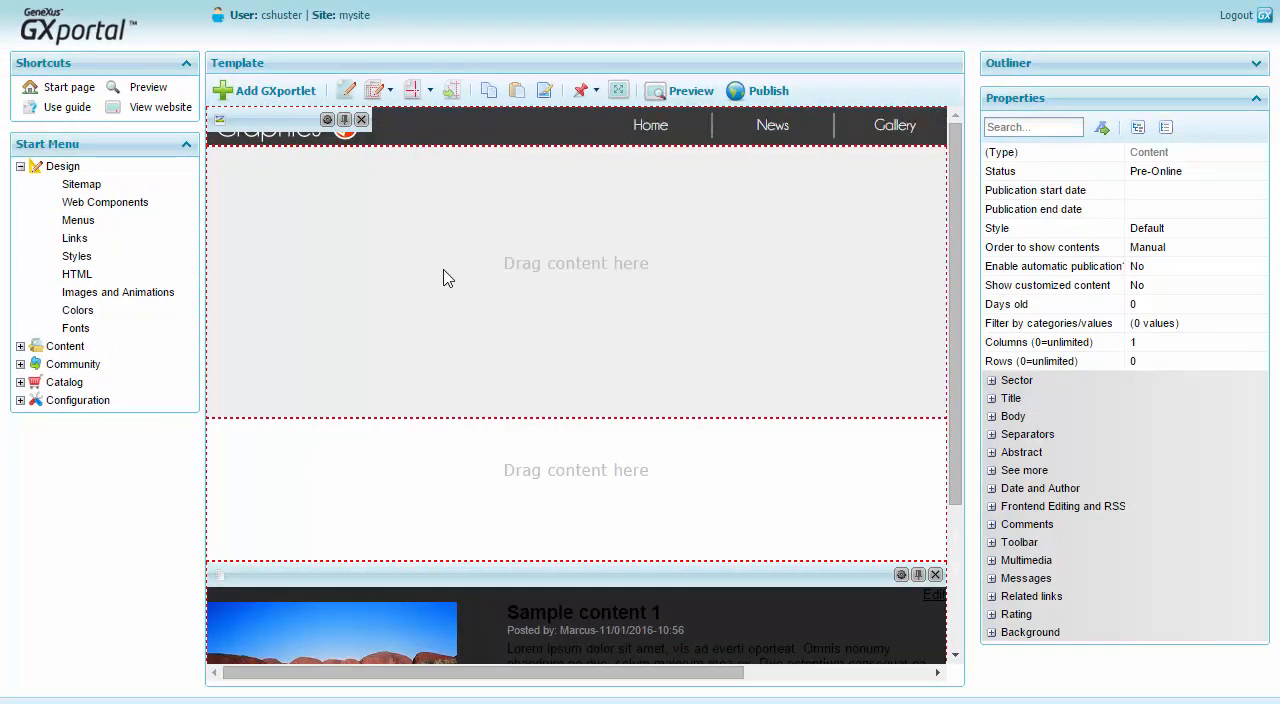
Collapse the side menu and create a new content of type TEXT for the footer's Content GXportlet.
double_click(203, 284)
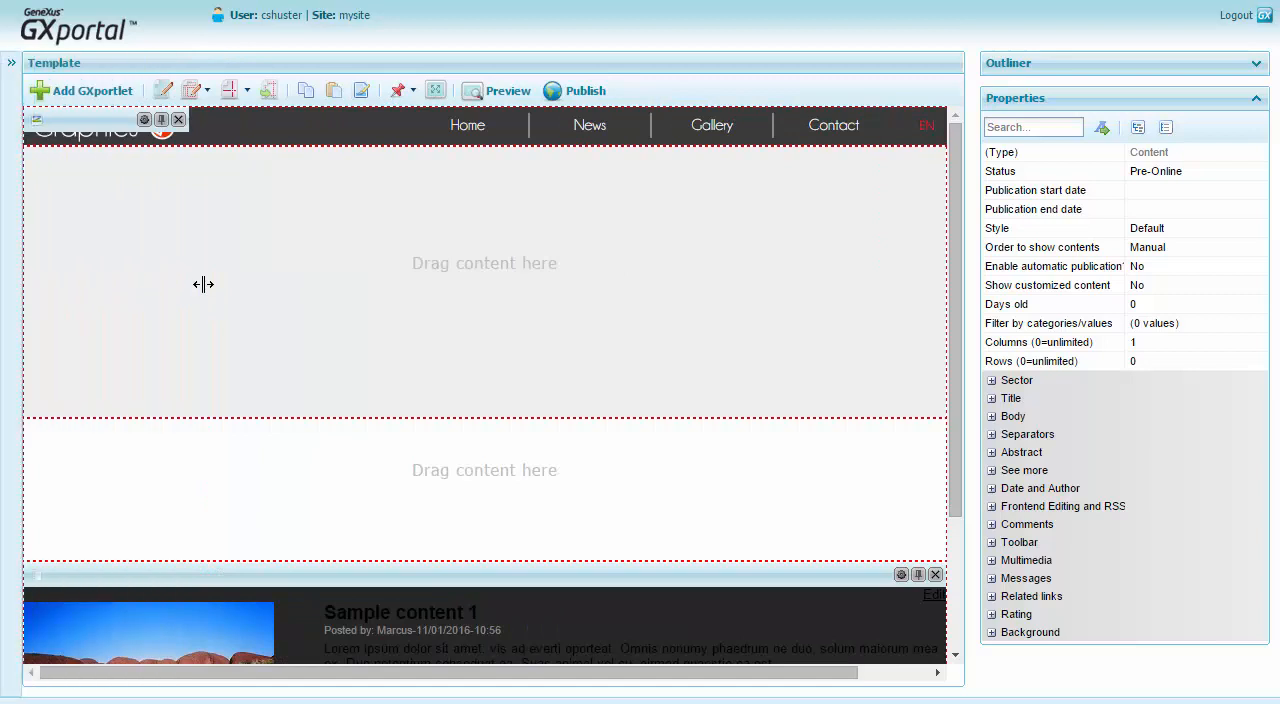
left_click_drag(955, 460, 945, 598)
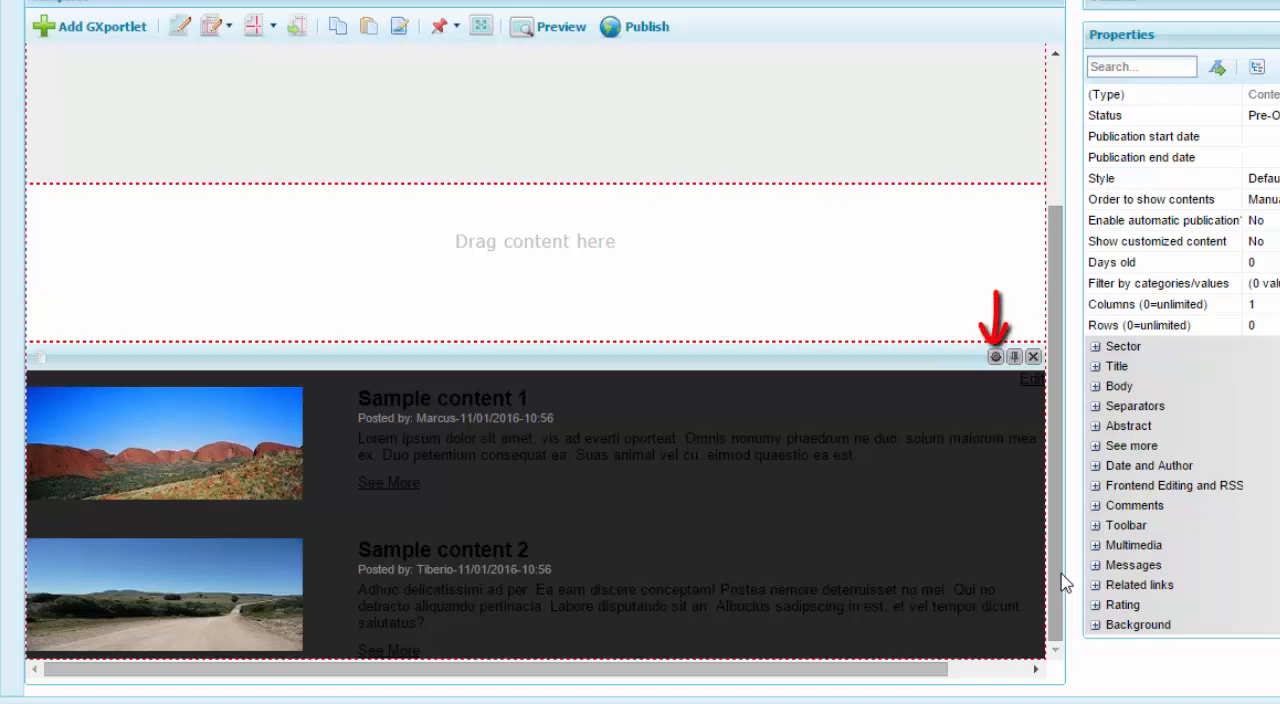
left_click(995, 360)
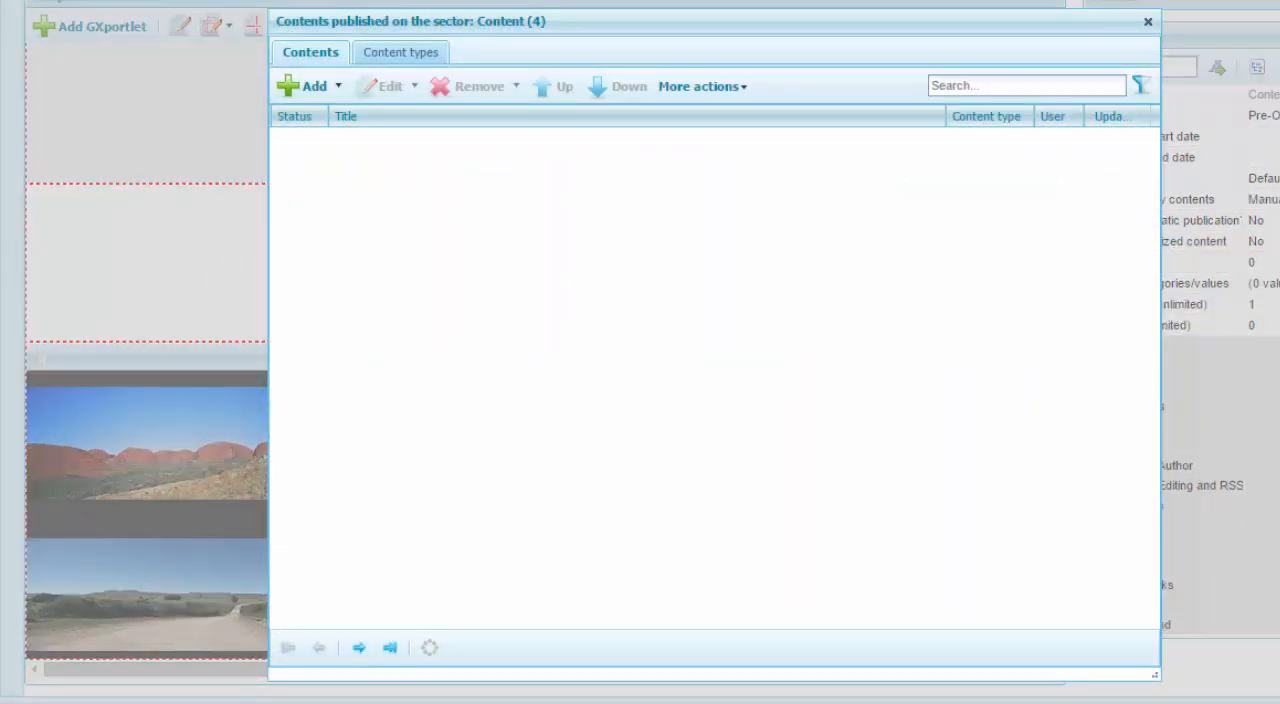
left_click(339, 87)
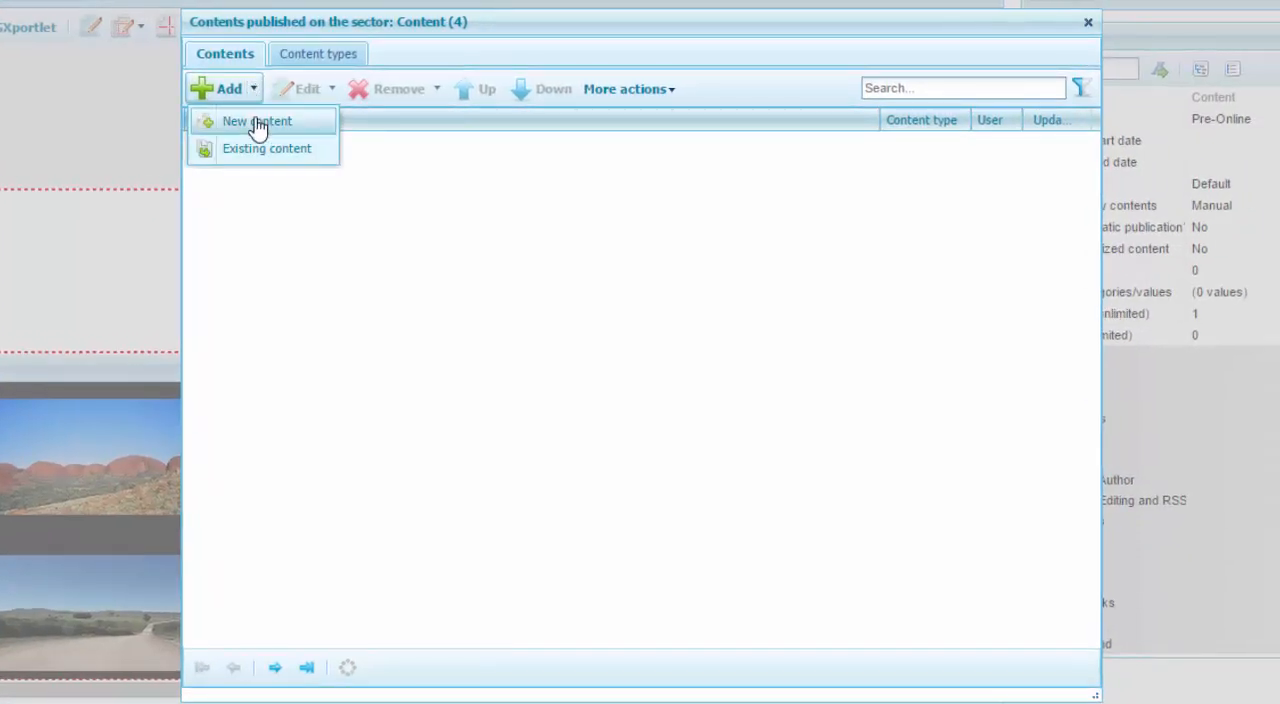
left_click(257, 122)
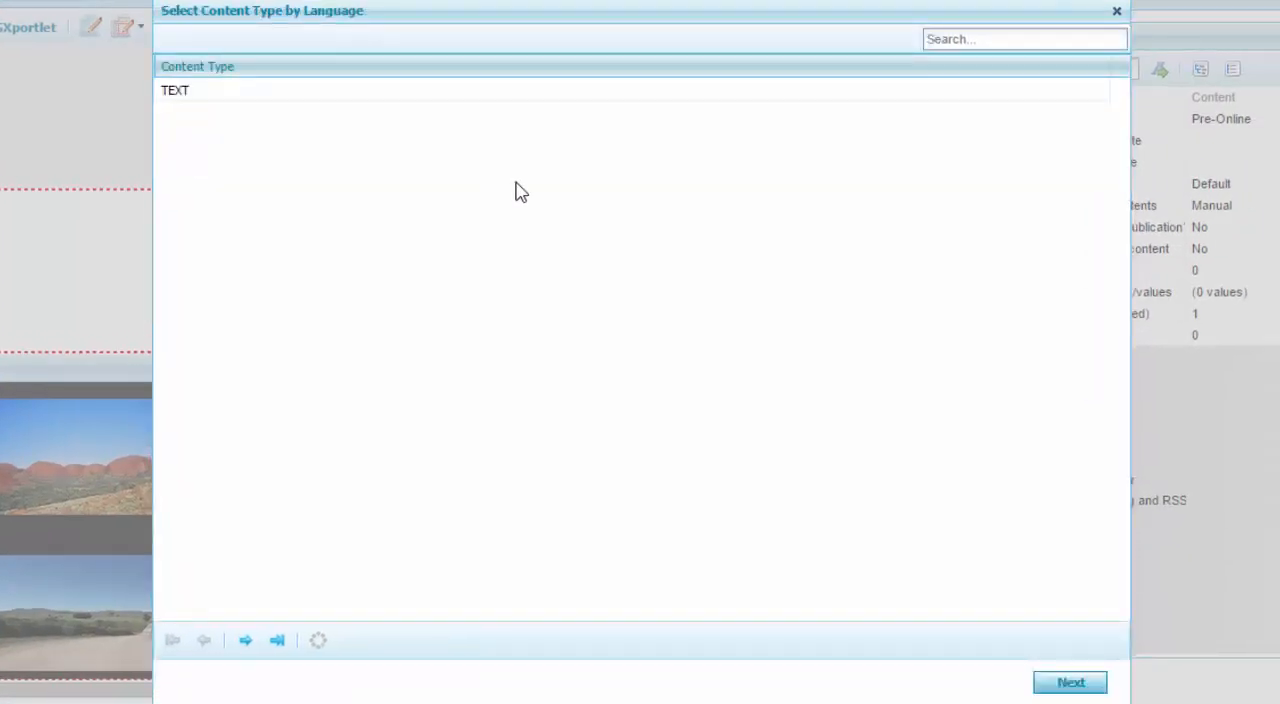
left_click(258, 96)
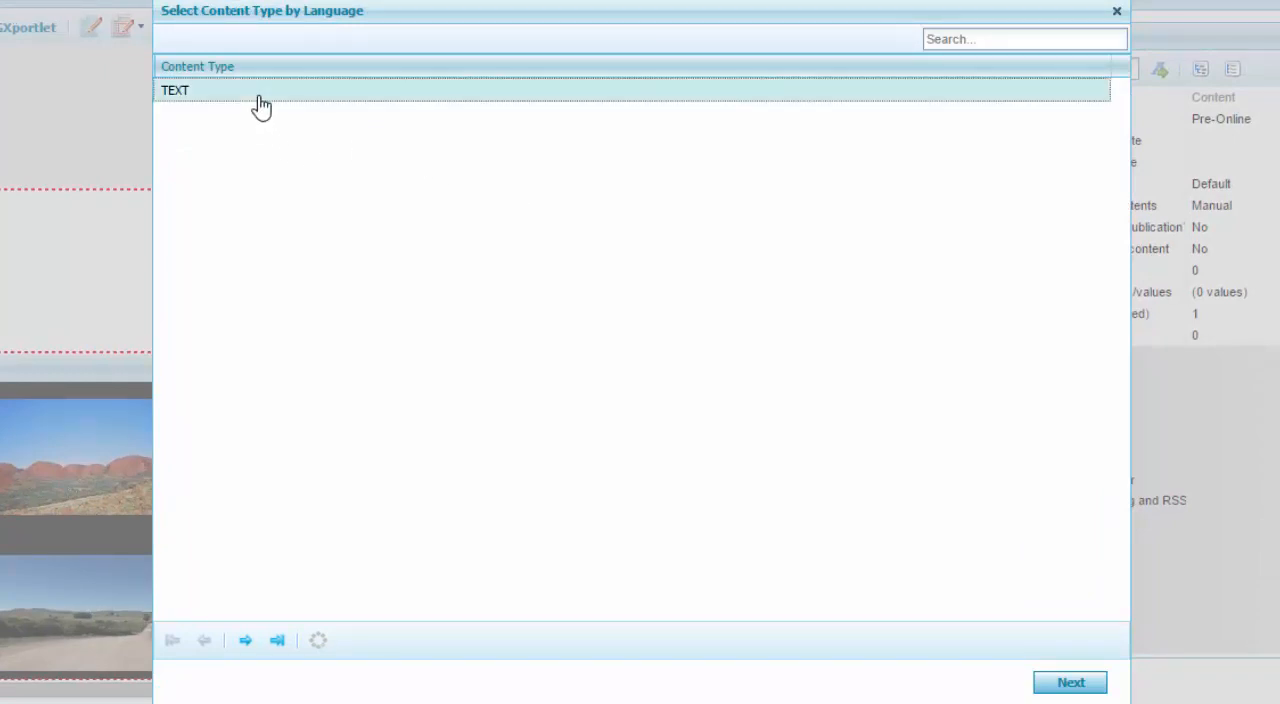
left_click(1070, 683)
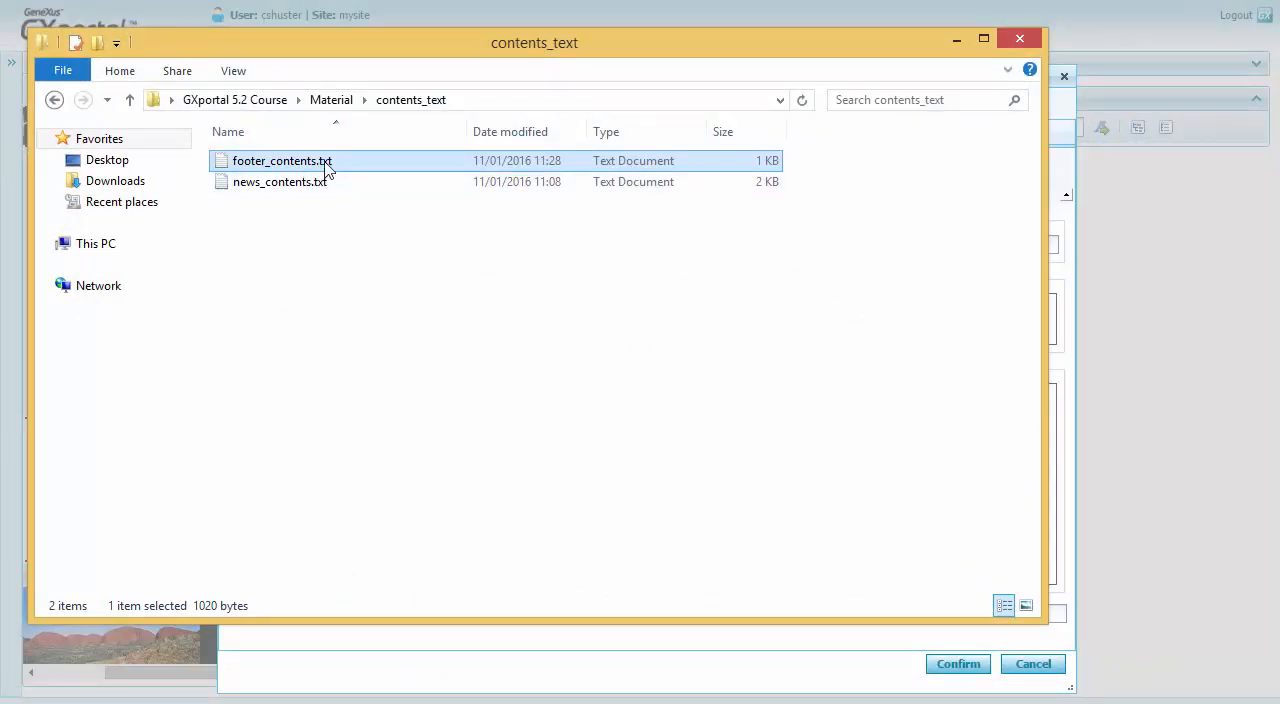
Fill the content's title and body with the first entry of footer_contents.txt, including its list of social networks.
double_click(323, 171)
key("shift+End")
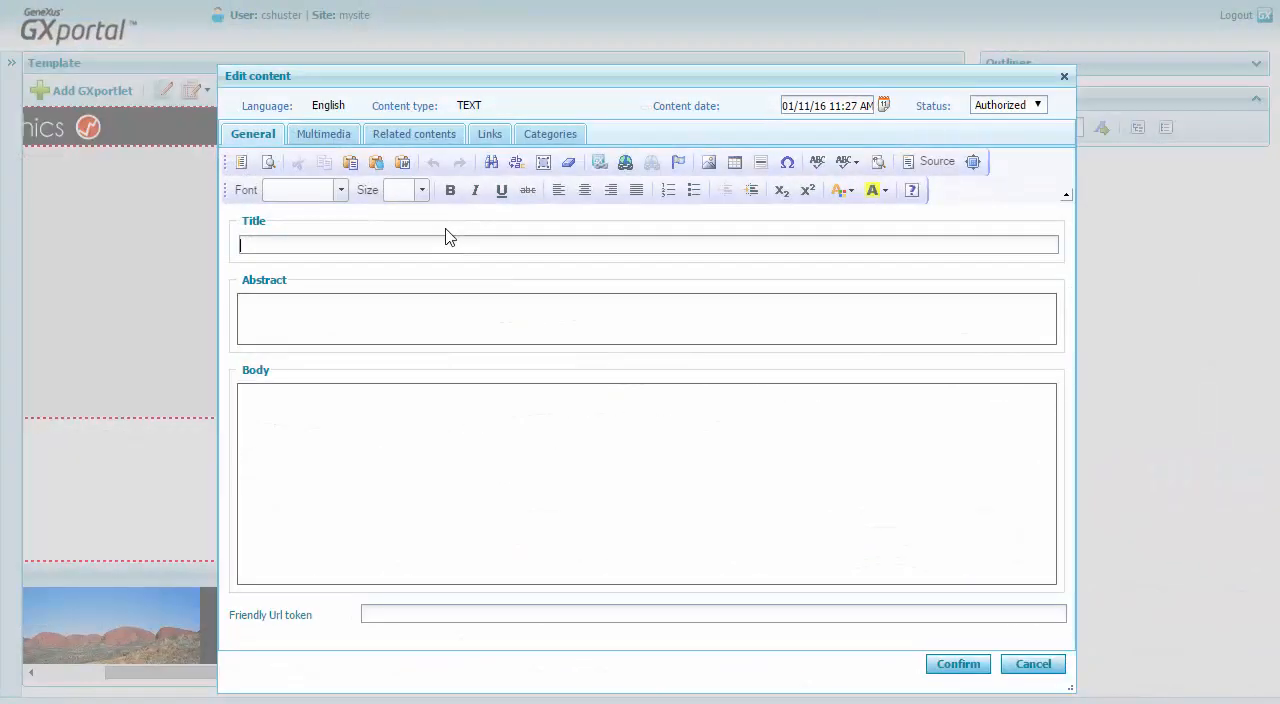
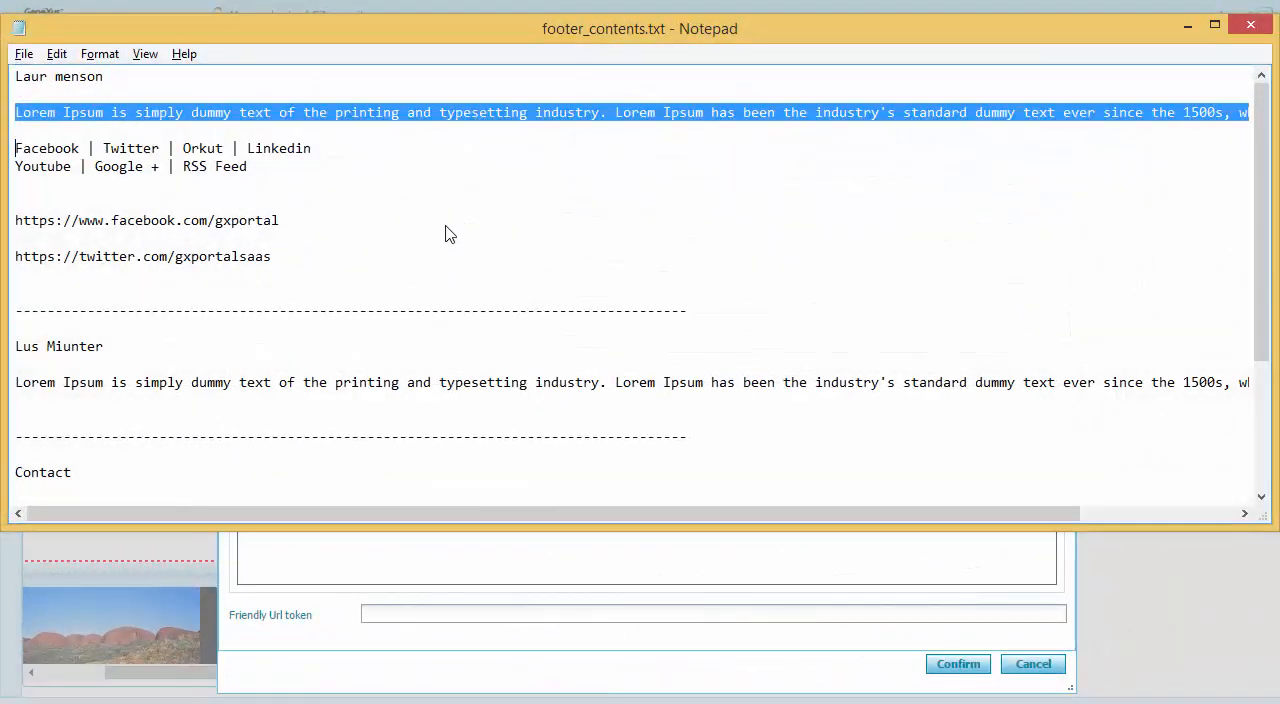
key("shift+Down")
key("shift+Down")
key("shift+End")
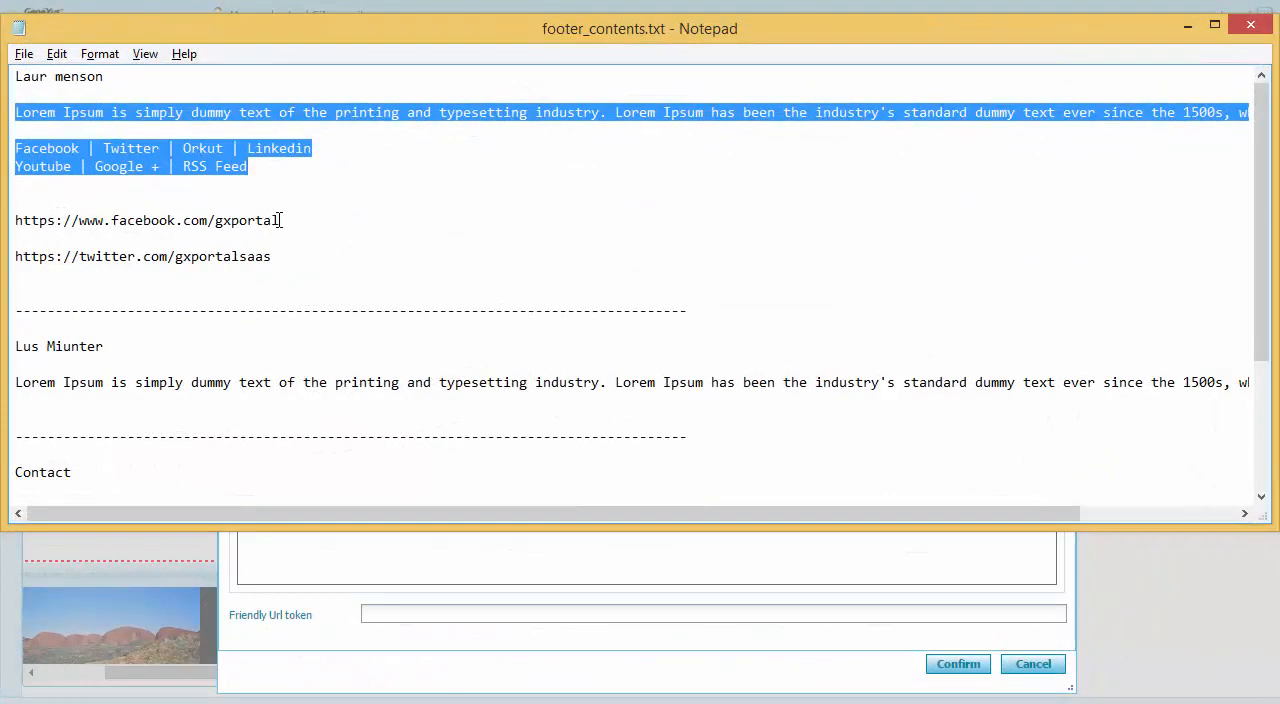
left_click_drag(280, 220, 8, 218)
key("ctrl+c")
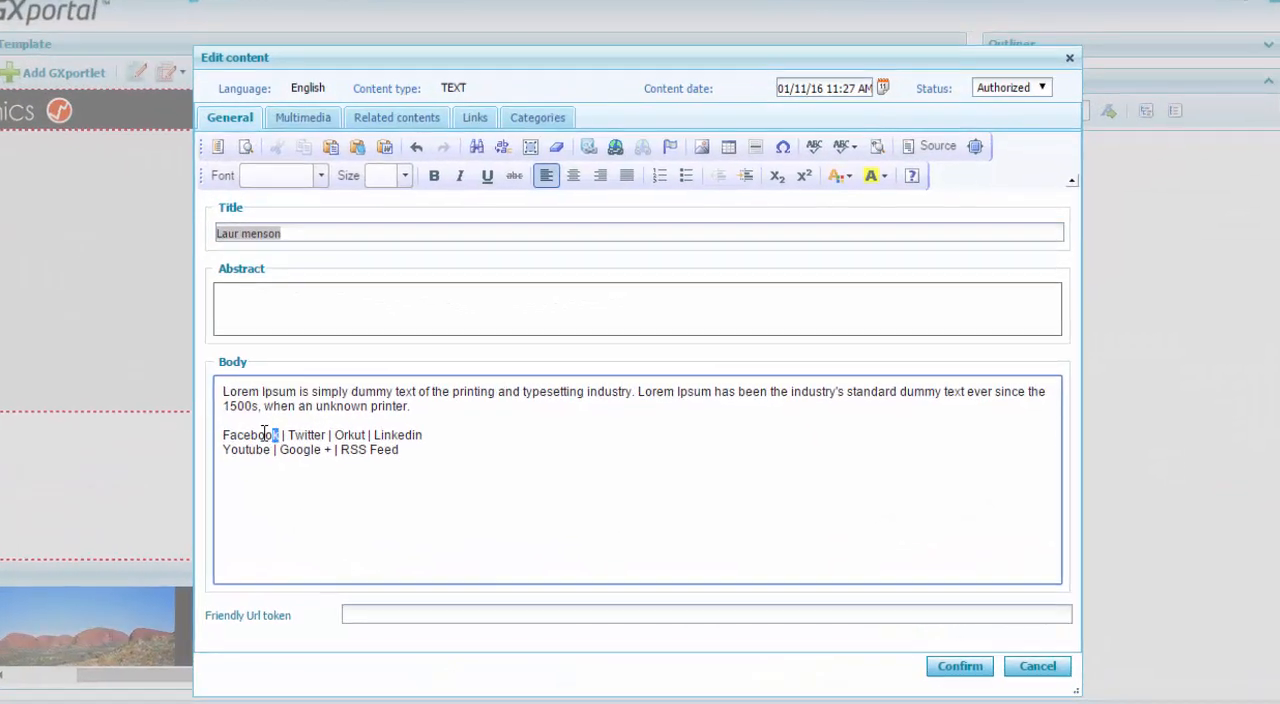
double_click(400, 429)
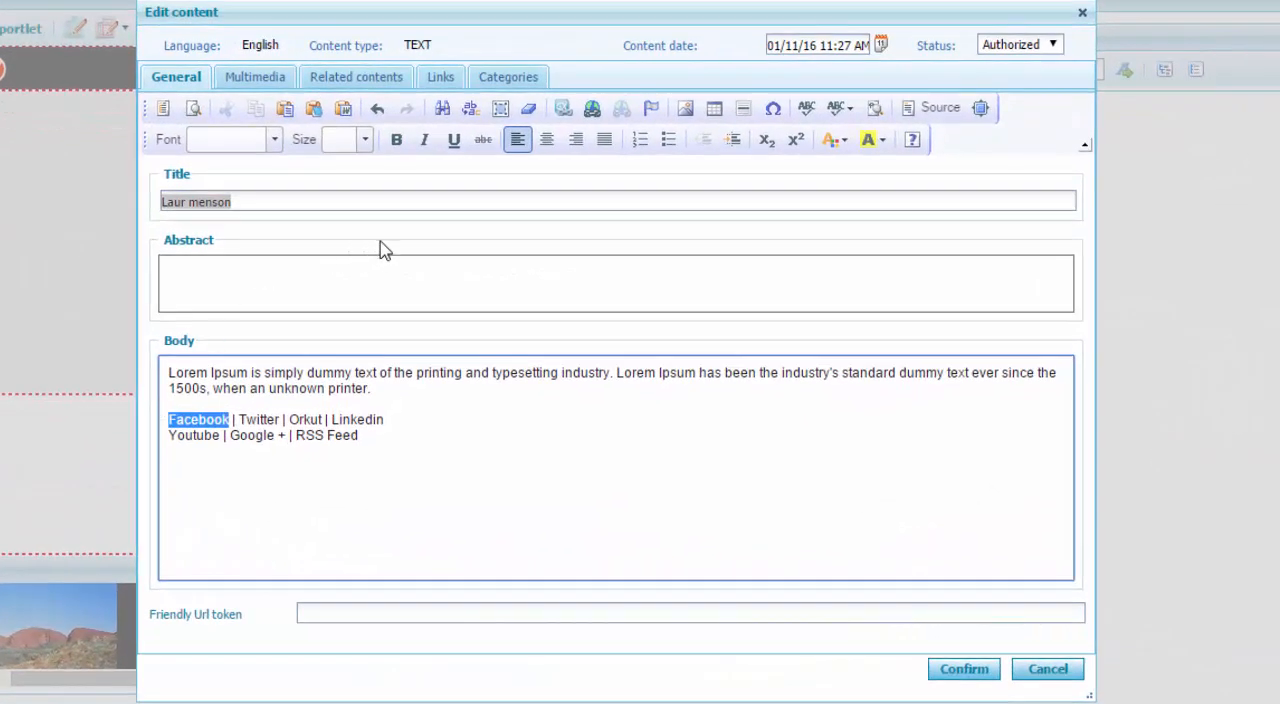
left_click(591, 108)
key("ctrl+v")
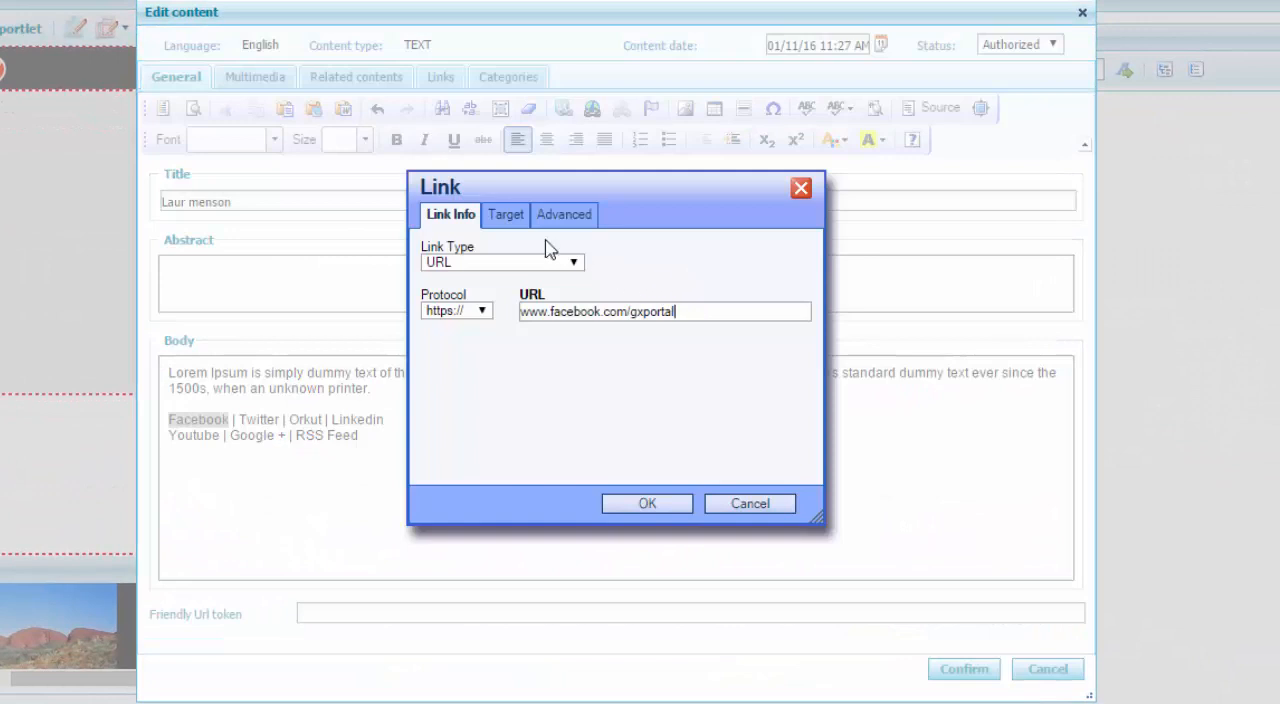
left_click(517, 215)
left_click(527, 263)
left_click(531, 327)
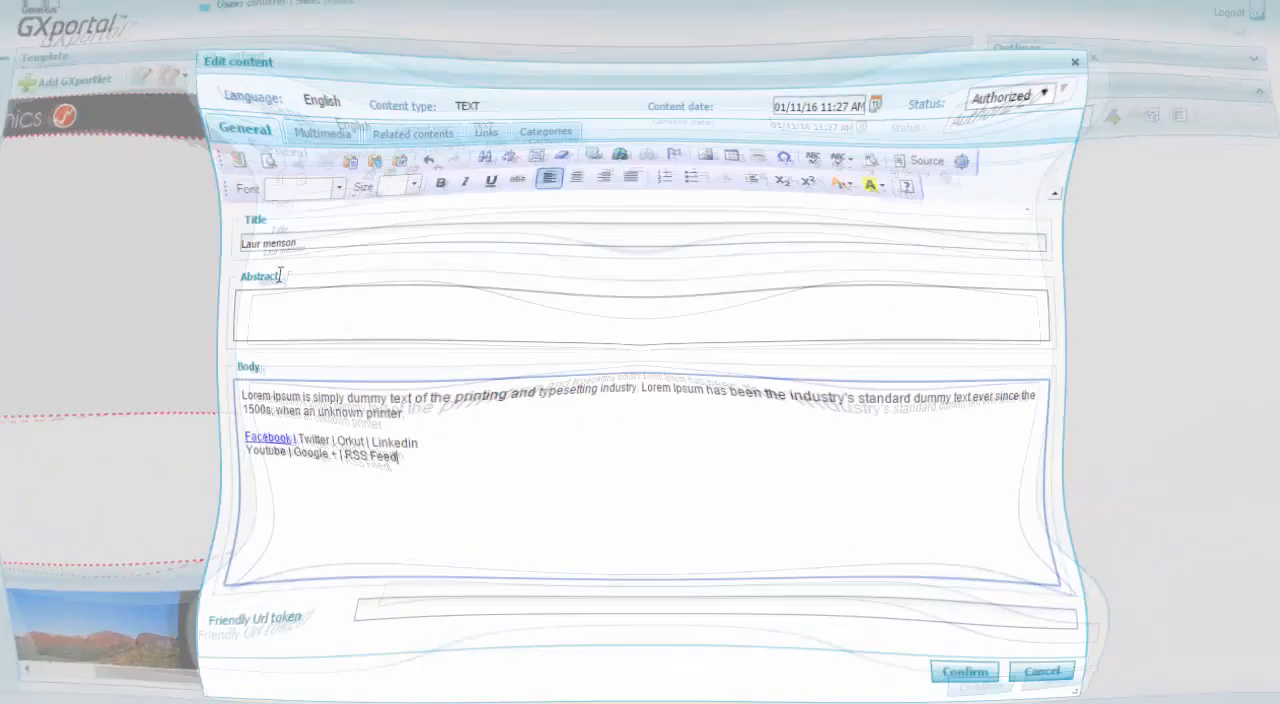
left_click_drag(225, 419, 266, 419)
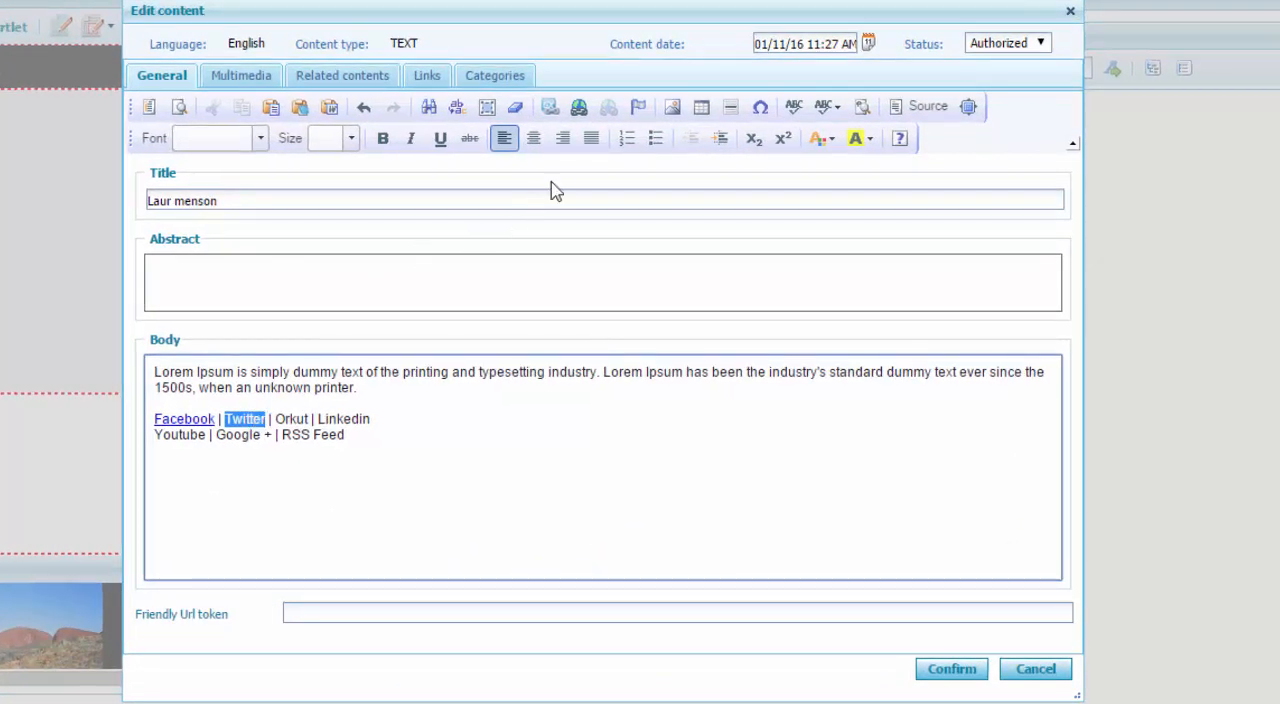
left_click(578, 106)
left_click(491, 213)
left_click(527, 261)
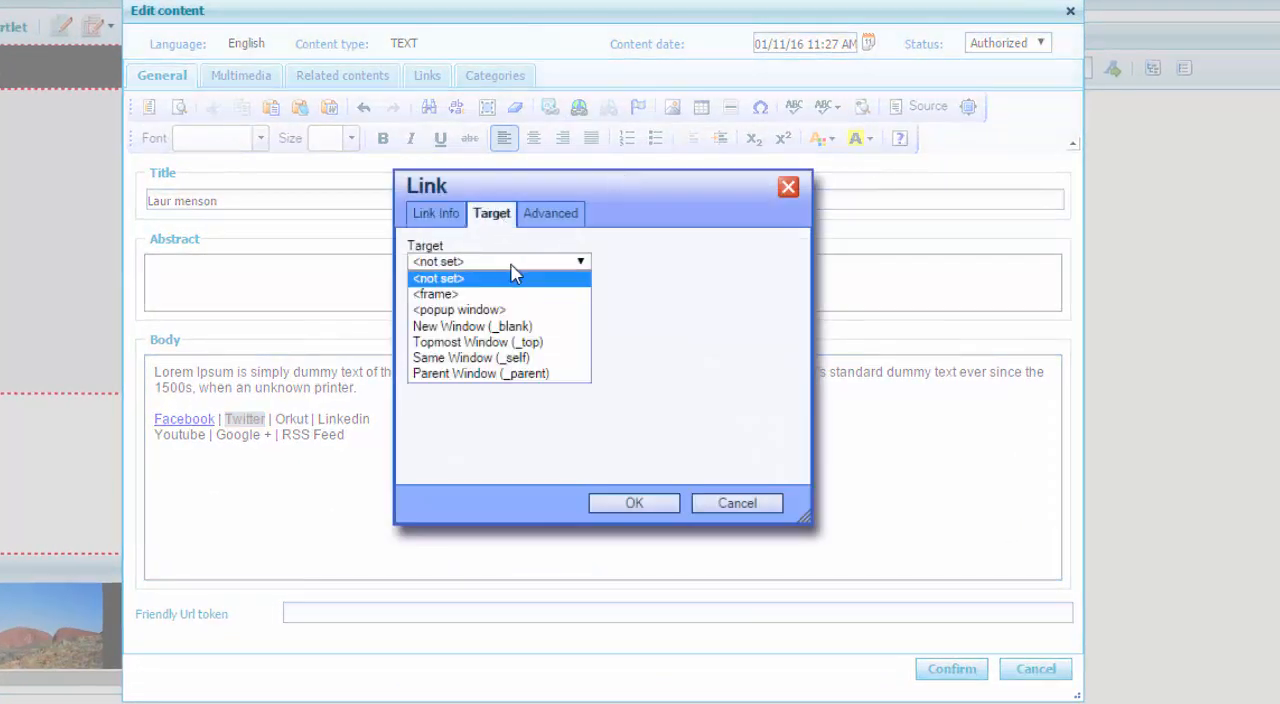
left_click(512, 327)
left_click(634, 503)
left_click(654, 497)
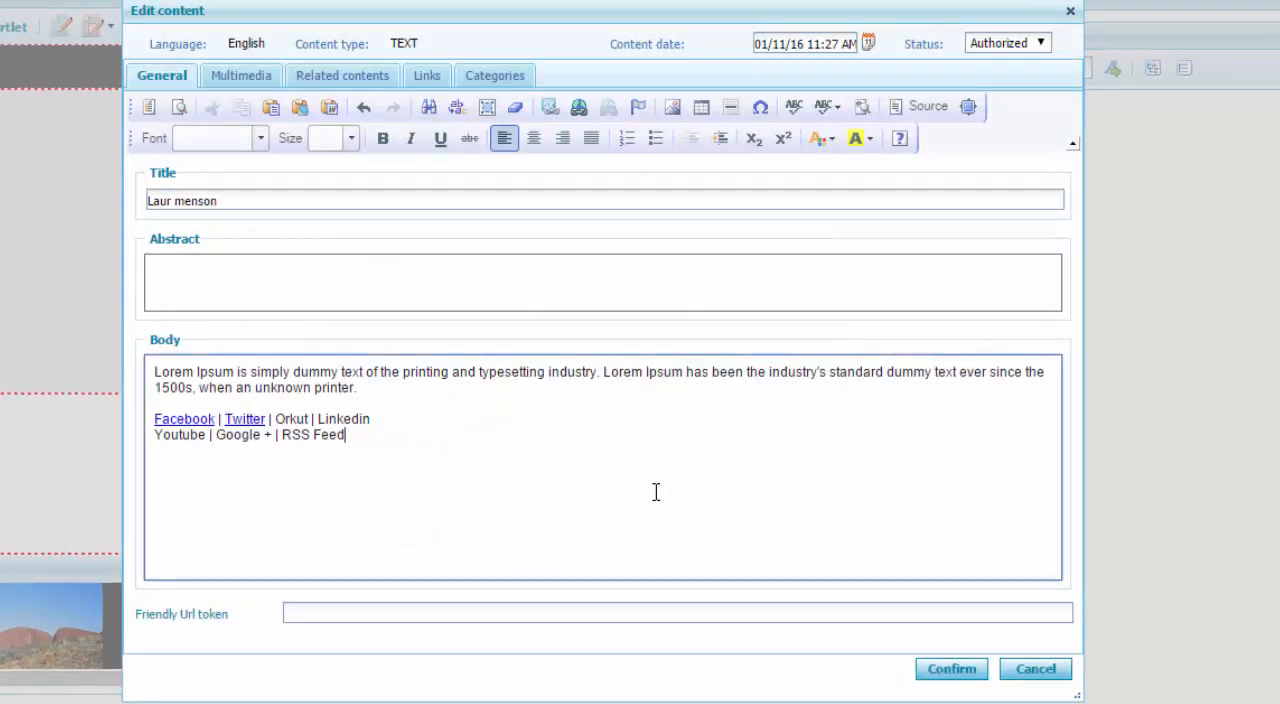
Upload Footer1.png, Footer2.png and Footer3.png from the Images > Content folder to the site's content images.
left_click(231, 84)
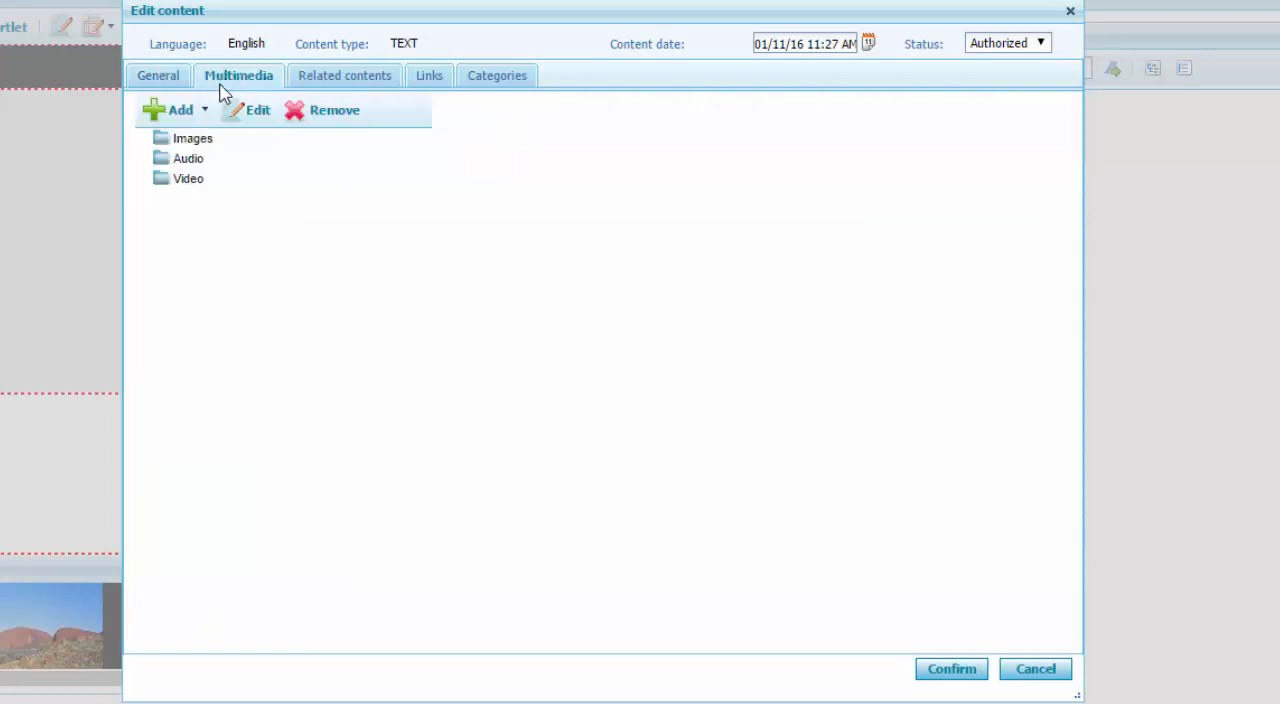
left_click(205, 116)
left_click(202, 147)
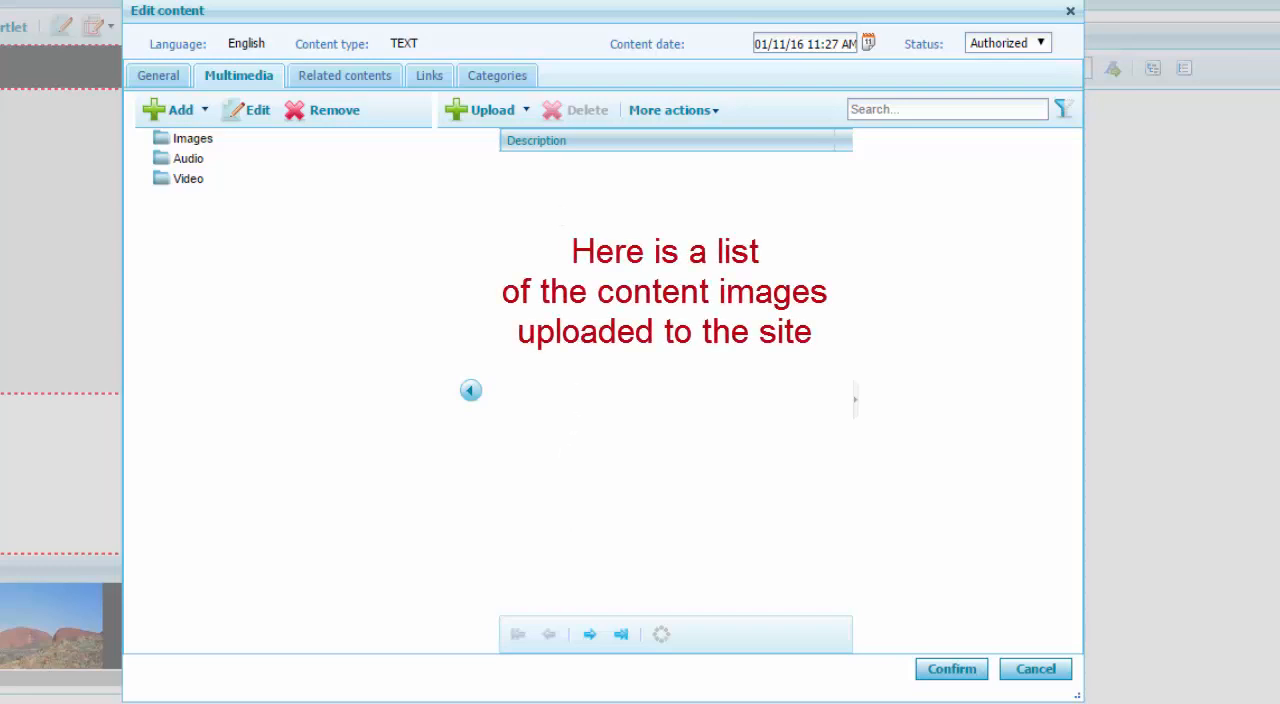
left_click(525, 111)
left_click(530, 170)
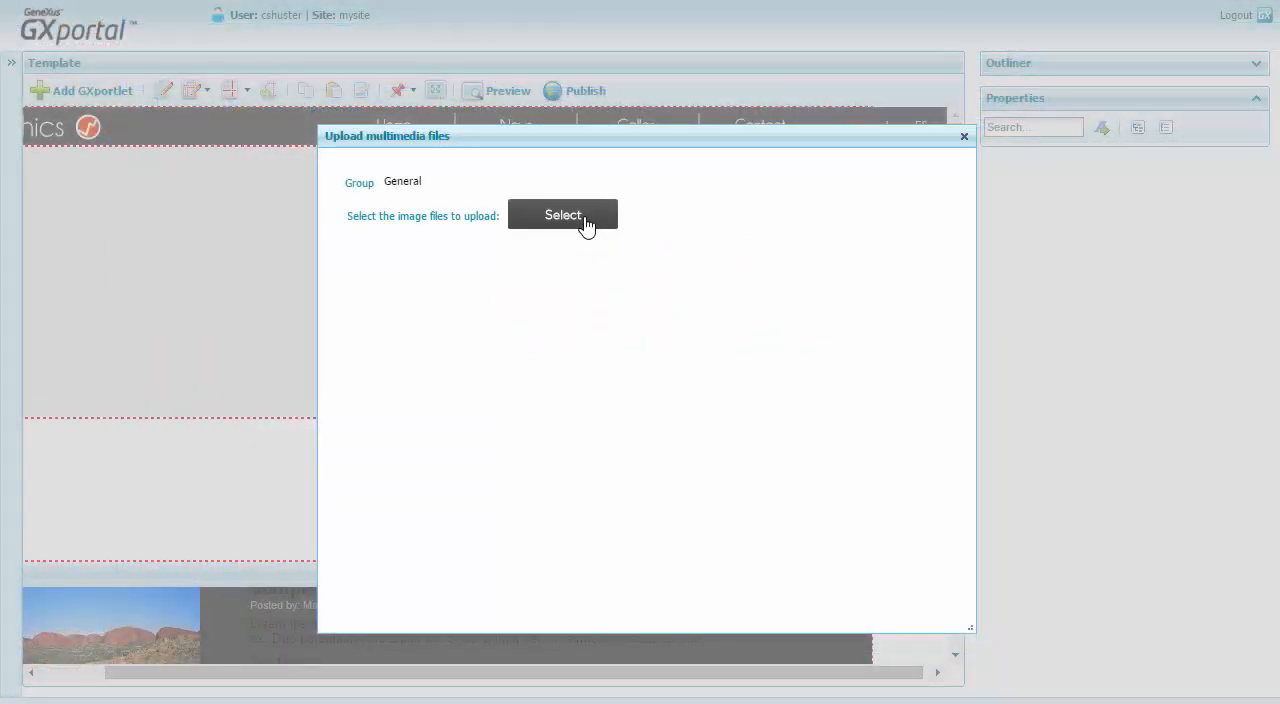
left_click(586, 226)
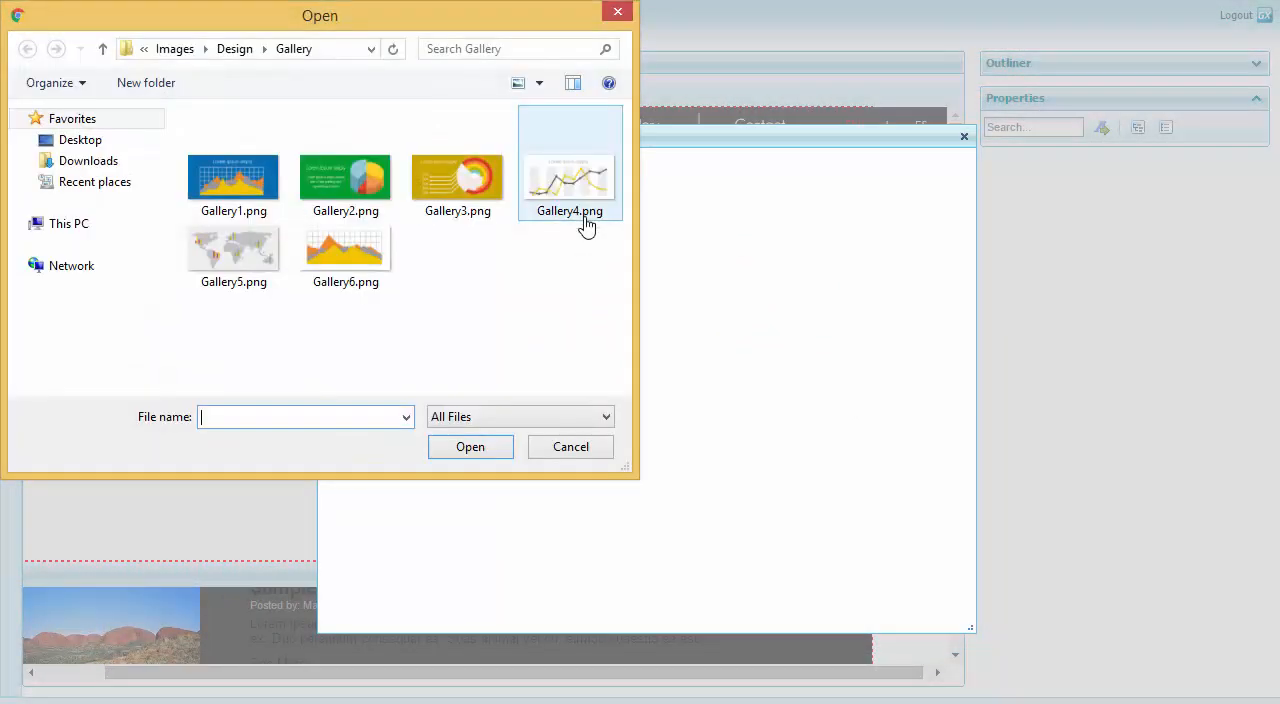
left_click(175, 49)
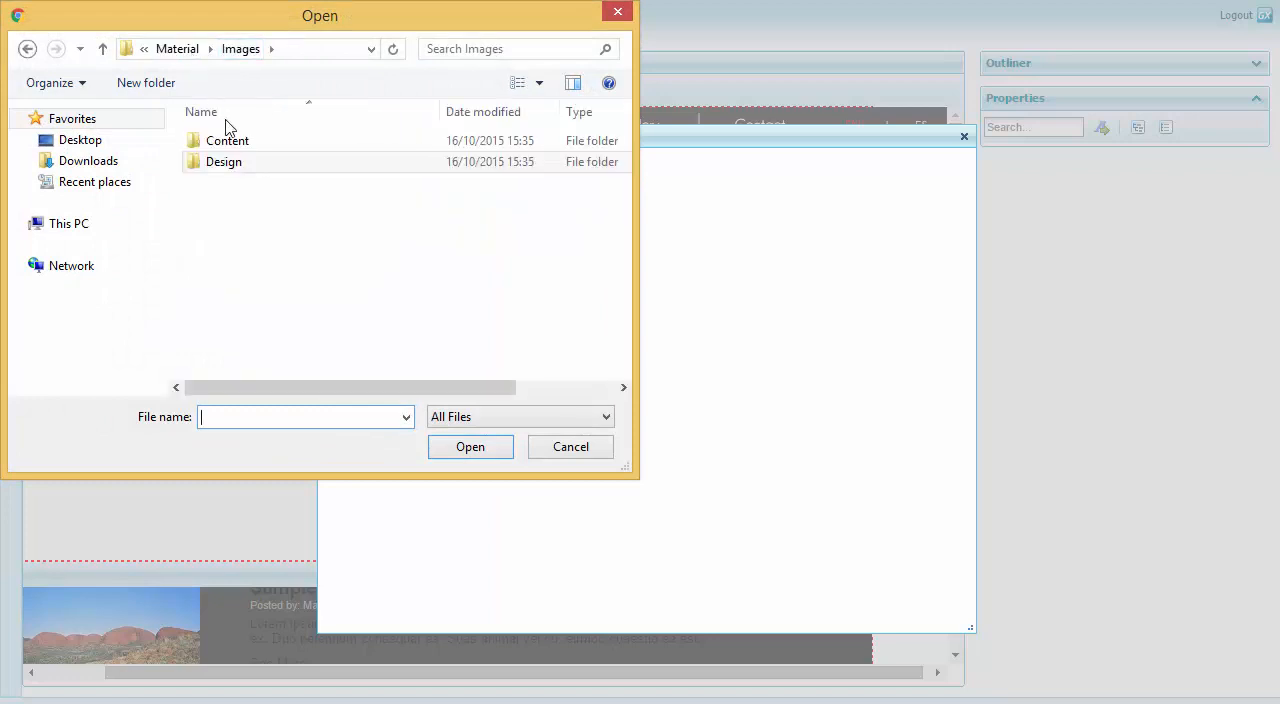
double_click(240, 140)
left_click(338, 170)
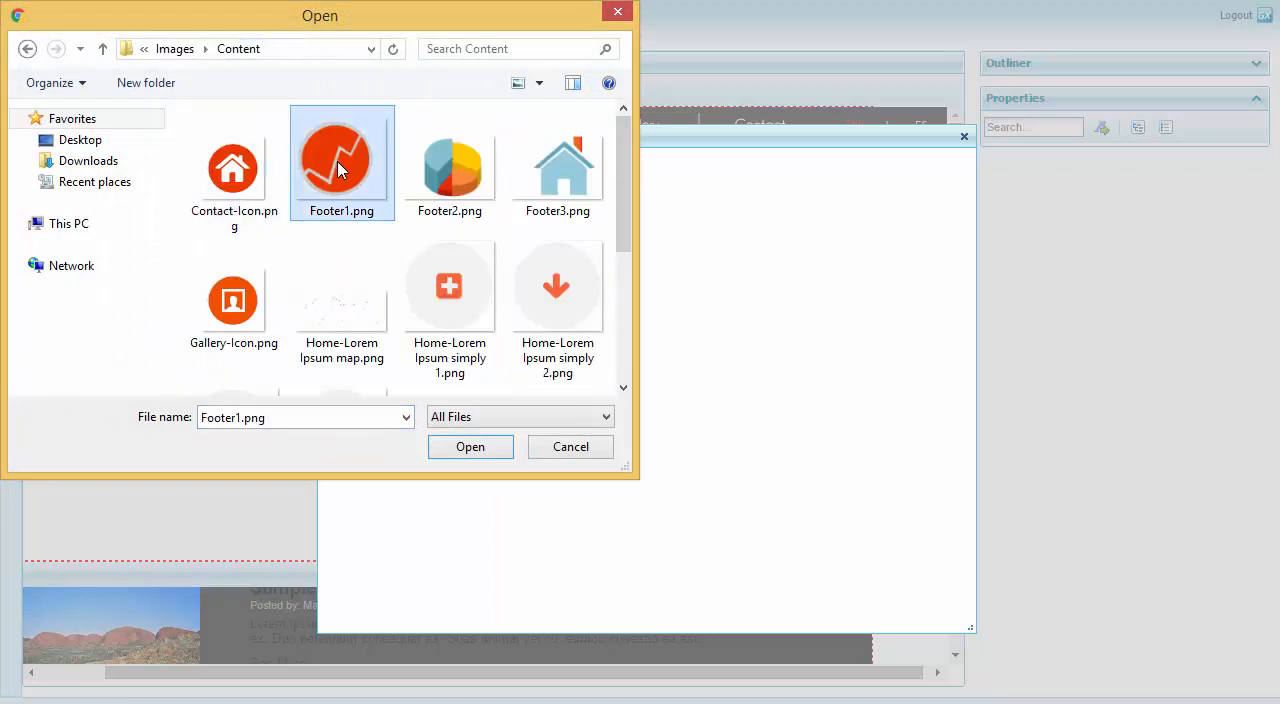
left_click(556, 180, "shift")
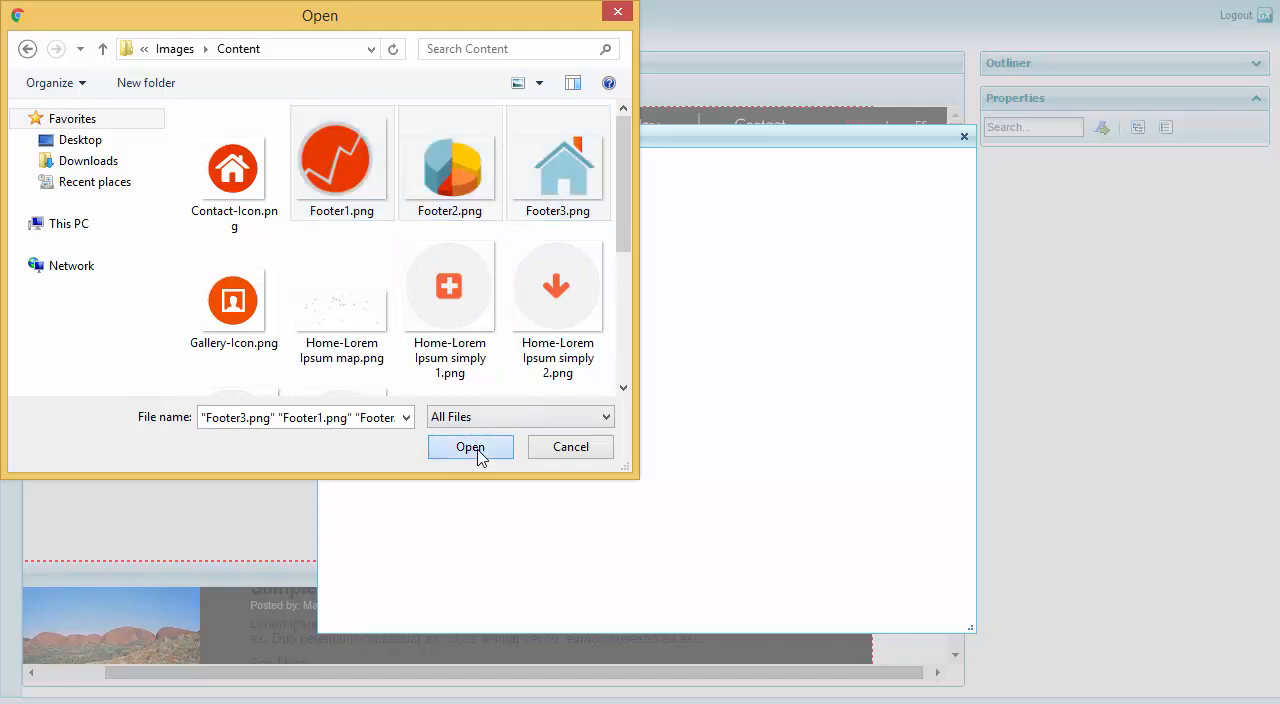
left_click(474, 449)
left_click(470, 430)
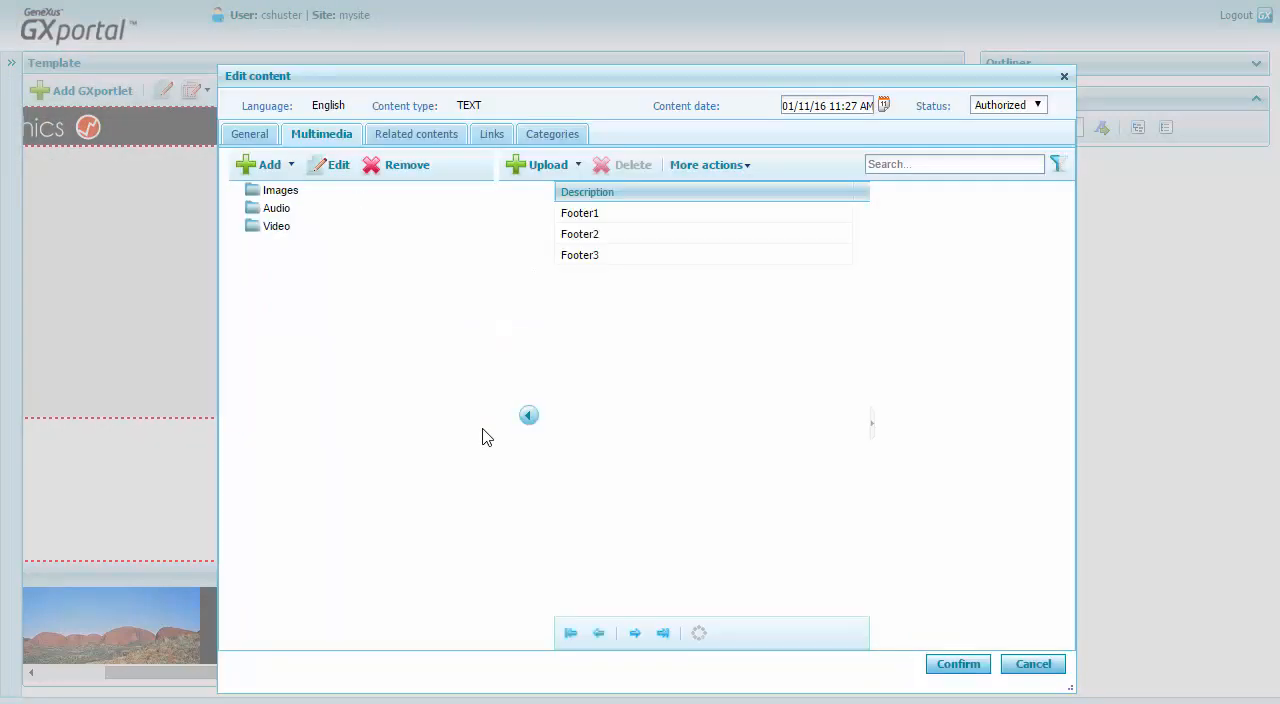
Attach the Footer1 image to the content and expand its Images folder.
left_click(587, 219)
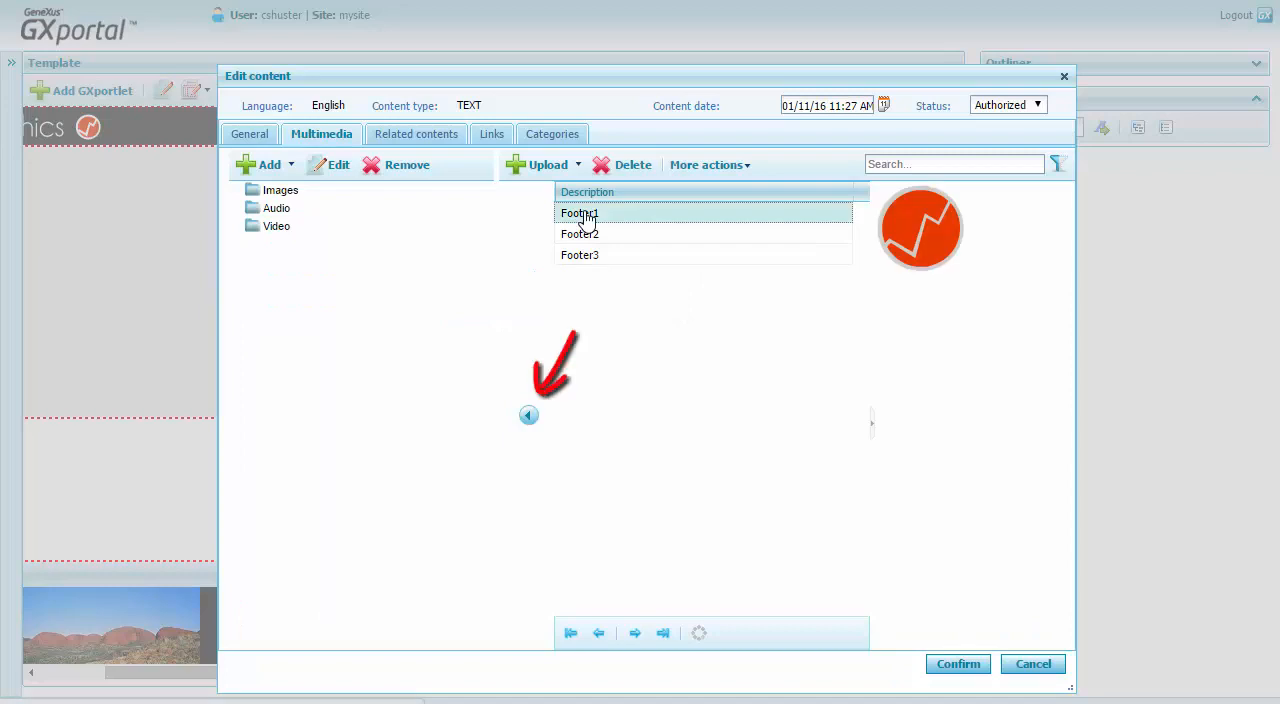
left_click(528, 416)
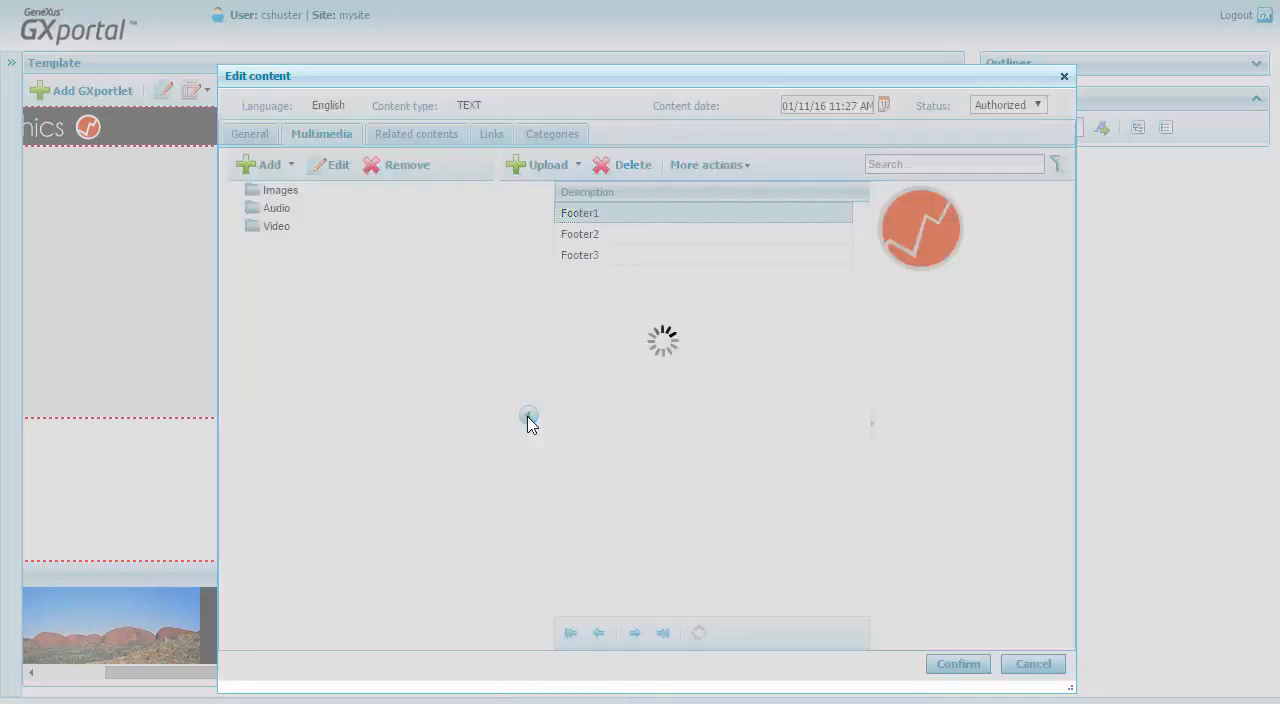
left_click(238, 190)
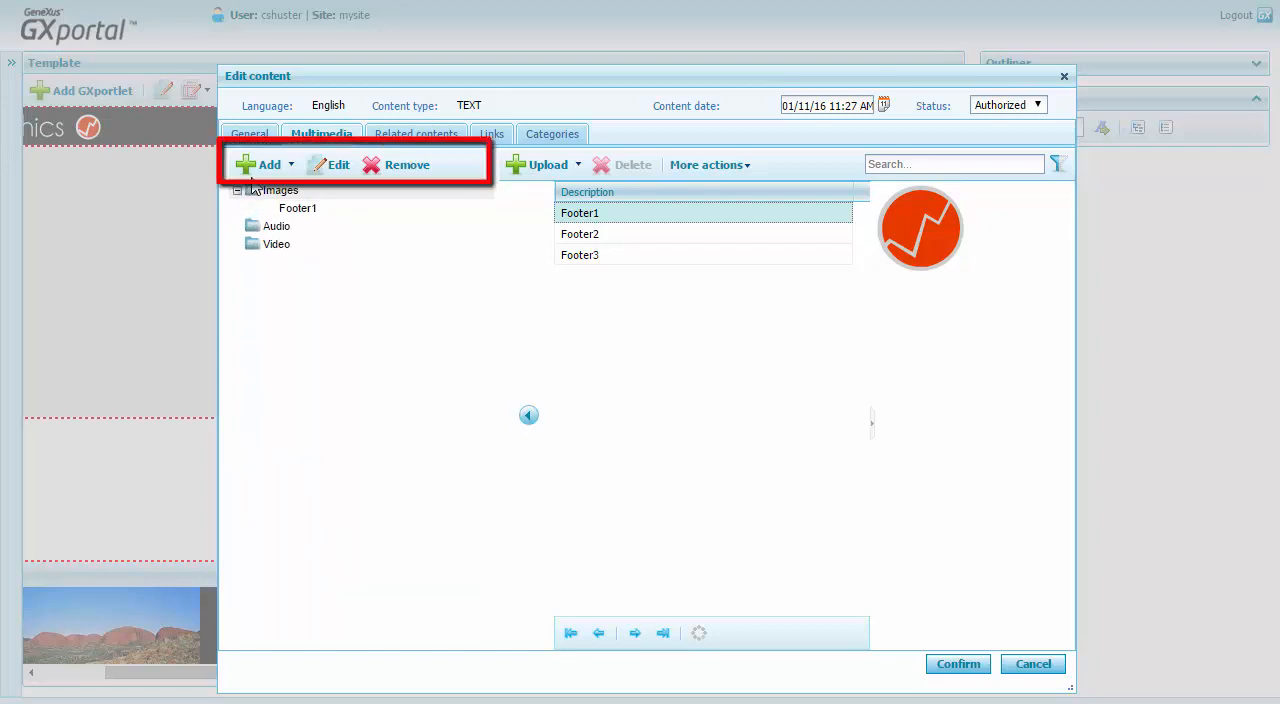
Return to the content's general data, save the content and adjust the column widths of the contents list.
left_click(254, 135)
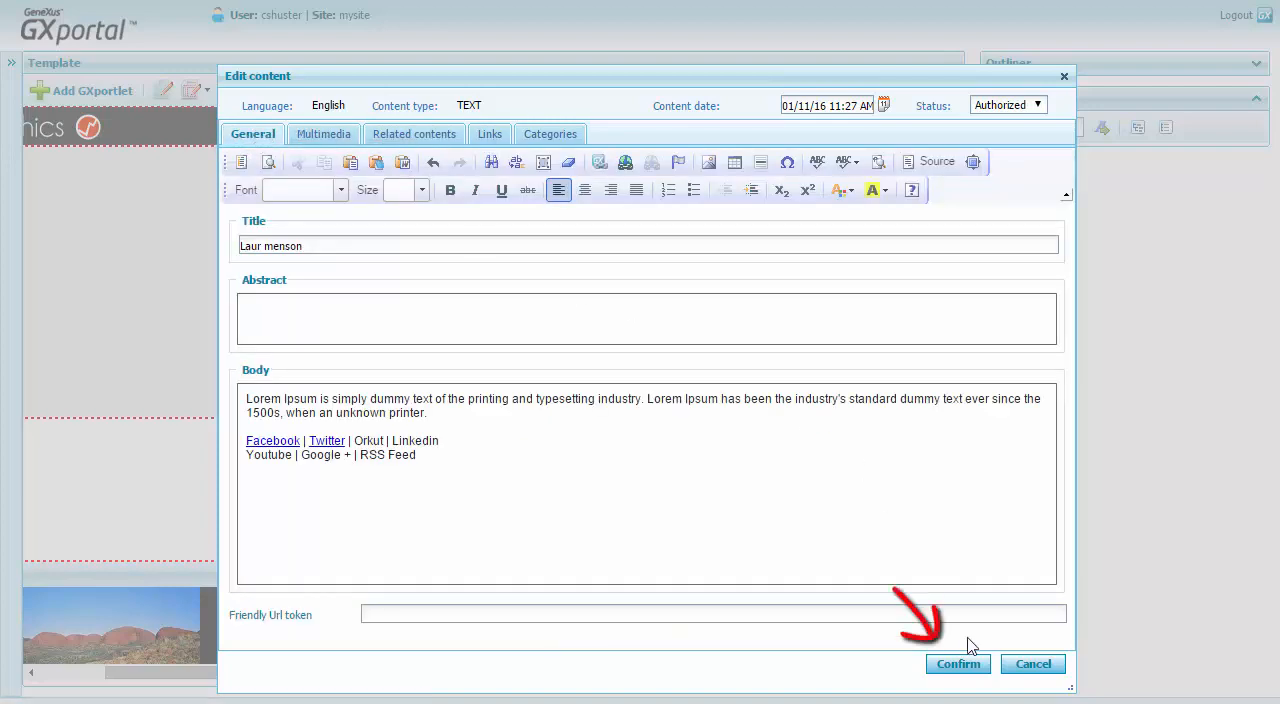
left_click(962, 667)
left_click(963, 670)
left_click_drag(856, 172, 673, 175)
left_click_drag(808, 172, 1017, 177)
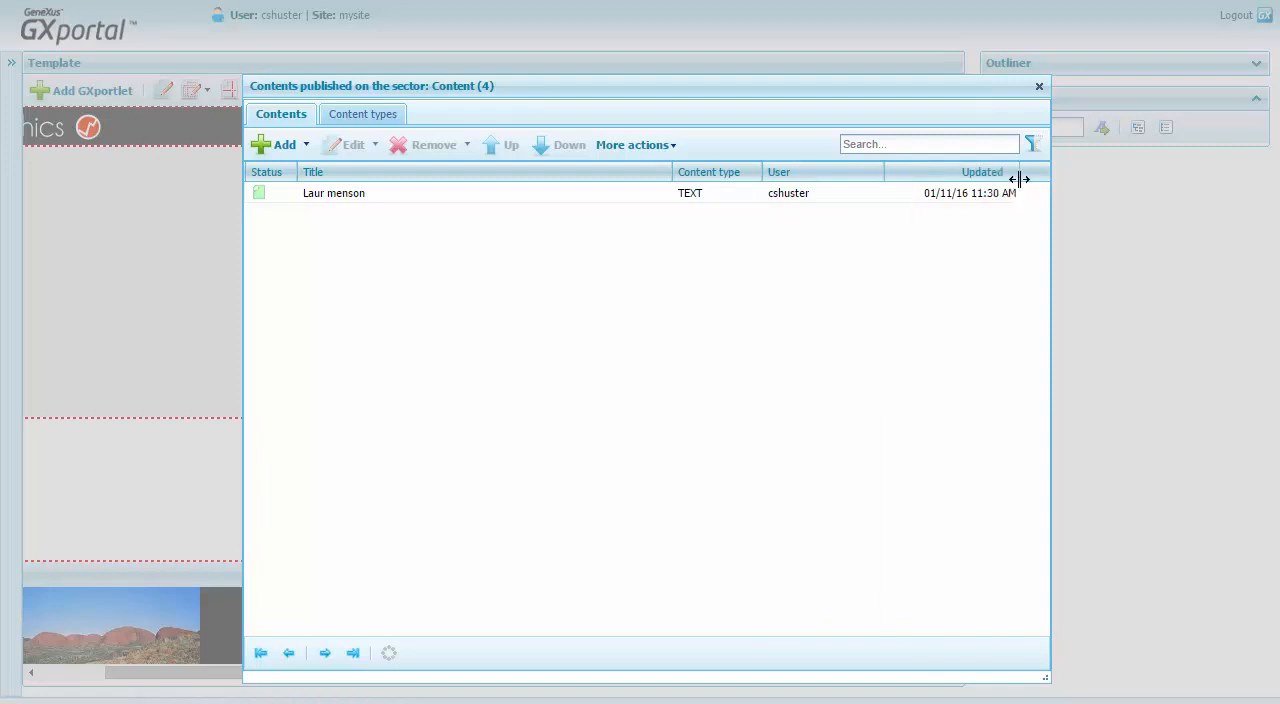
Start a second new content of type TEXT for the footer sector.
left_click(304, 148)
left_click(314, 173)
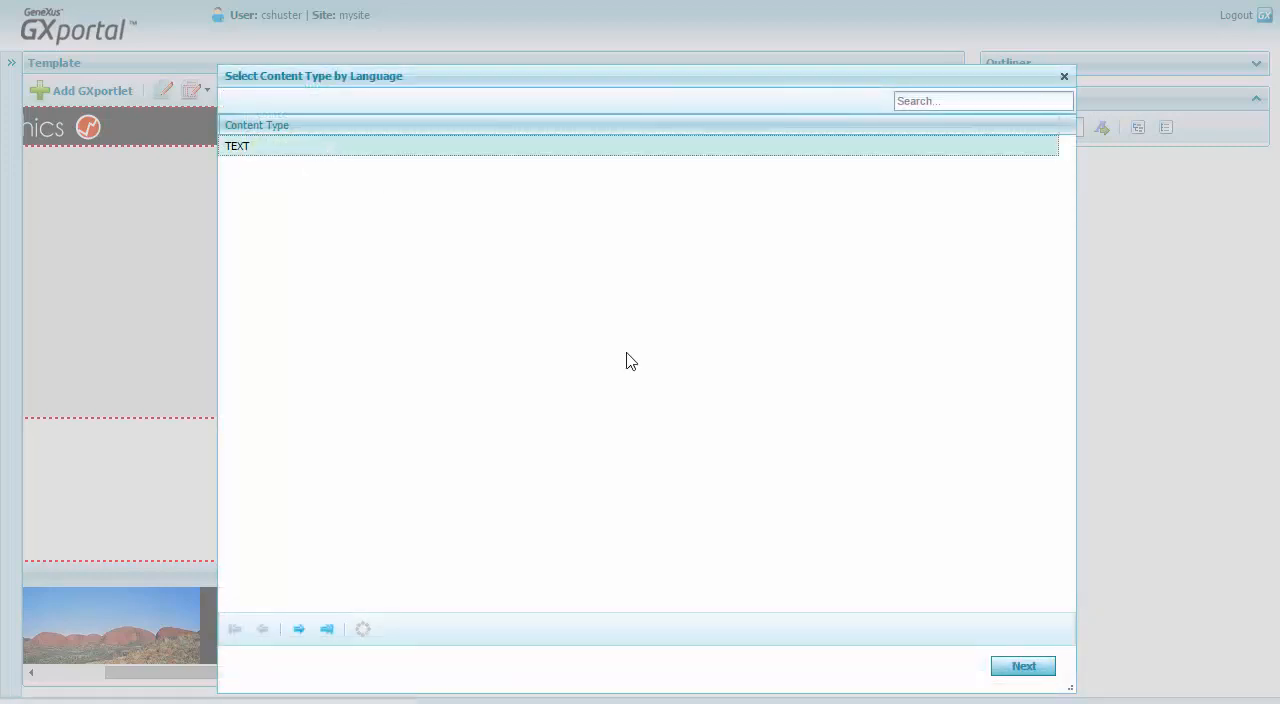
left_click(1024, 667)
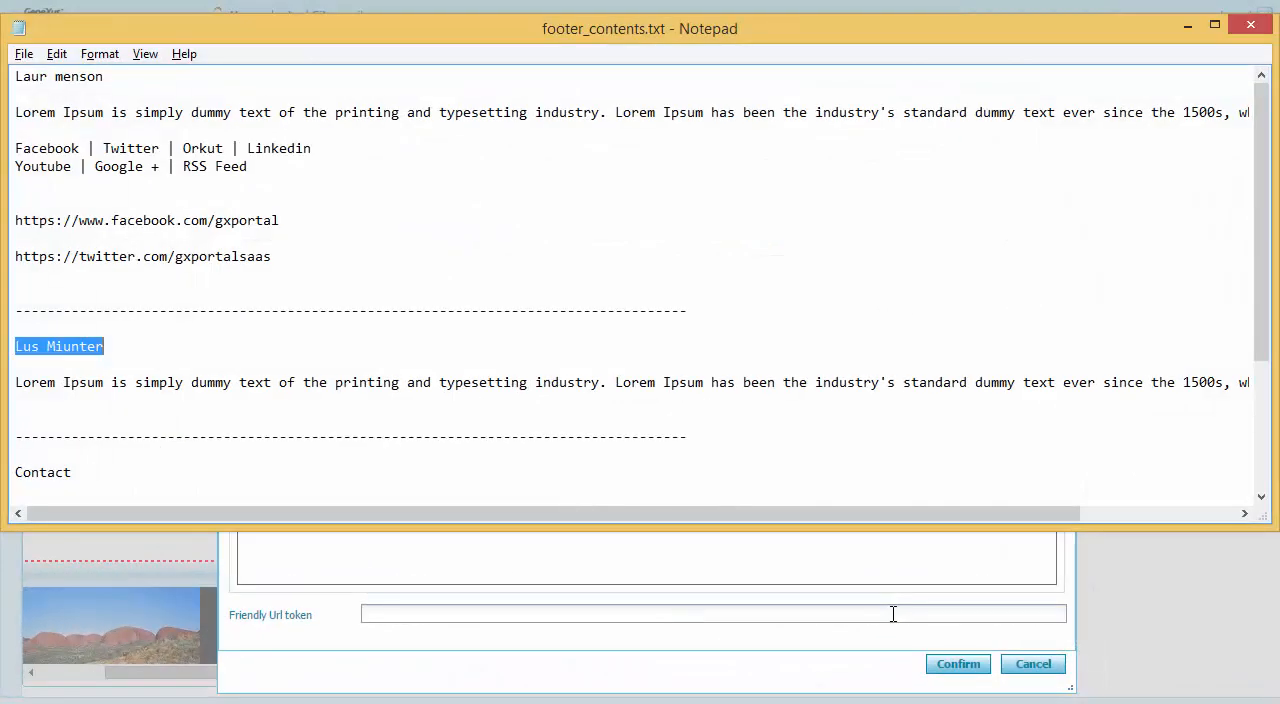
left_click(893, 614)
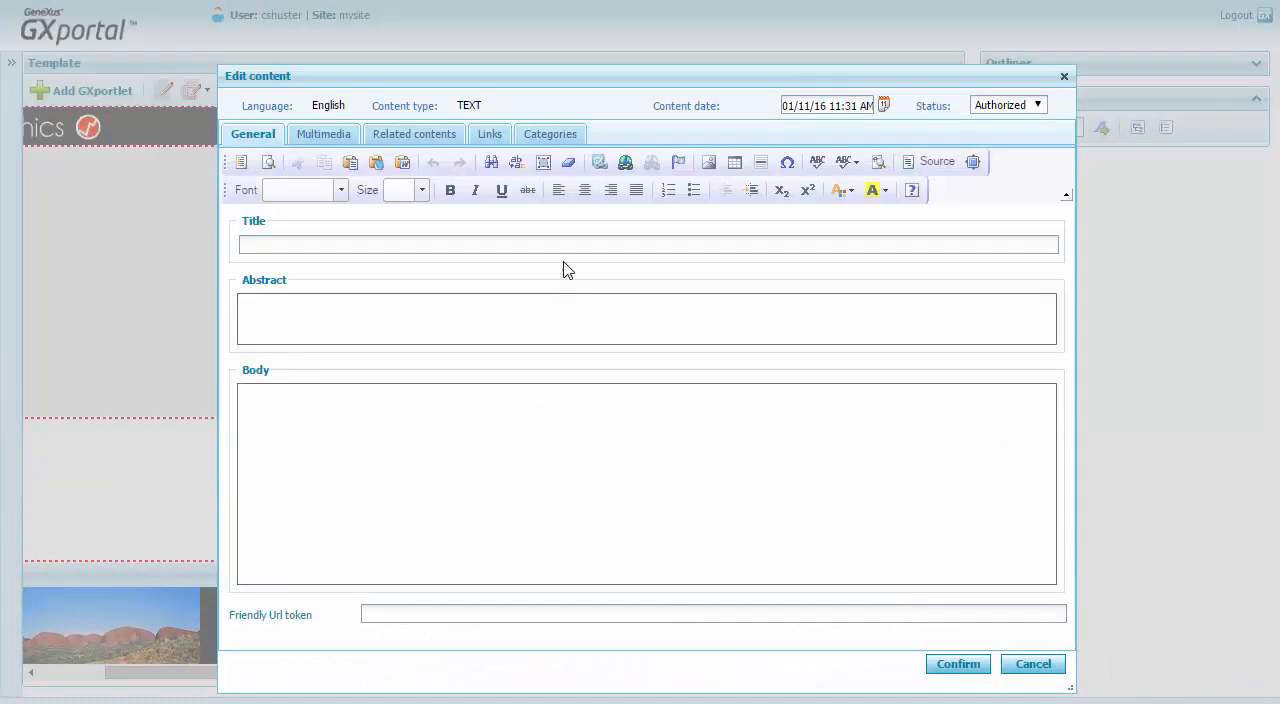
Fill in the title of the second footer content and paste its copied text into the body.
left_click(567, 242)
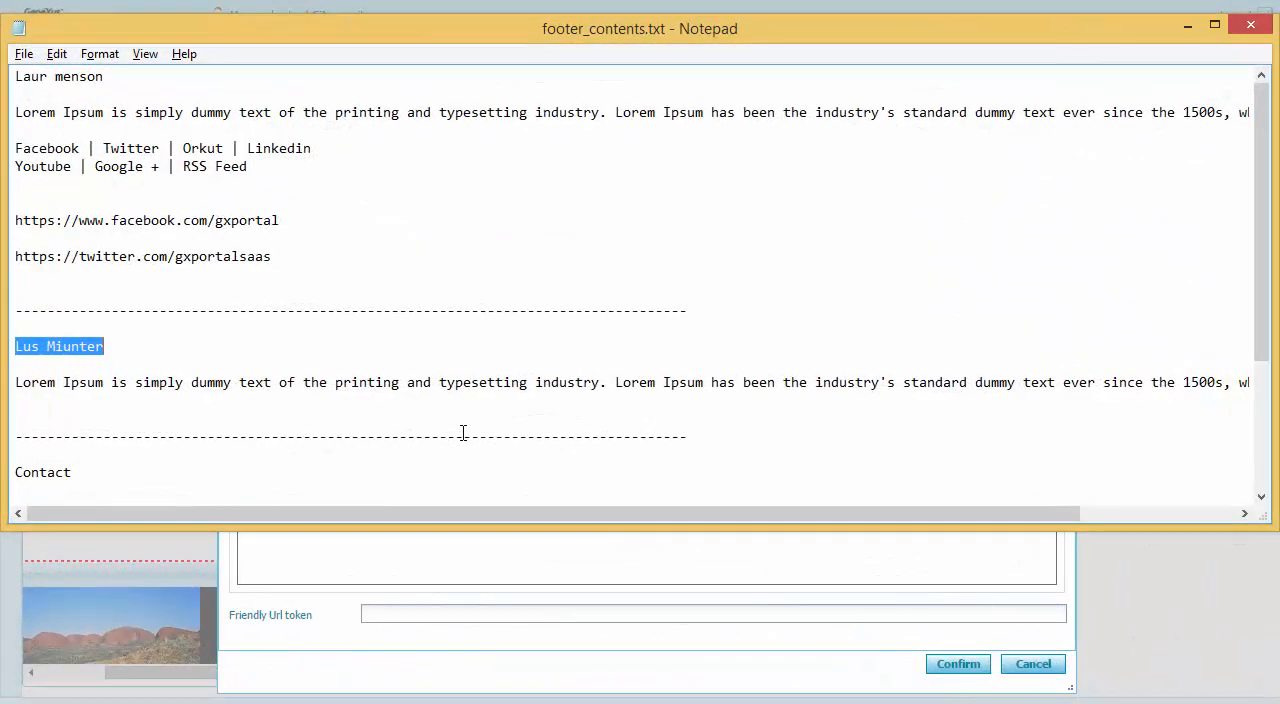
left_click(463, 431)
key("Up")
key("Up")
key("Home")
key("shift+End")
key("ctrl+c")
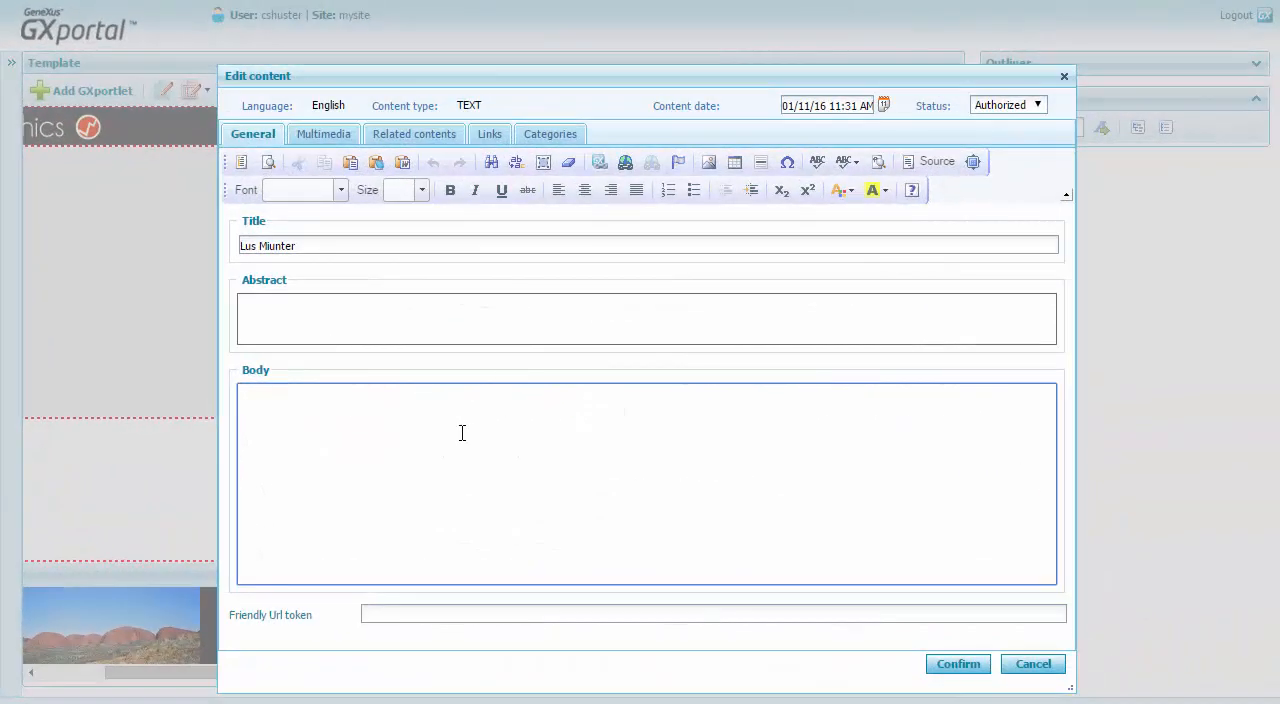
left_click(460, 432)
key("ctrl+v")
Attach the Footer2 image to the content, save it and confirm its publication in the Template page's Content (4) sector.
left_click(323, 134)
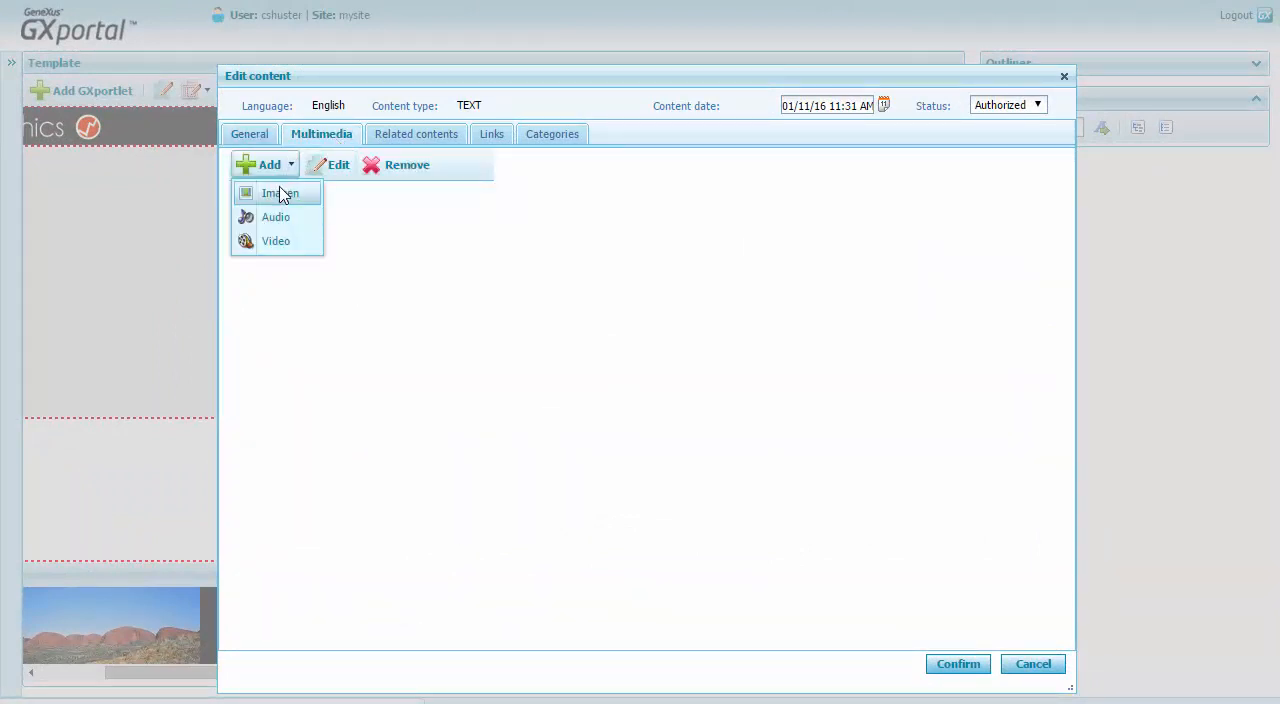
left_click(280, 193)
left_click(605, 236)
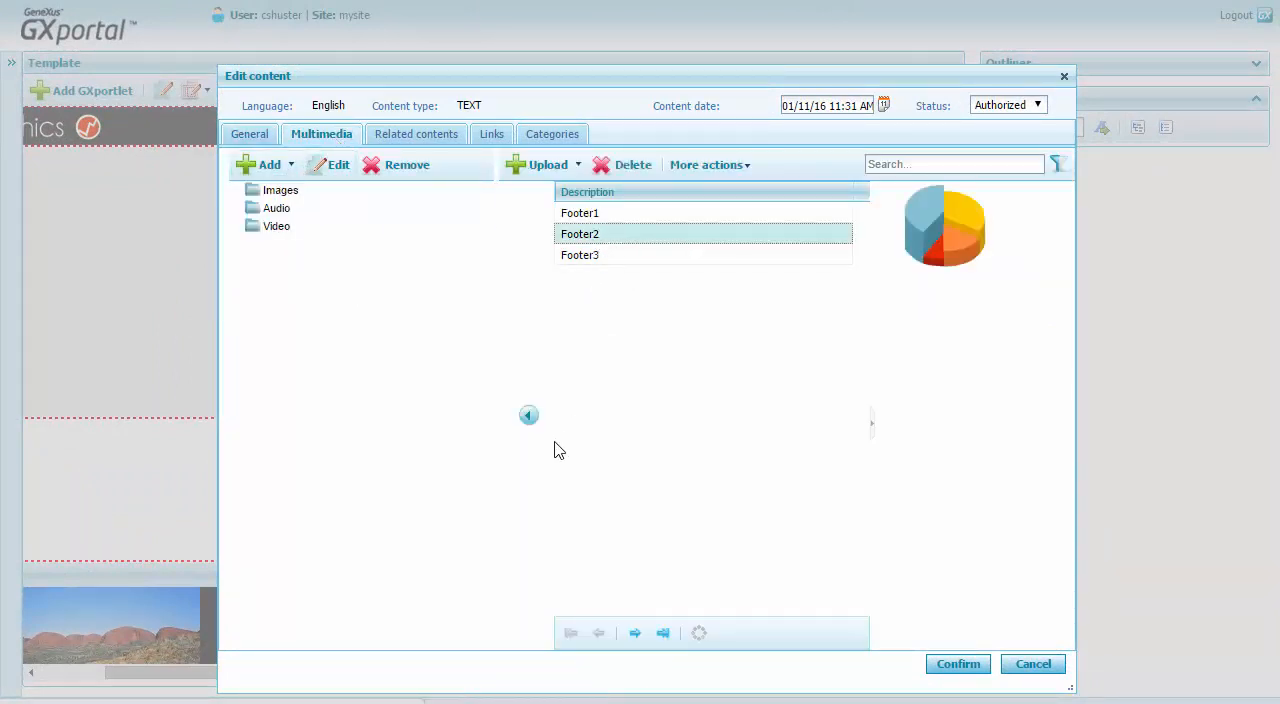
left_click(532, 418)
left_click(238, 191)
left_click(944, 667)
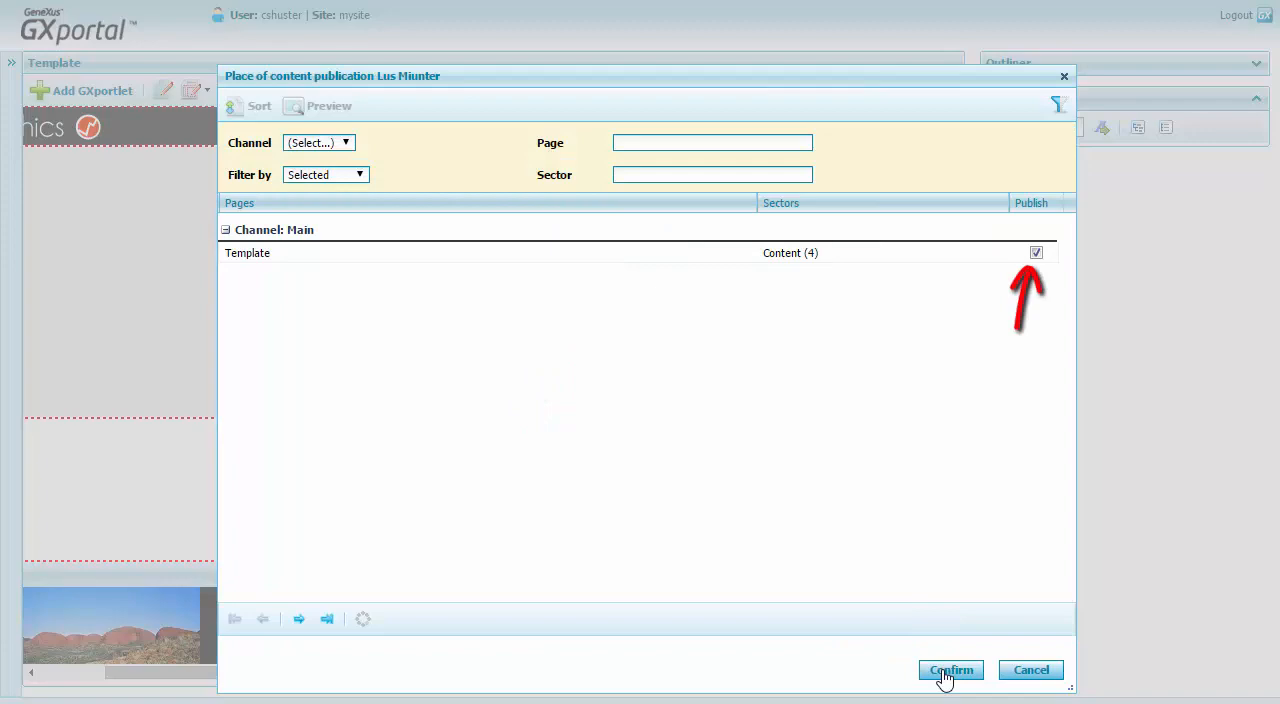
left_click(944, 672)
Start a third new TEXT content titled Contact and paste the copied contact details into its body.
left_click(307, 145)
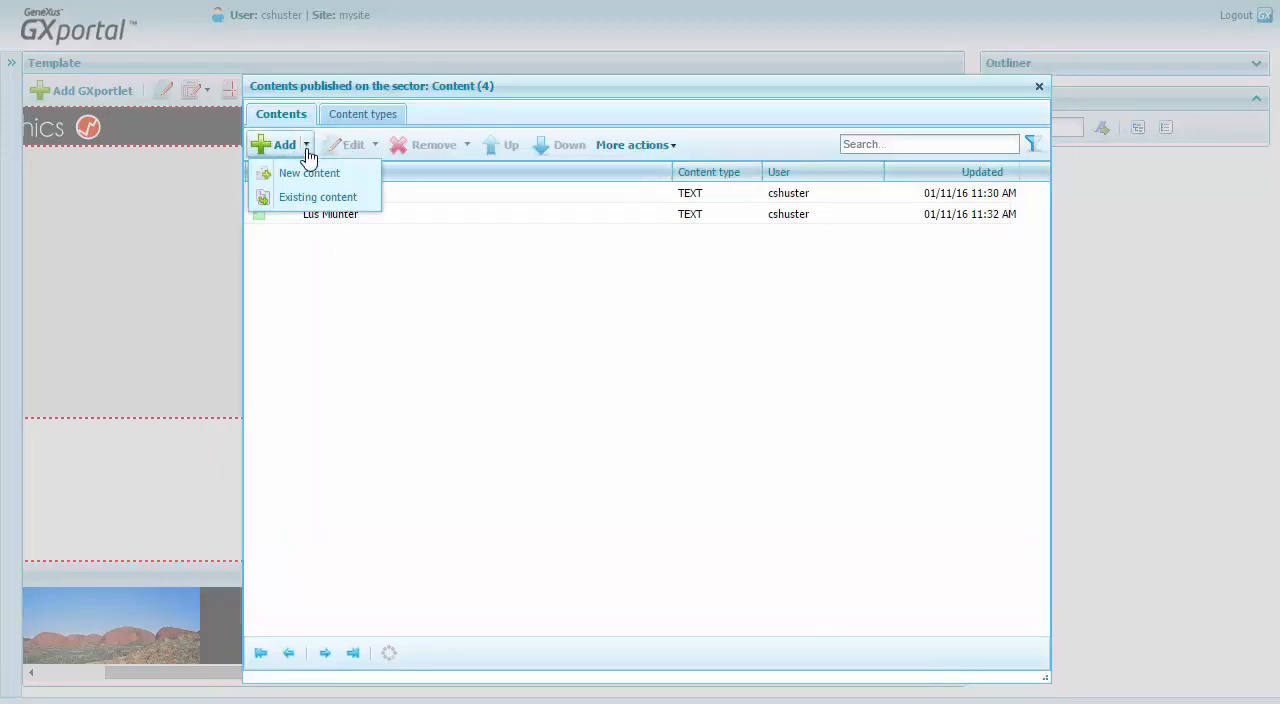
left_click(302, 172)
left_click(300, 146)
left_click(1018, 666)
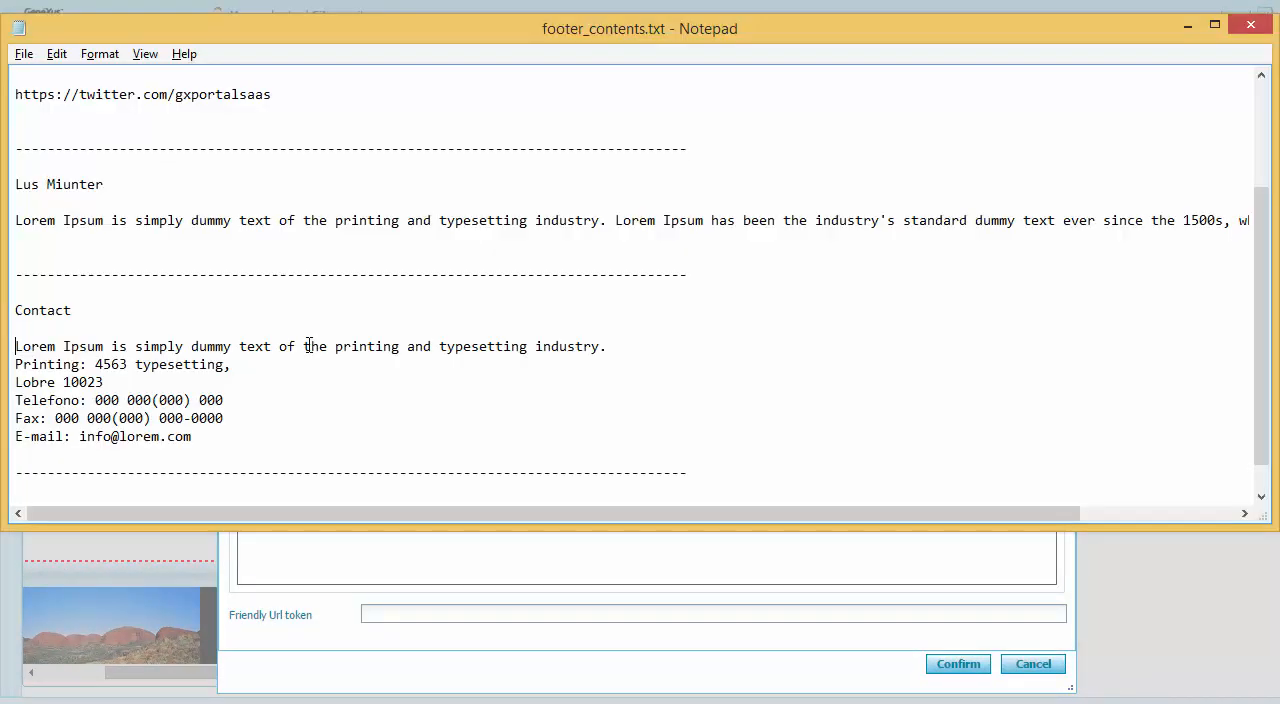
left_click_drag(14, 343, 257, 397)
left_click_drag(257, 397, 224, 460)
key("ctrl+c")
left_click(343, 420)
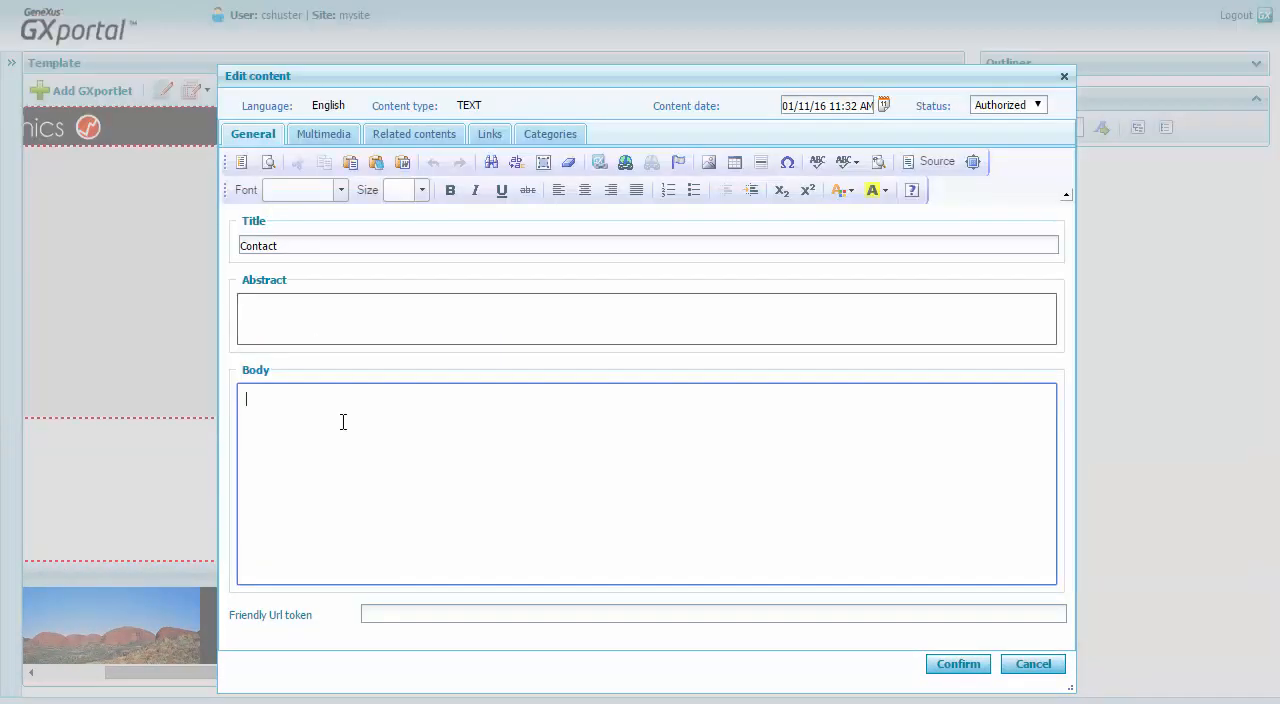
key("ctrl+v")
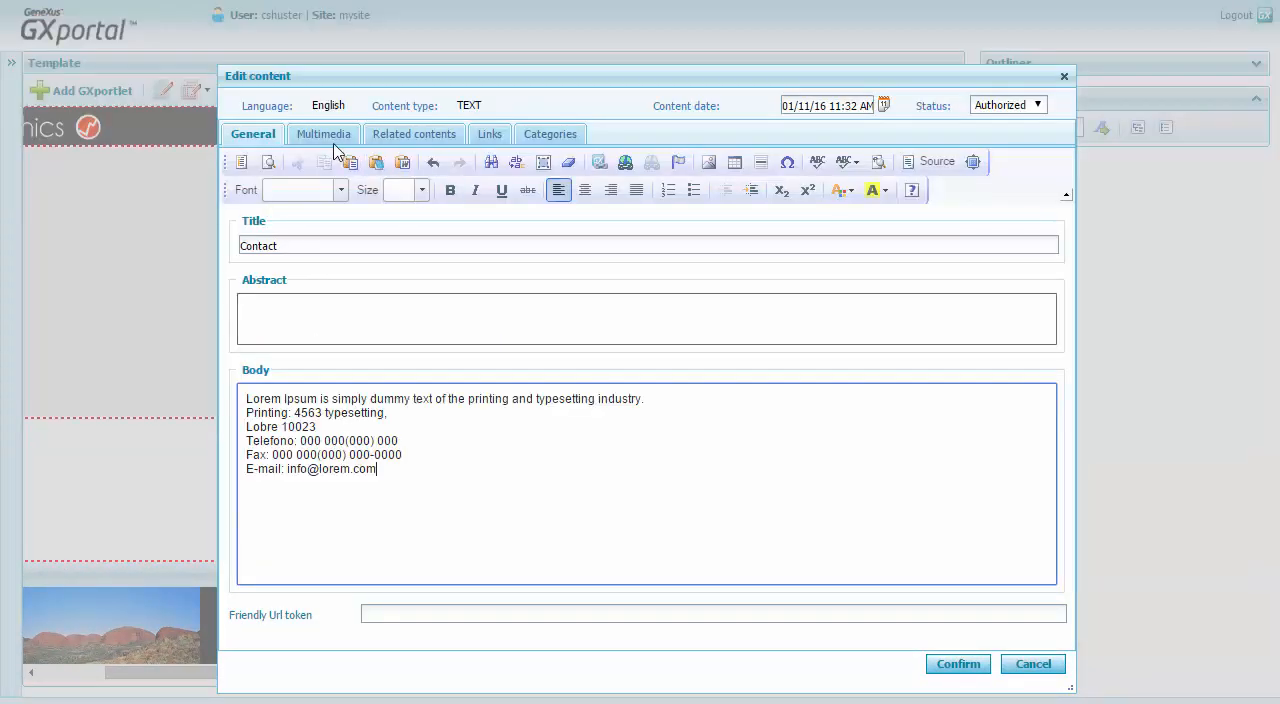
Attach the Footer3 image to the Contact content, save it and confirm its publication in the sector.
left_click(328, 136)
left_click(572, 256)
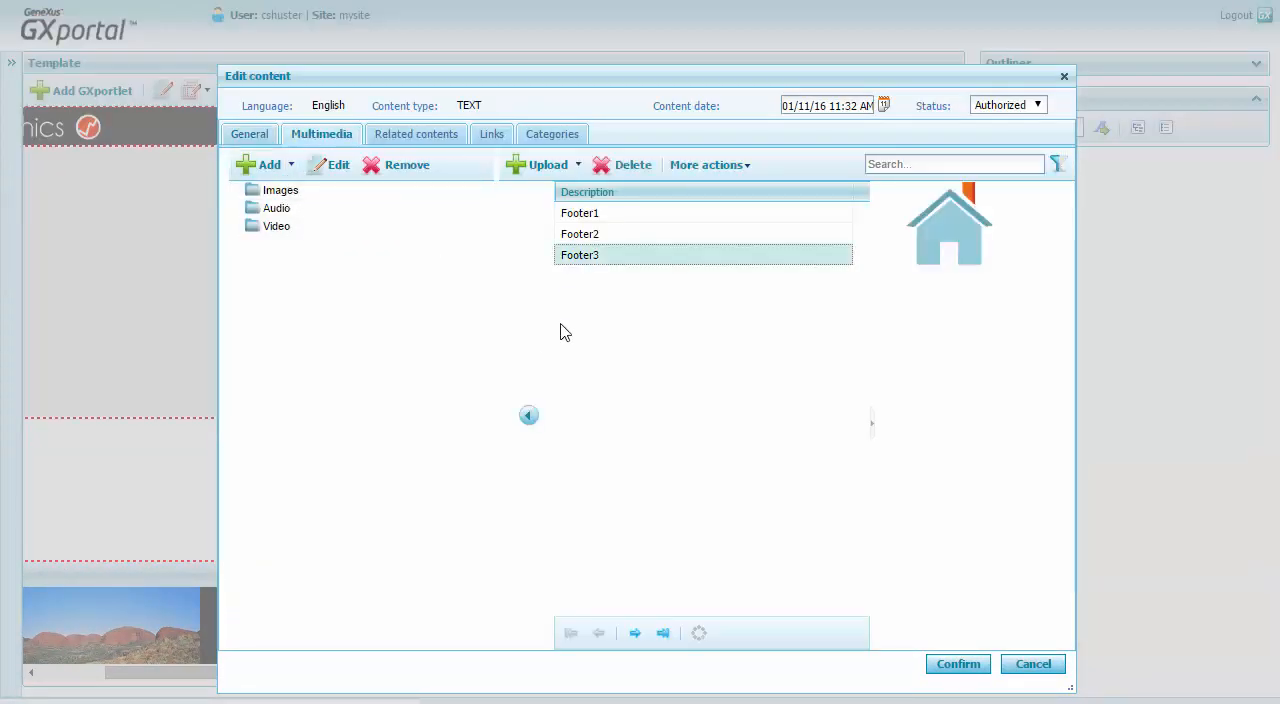
left_click(236, 192)
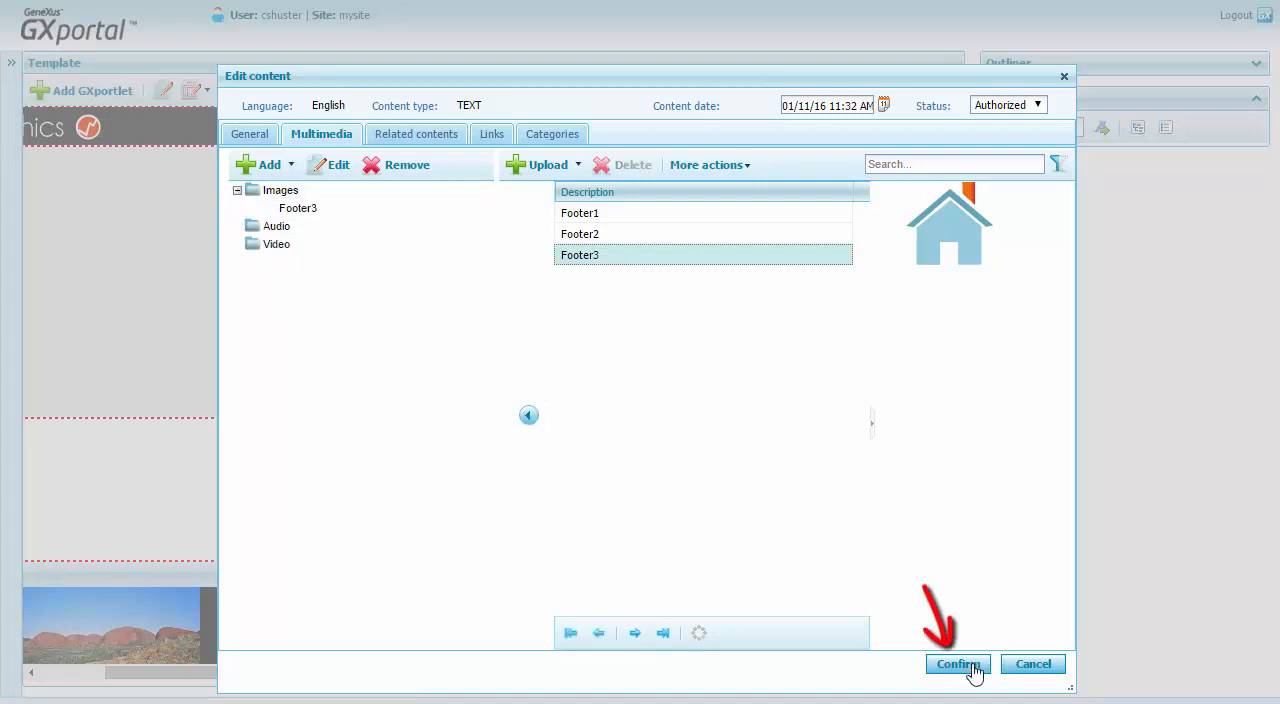
left_click(966, 666)
left_click(962, 670)
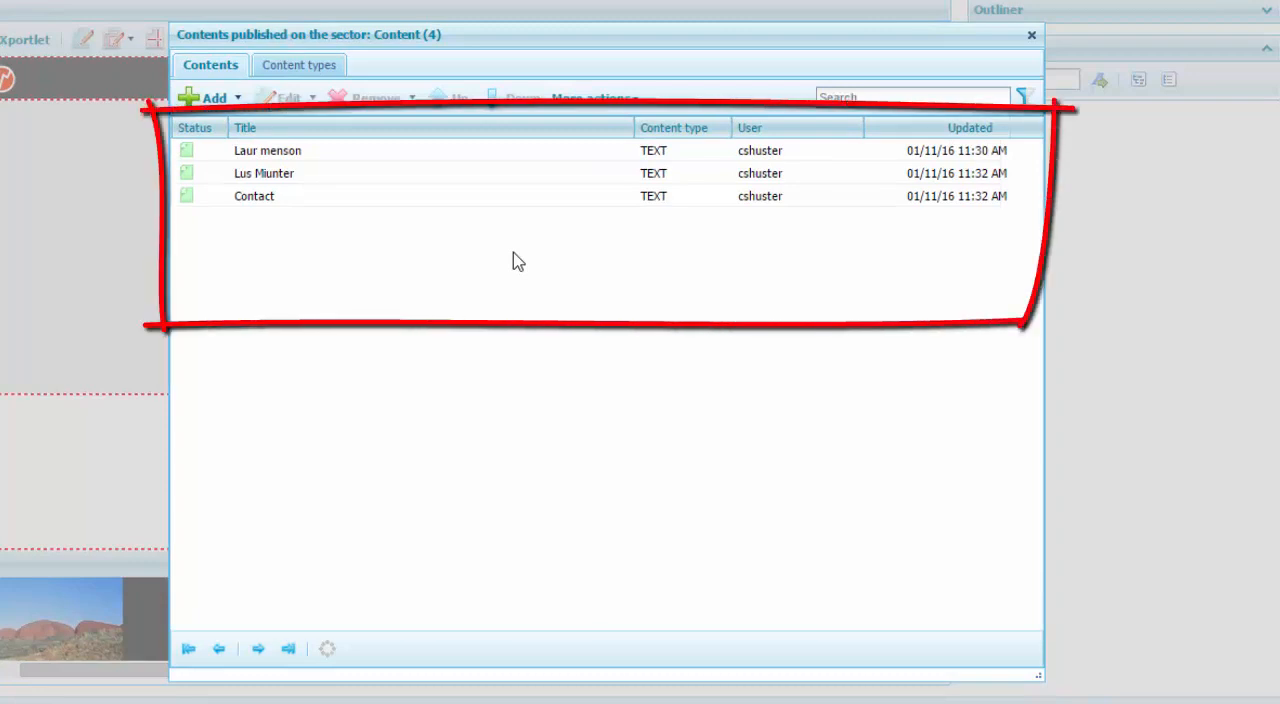
left_click(238, 100)
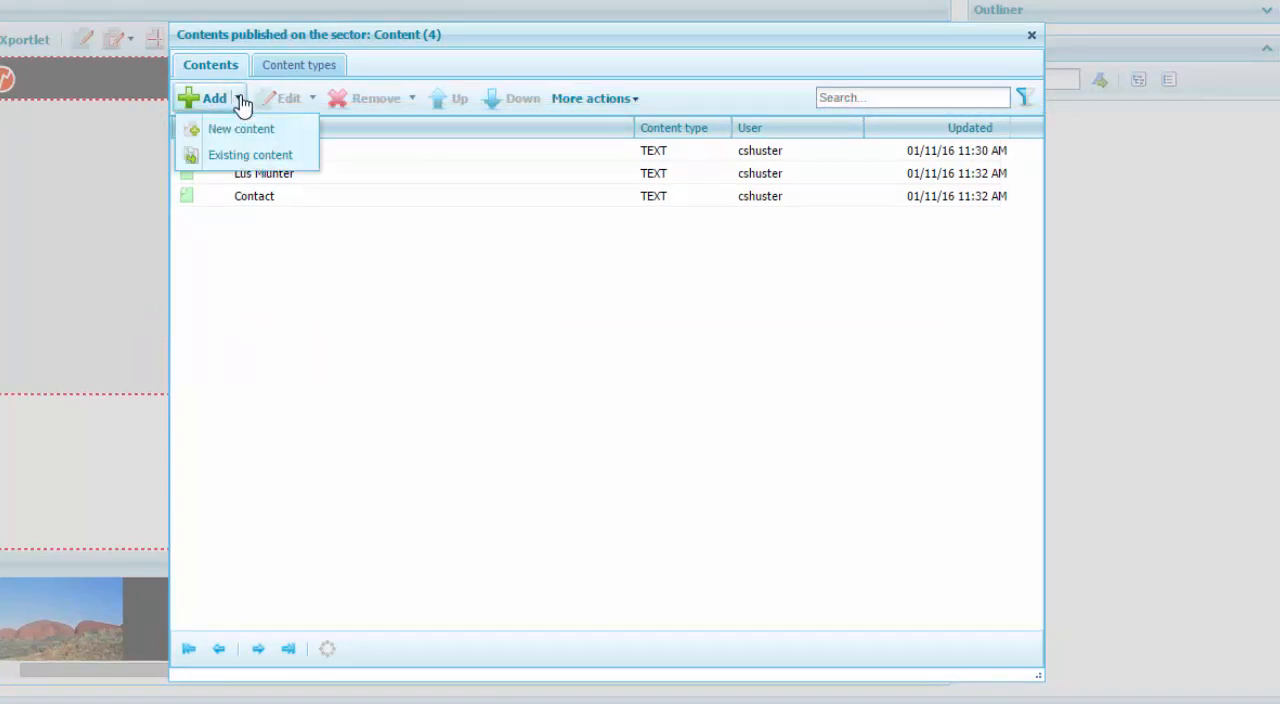
left_click(325, 173)
left_click(411, 98)
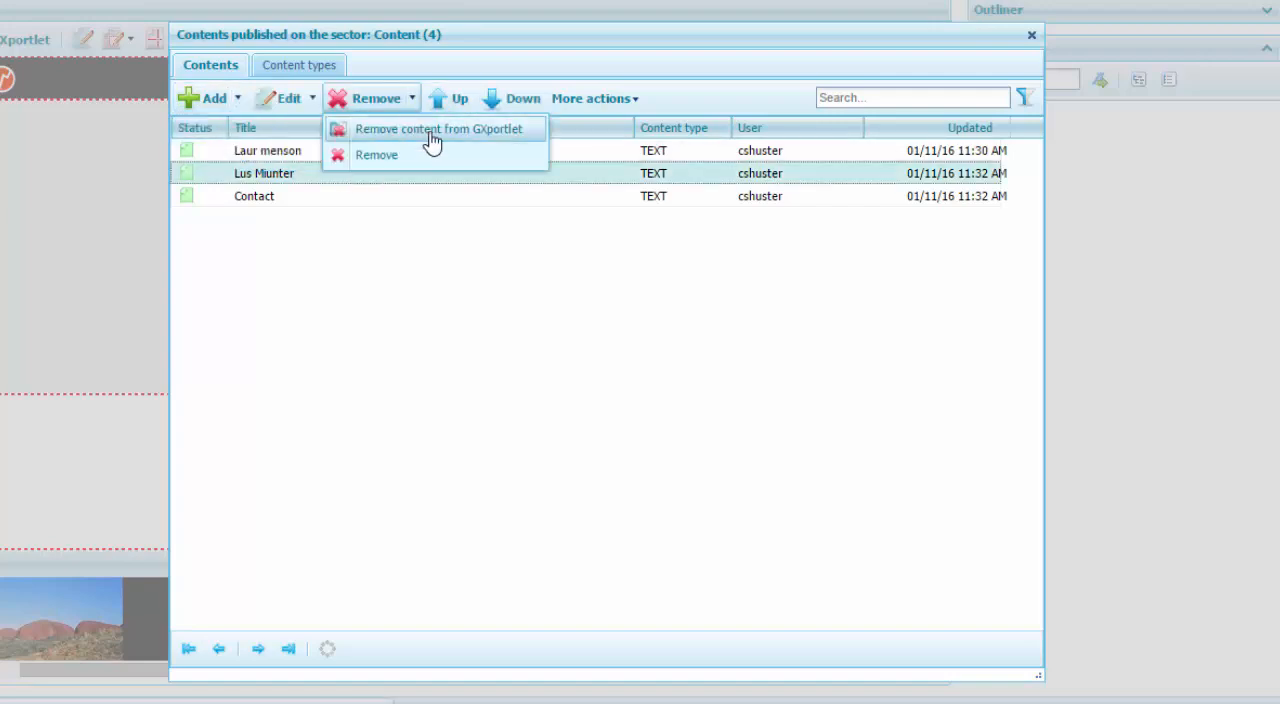
left_click(457, 103)
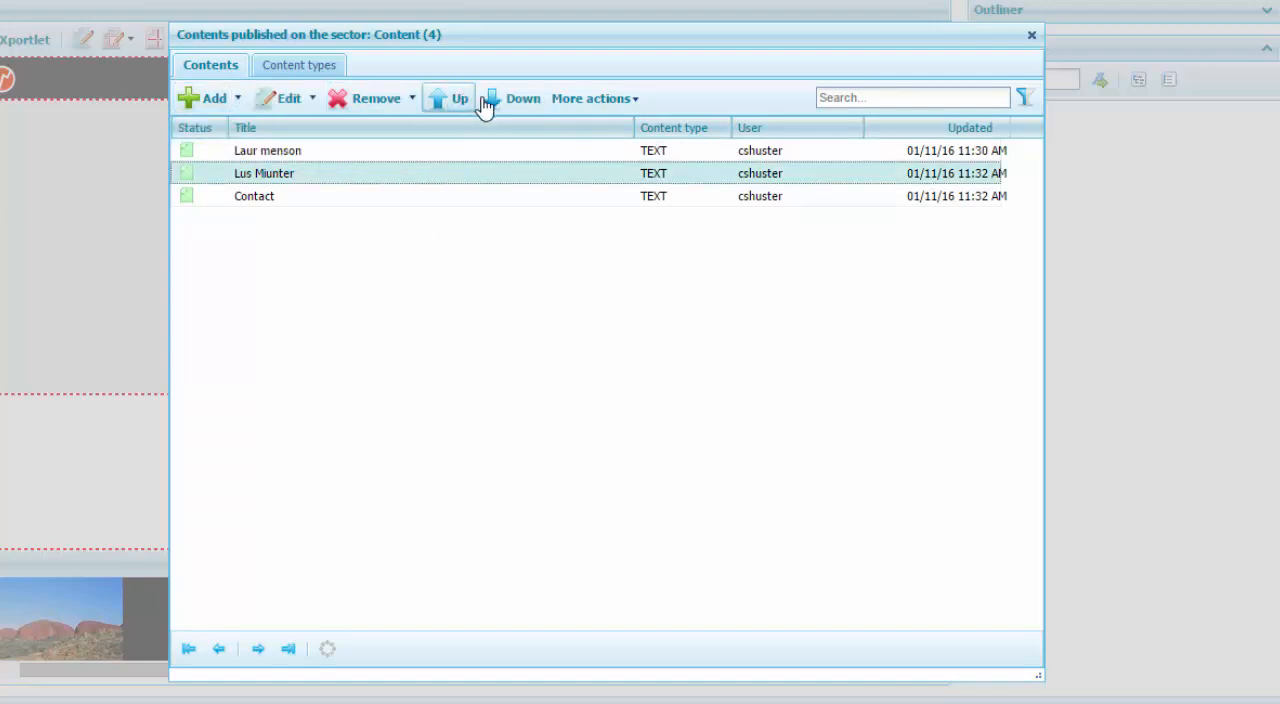
left_click(629, 102)
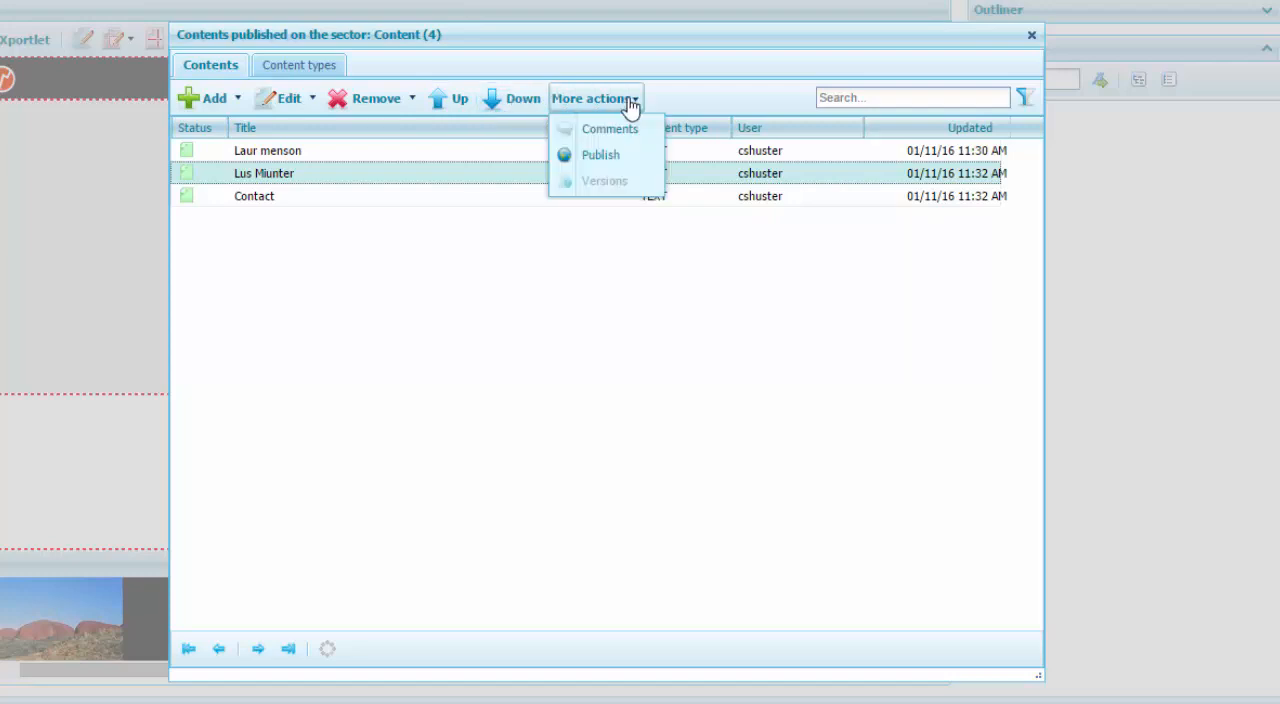
left_click(690, 238)
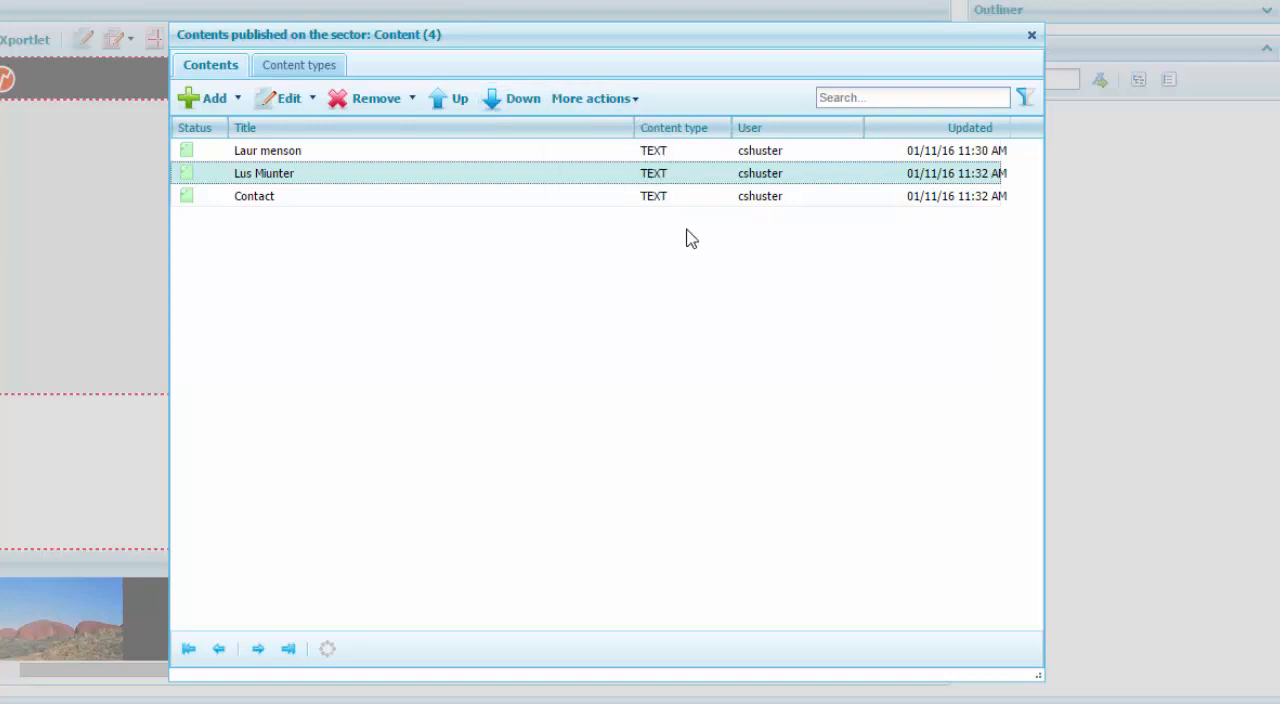
Close the sector's contents list, bring the footer contents into view and expand the Content options of the start menu.
left_click(1031, 34)
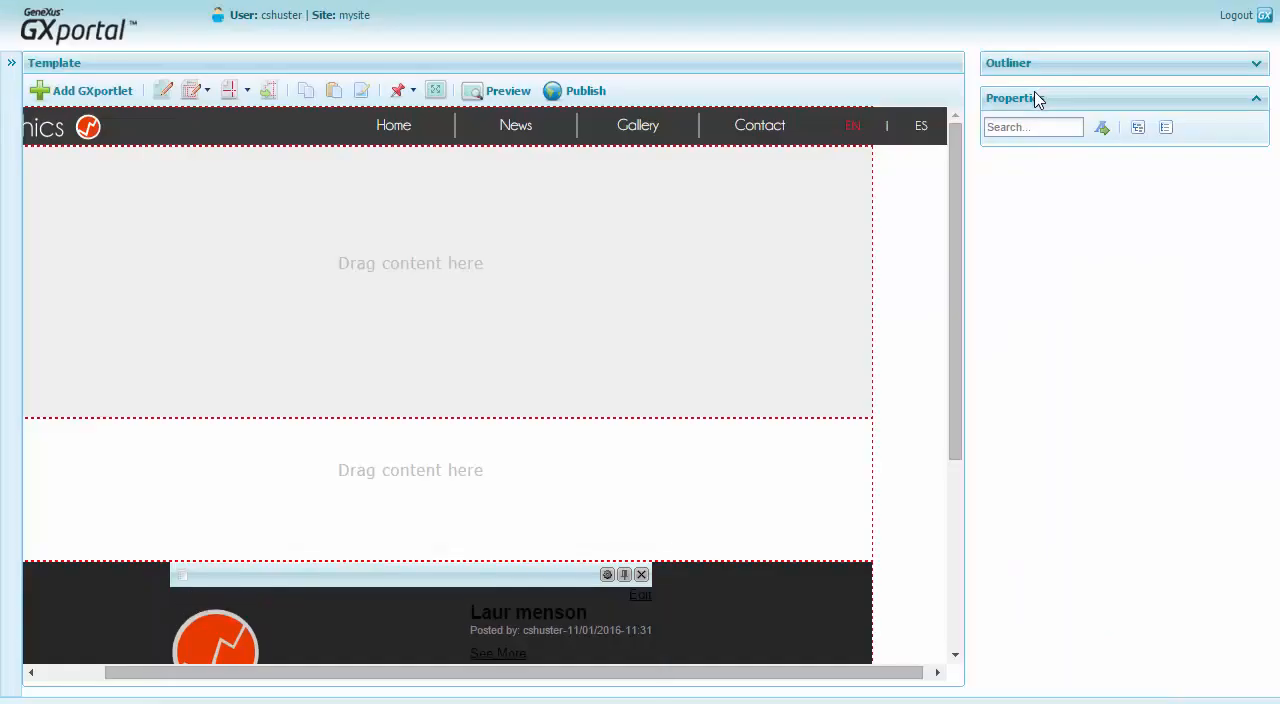
left_click_drag(954, 269, 948, 428)
left_click(11, 62)
left_click(20, 166)
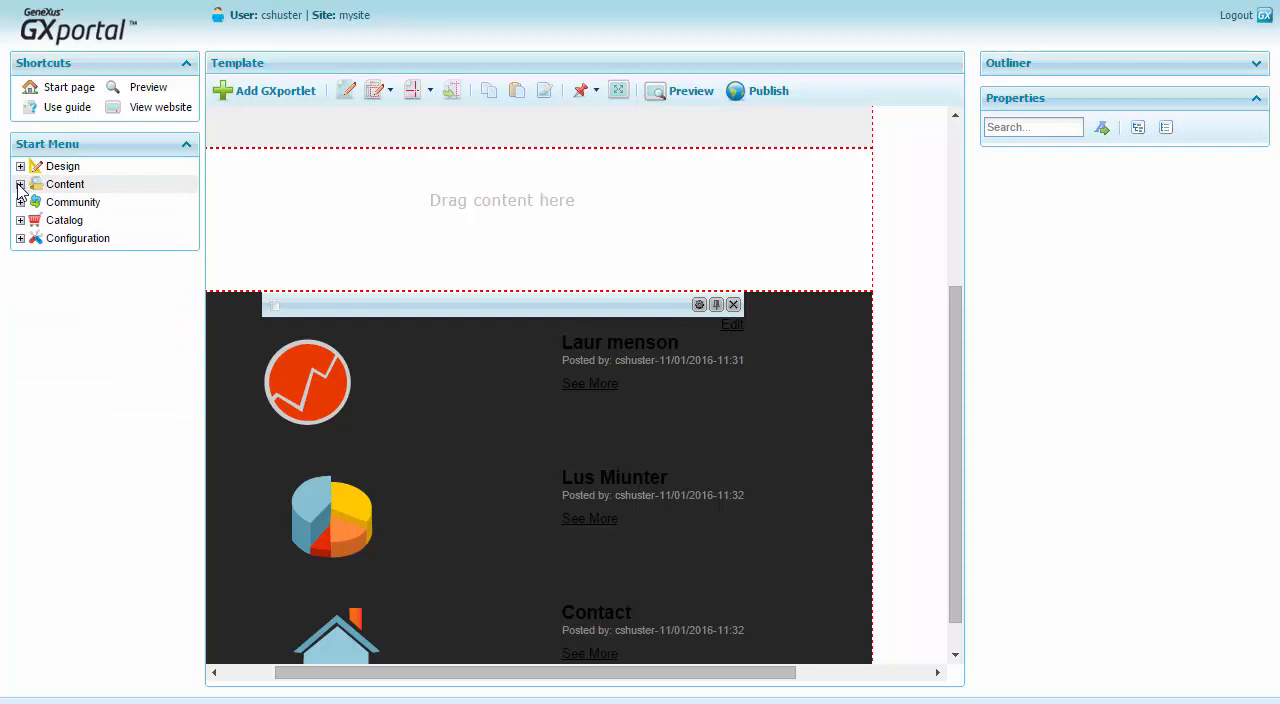
left_click(20, 184)
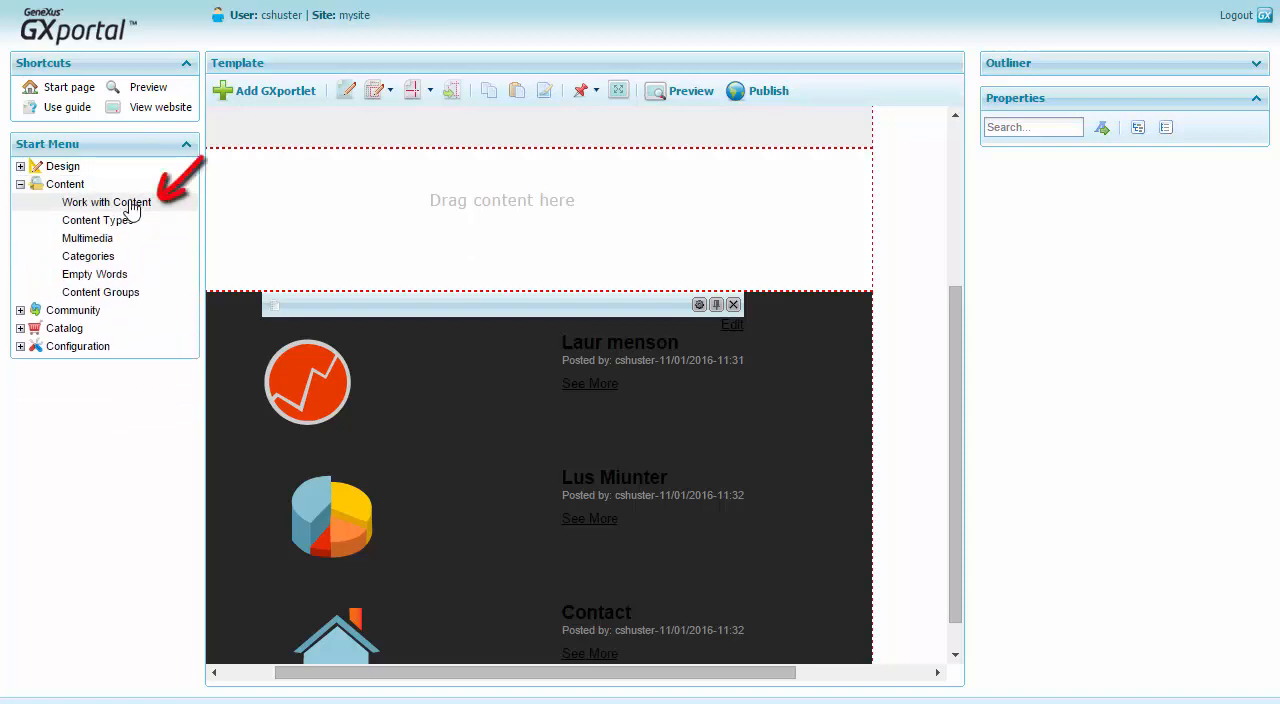
Select the footer's Content GXportlet, widen its properties area and set Columns to 0 (unlimited).
left_click(479, 306)
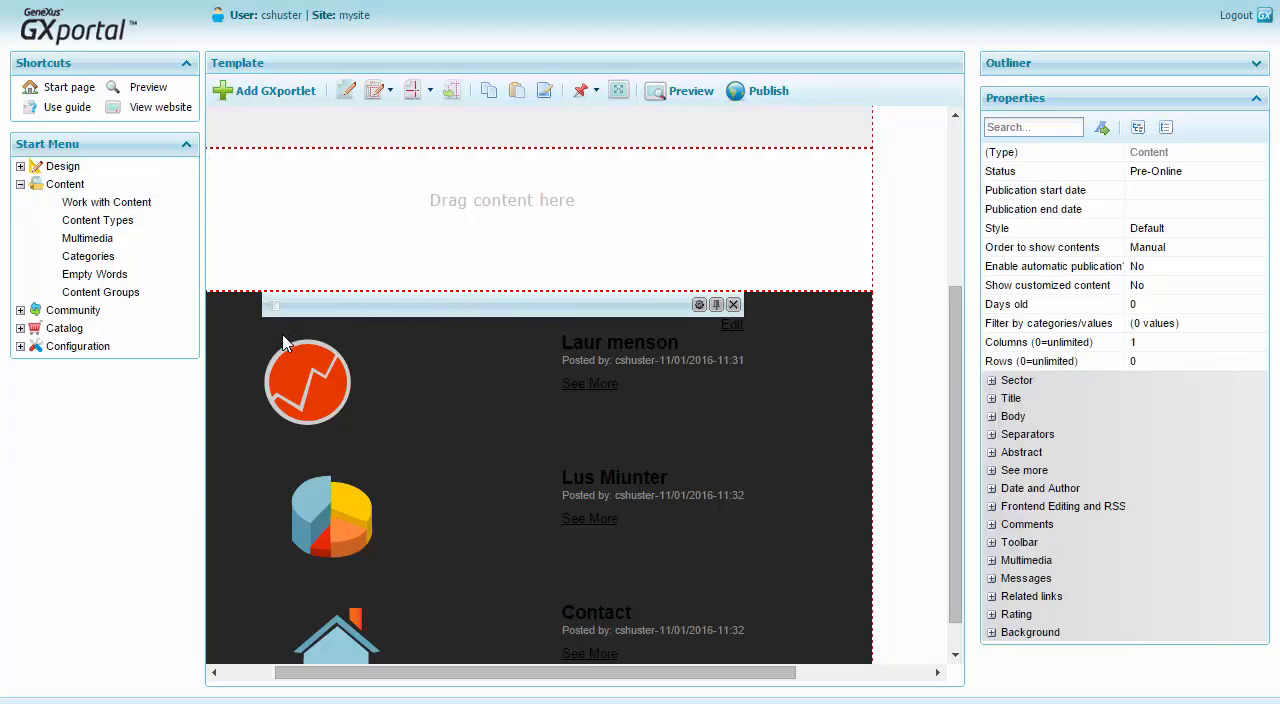
left_click(200, 308)
left_click_drag(966, 312, 833, 293)
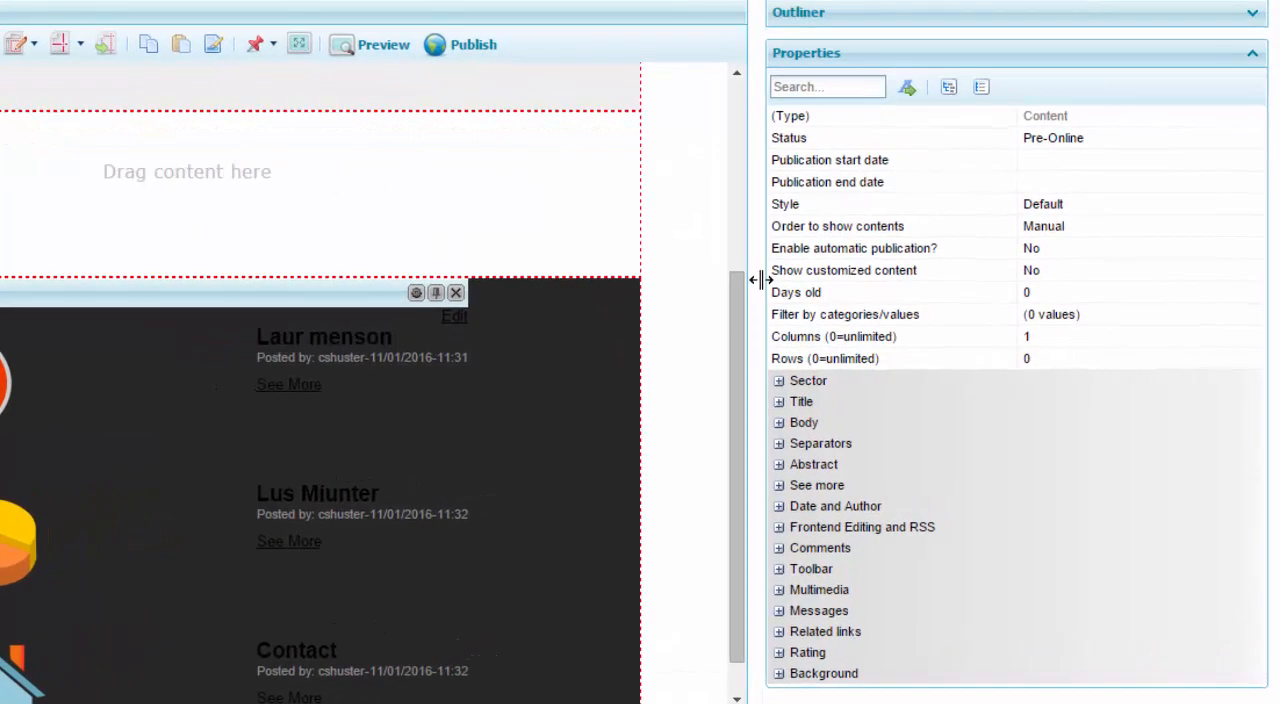
left_click(1112, 335)
left_click(1253, 336)
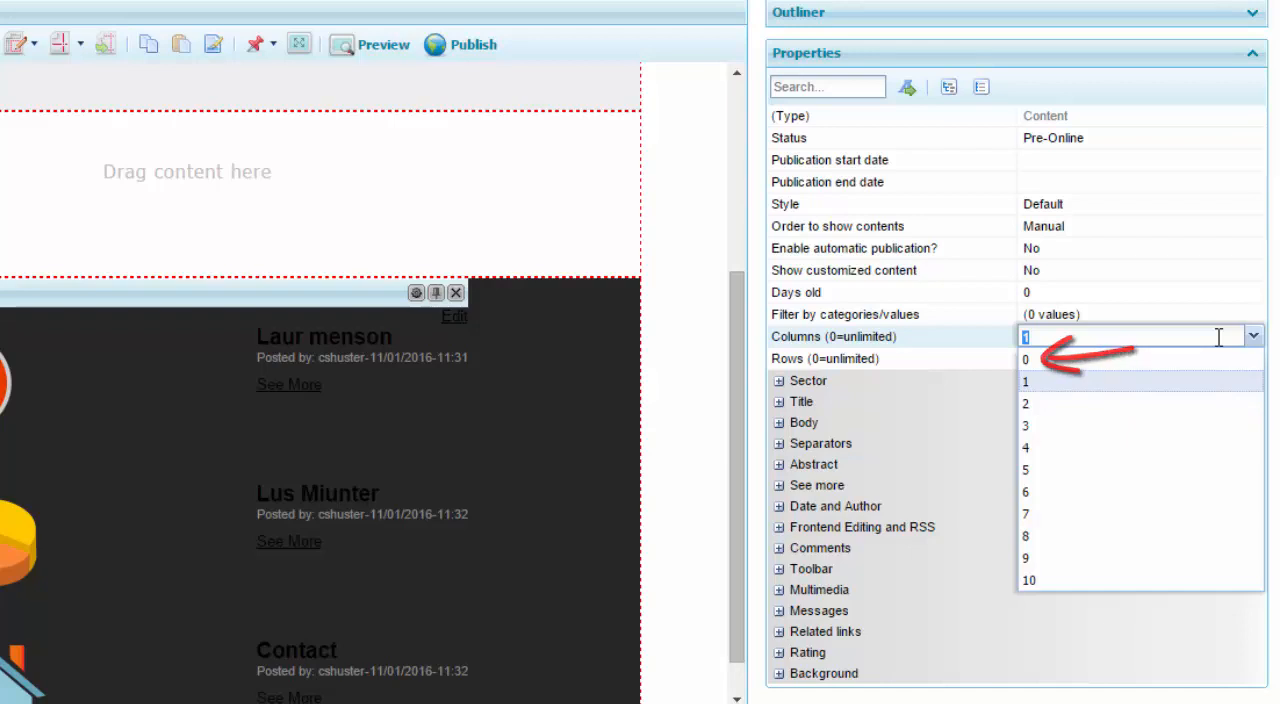
left_click(1122, 362)
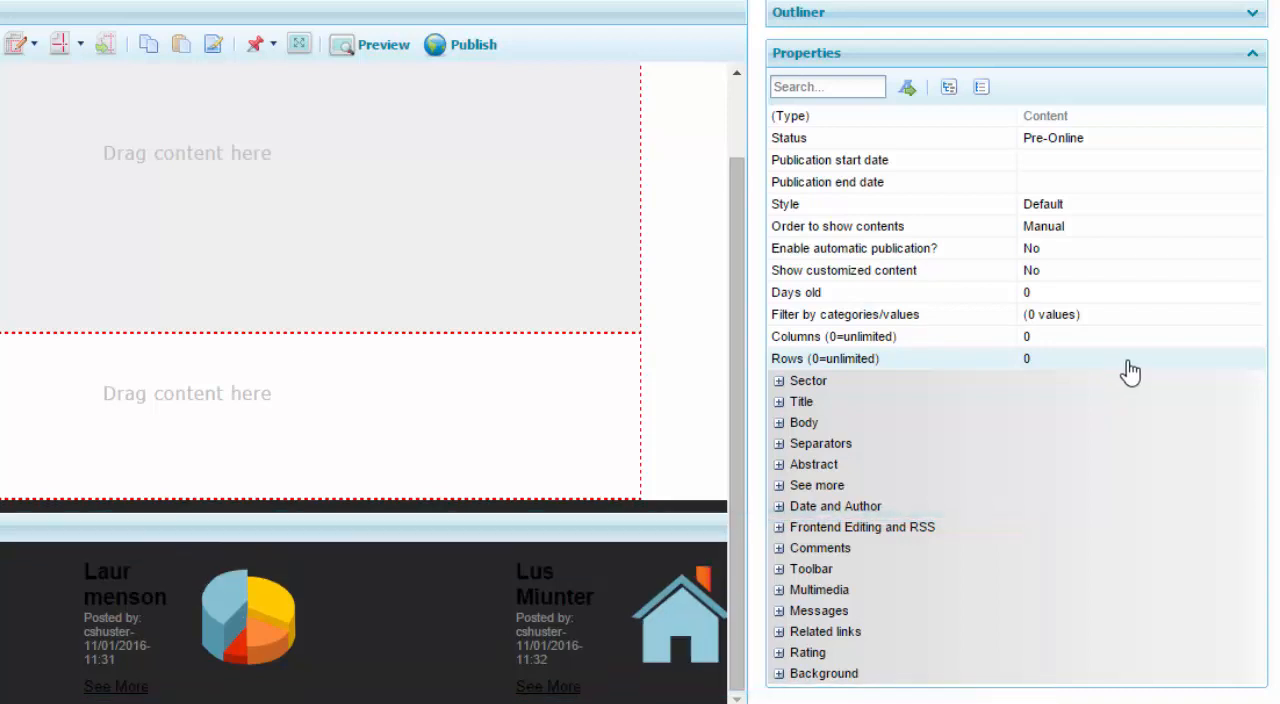
Set the Width in the GXportlet's Sector properties to 1004 and collapse that group.
left_click(778, 381)
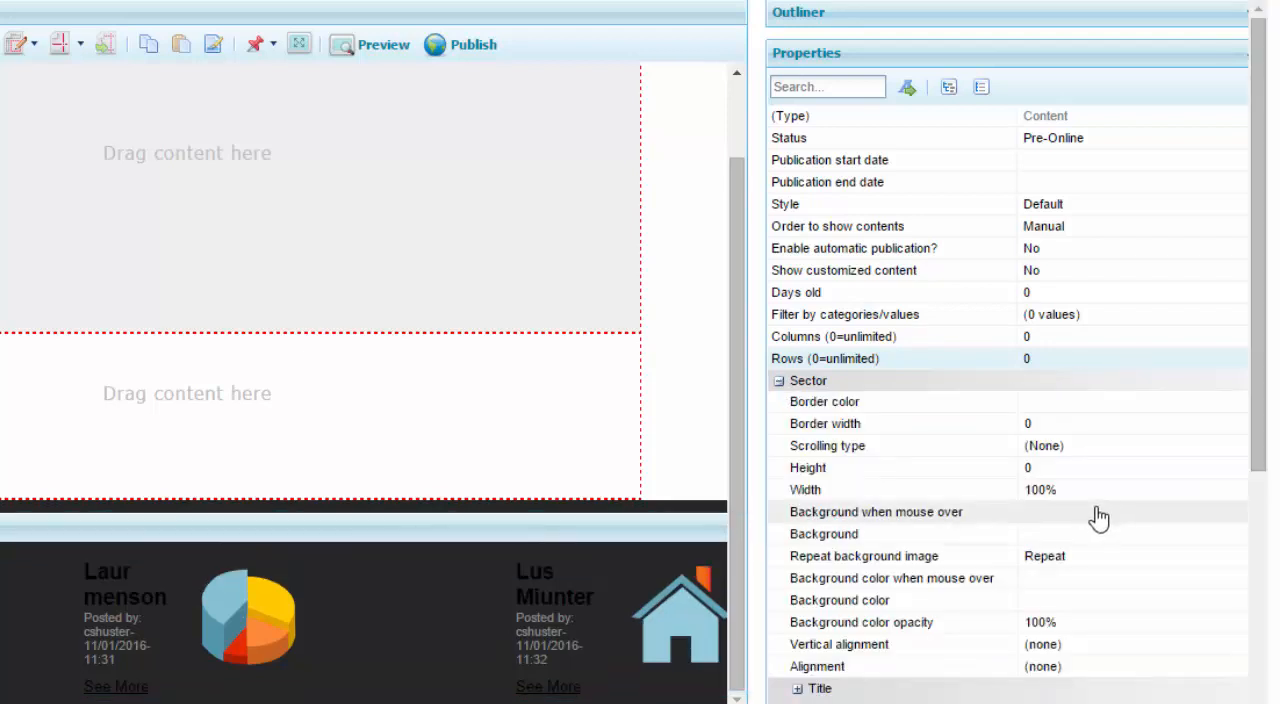
left_click(1202, 487)
type("1")
key("Return")
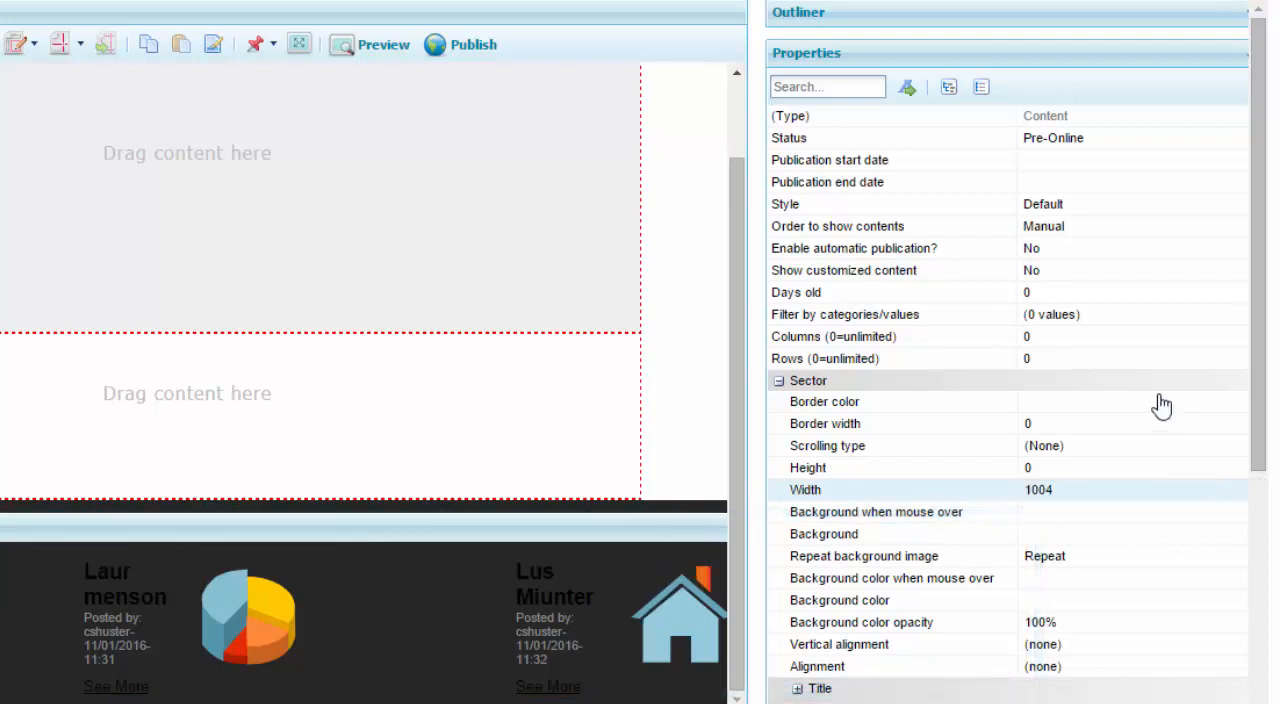
left_click(778, 381)
Set the contents' title font color to DDDBDB - Menu option - mouseover.
left_click(778, 403)
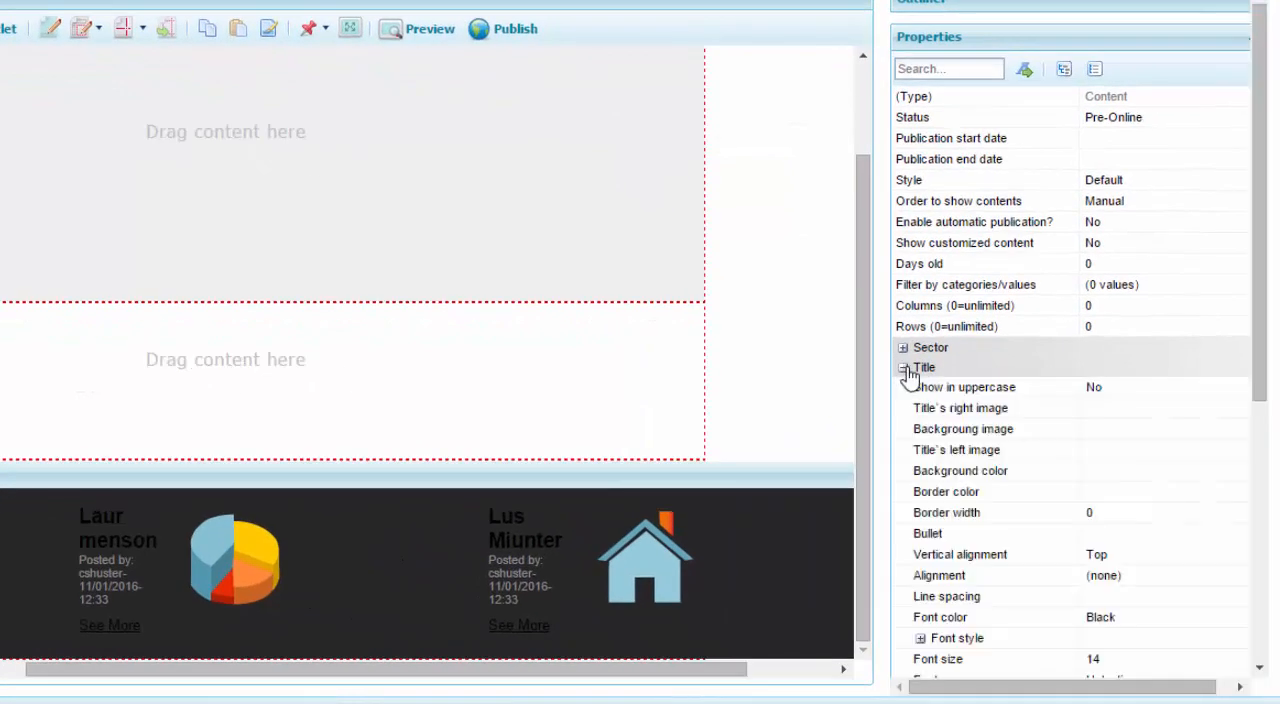
left_click_drag(1258, 360, 1266, 486)
left_click(1210, 403)
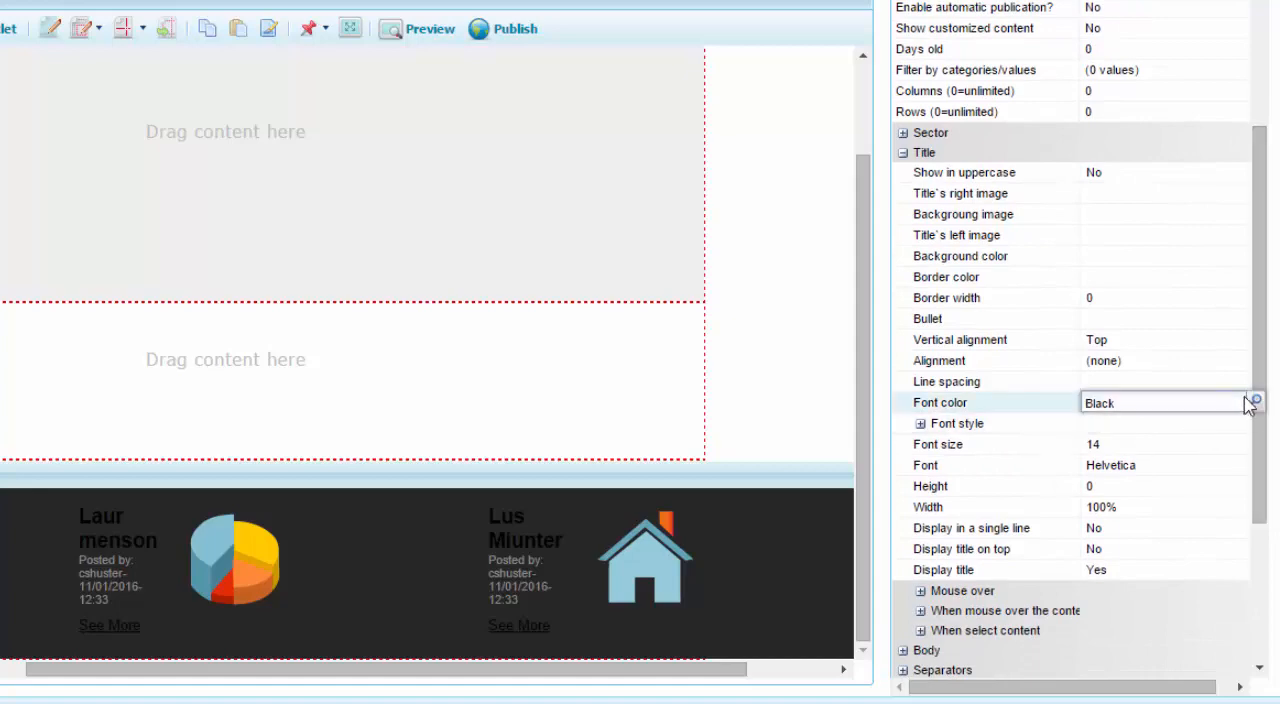
left_click(1254, 400)
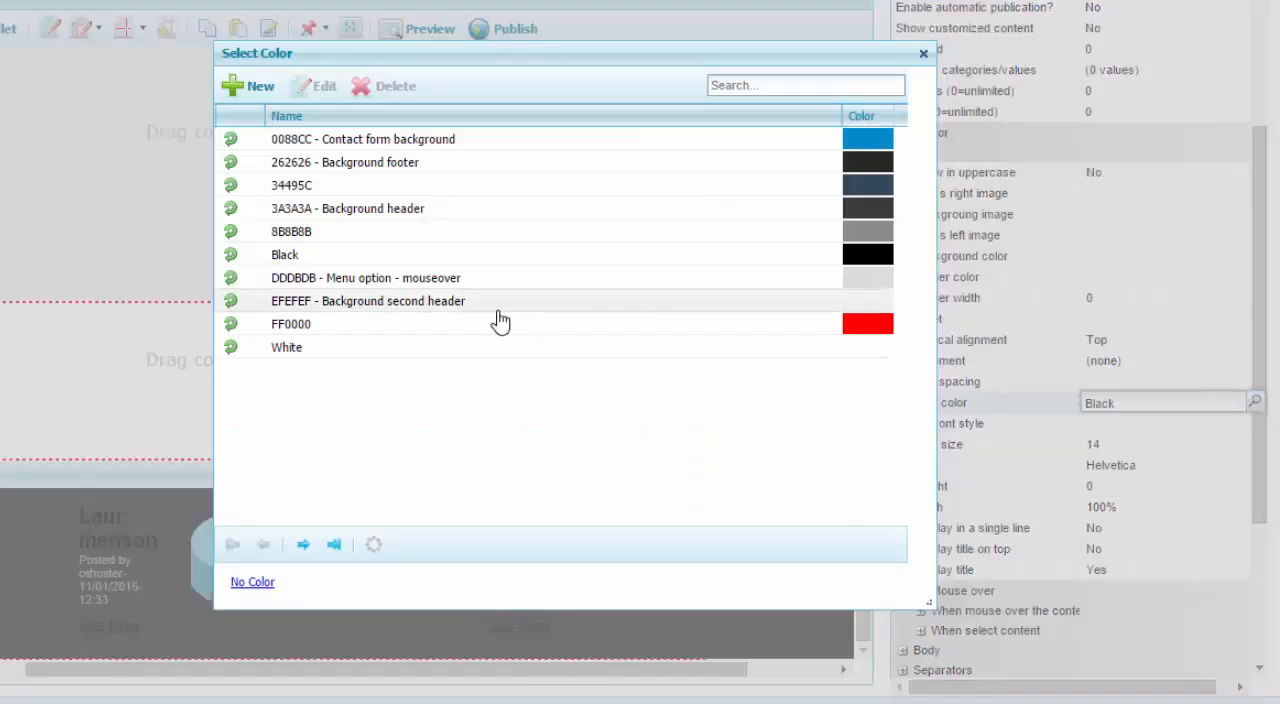
left_click(230, 278)
left_click(1057, 424)
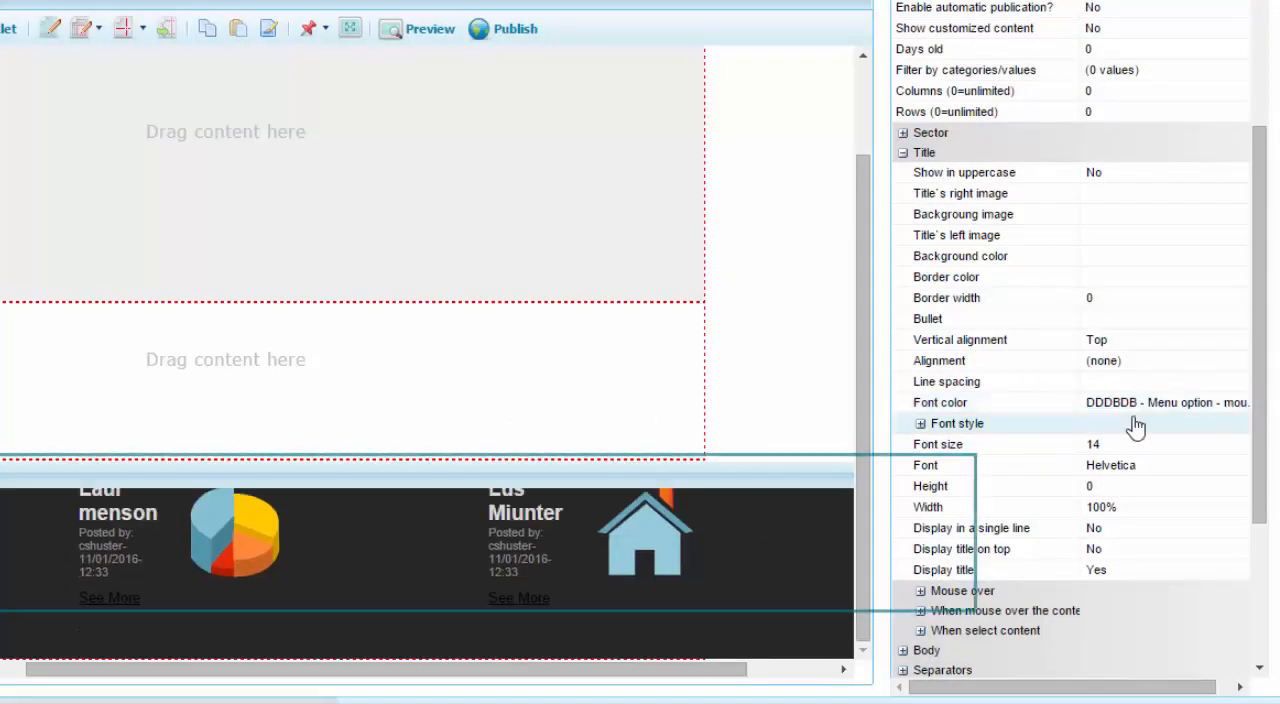
Set the title font to Verdana and its font size to 13.
left_click(1187, 470)
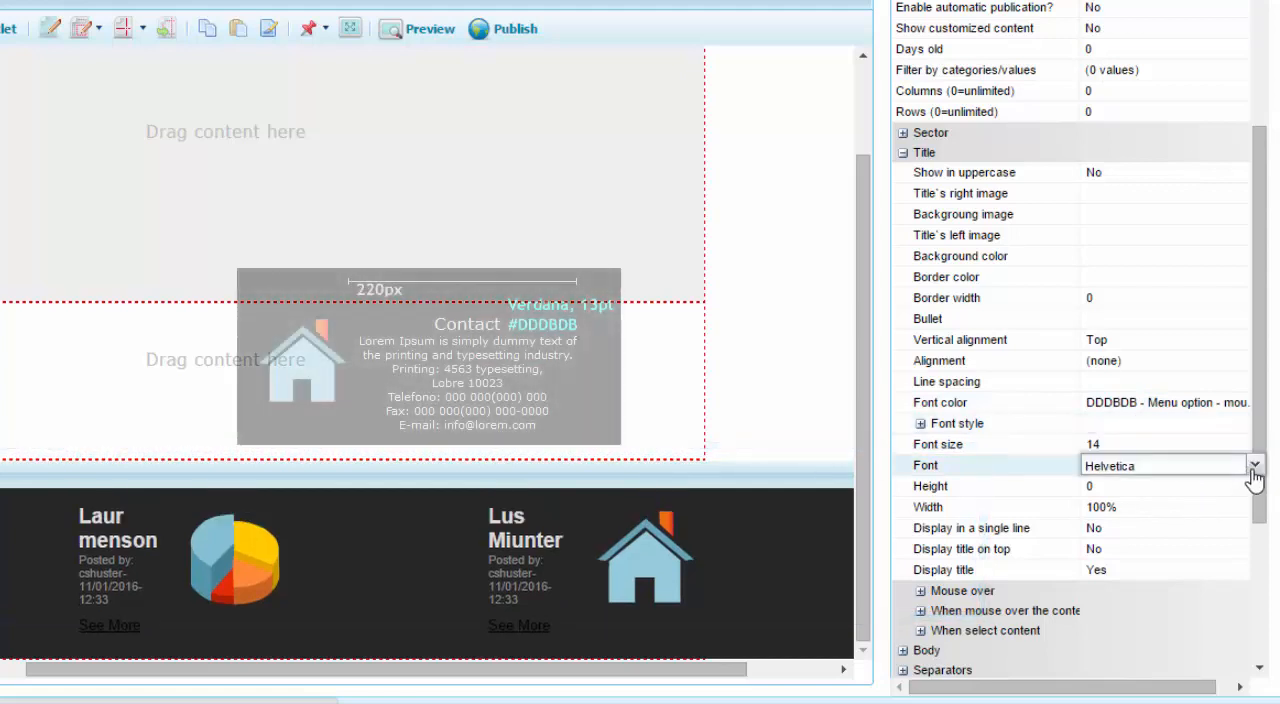
left_click(1253, 465)
left_click(1177, 443)
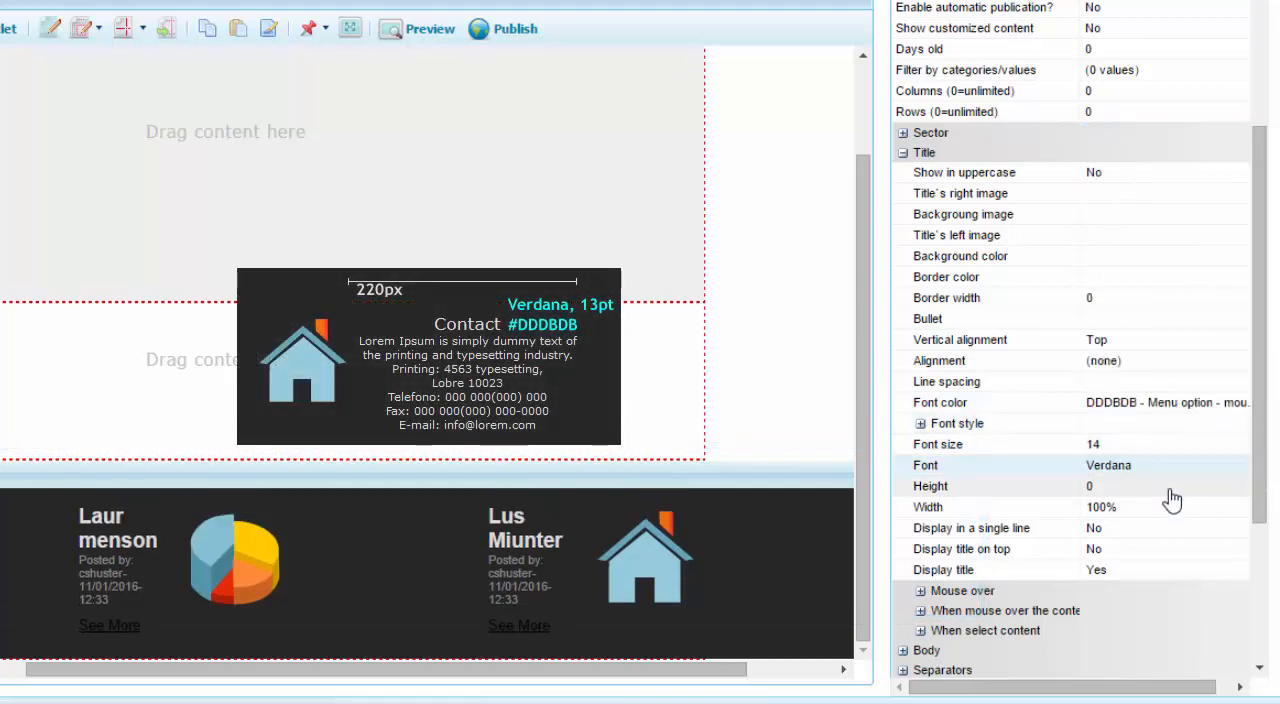
left_click(1181, 448)
left_click(1257, 445)
left_click(1190, 280)
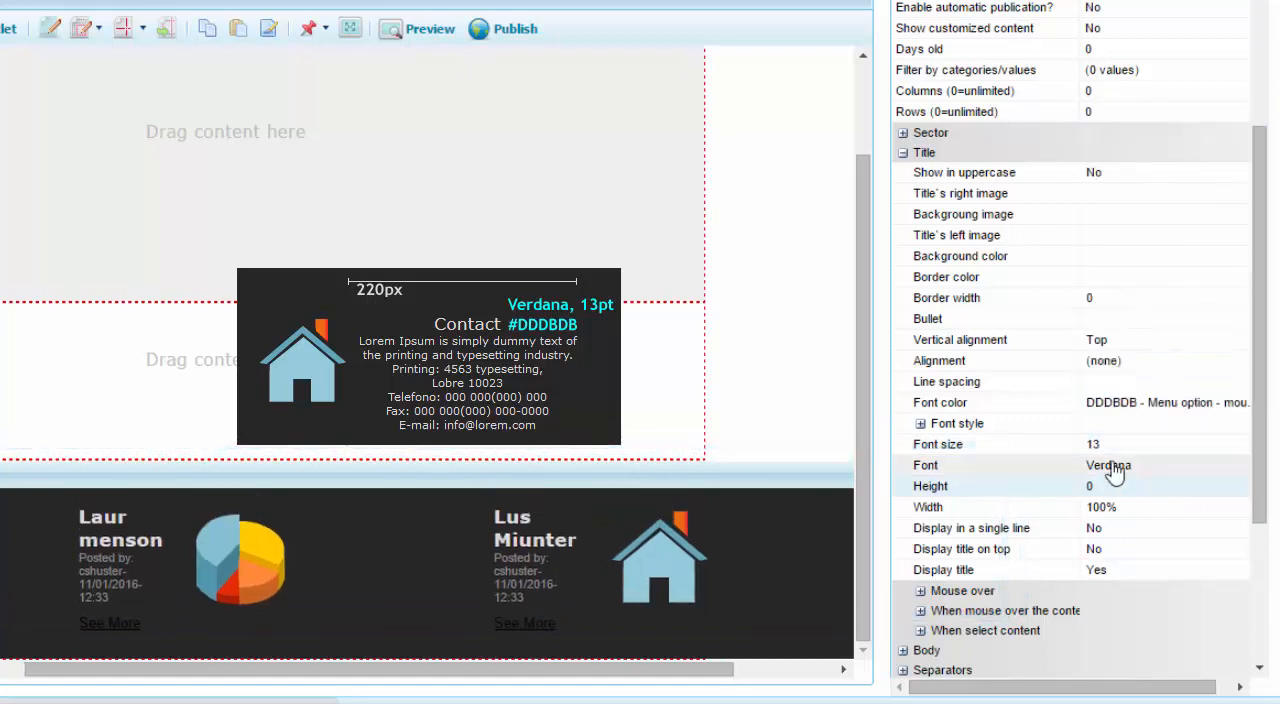
Expand the title's font style and set Bold to No.
left_click(920, 423)
left_click(1234, 445)
left_click(1234, 446)
left_click(1190, 487)
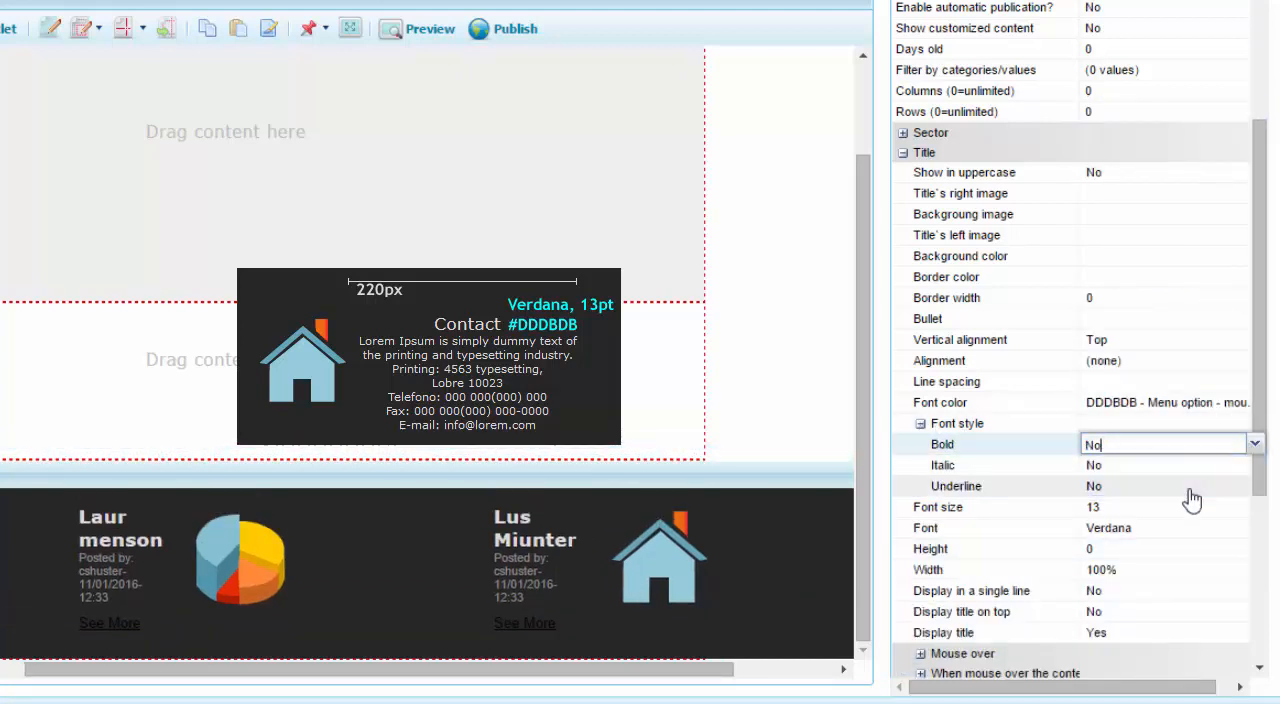
Set the title width to 220 and its alignment to Center.
left_click(1180, 570)
type("220")
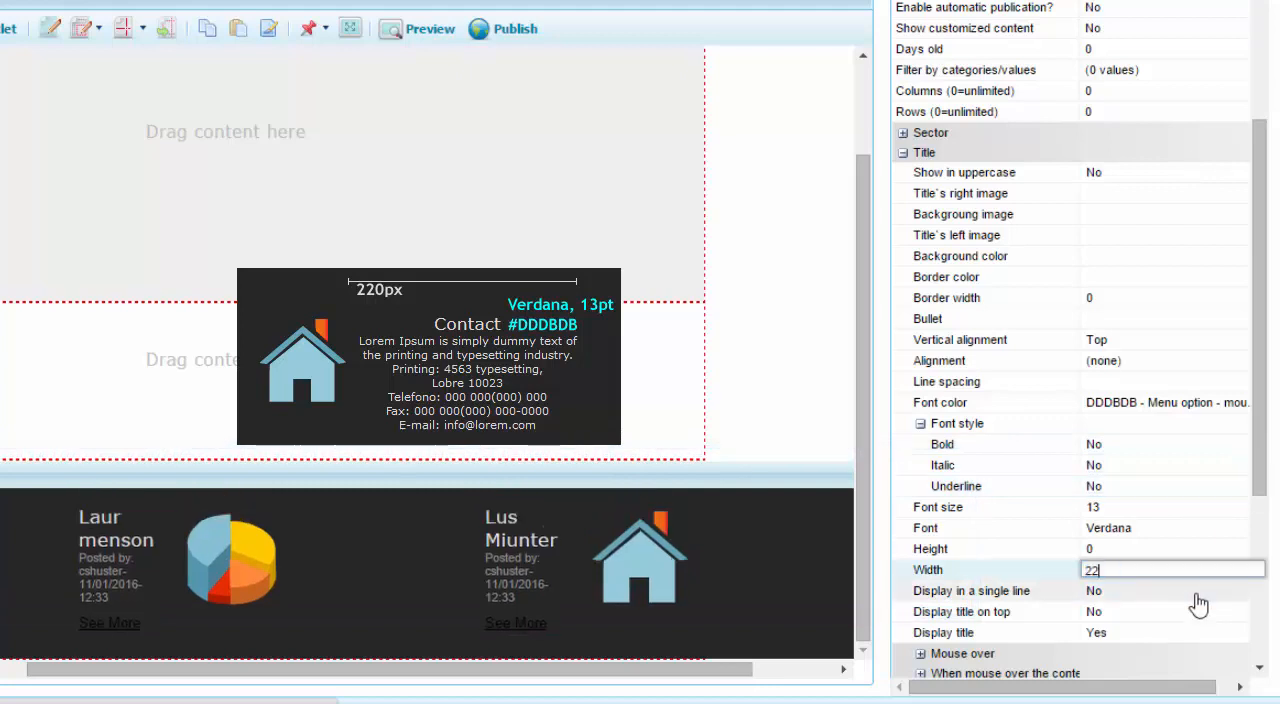
key("Return")
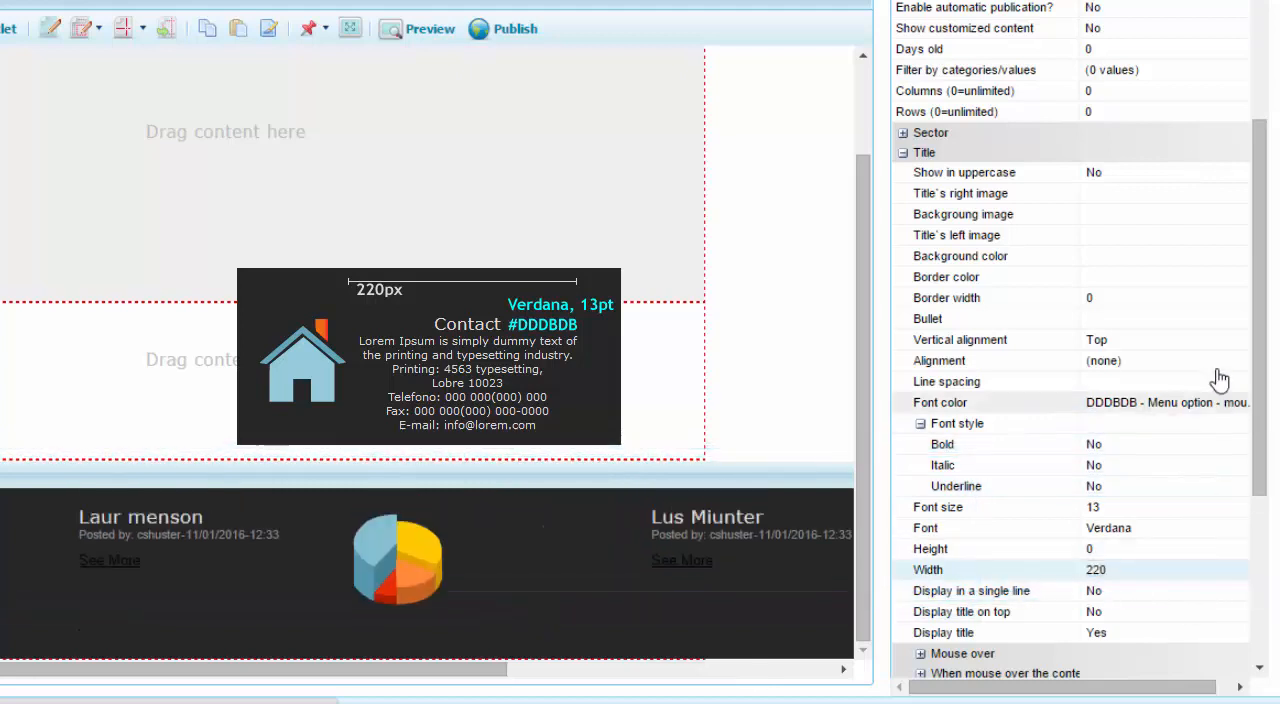
left_click(1248, 360)
left_click(1253, 360)
left_click(1214, 425)
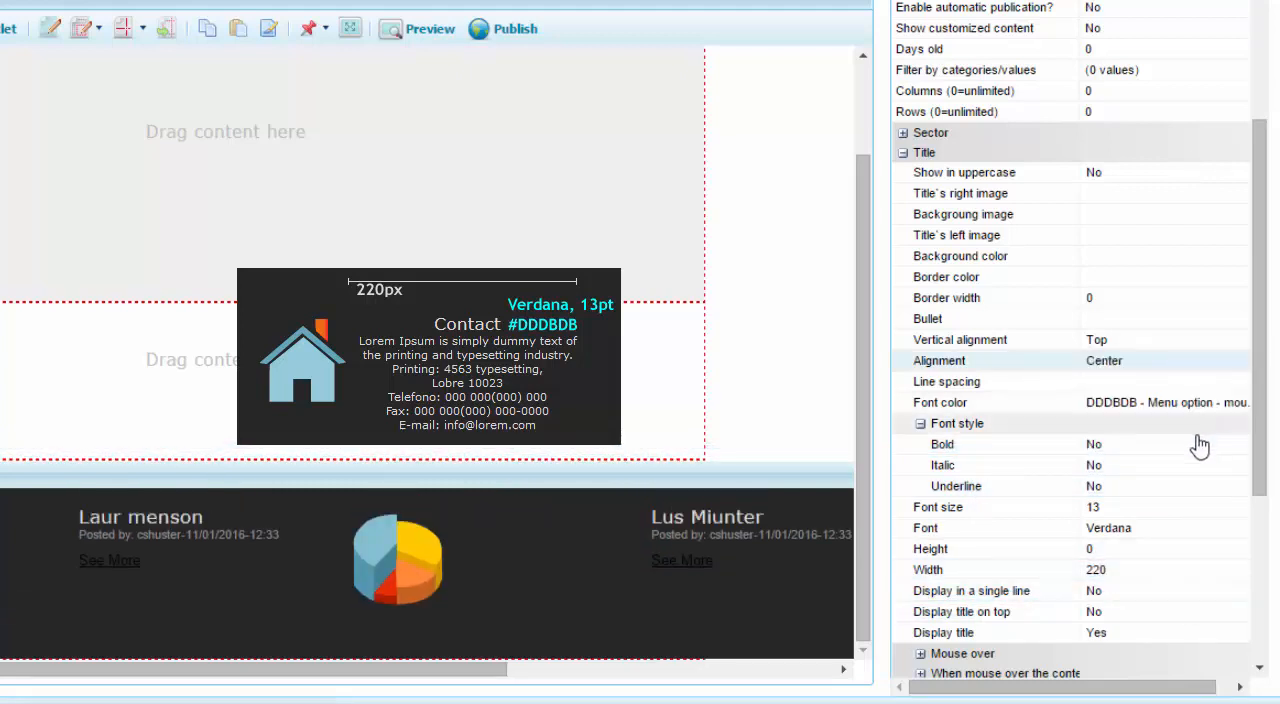
Set the title's Display in a single line option to Yes.
scroll(1255, 516, "down", 2)
left_click_drag(1255, 516, 1252, 539)
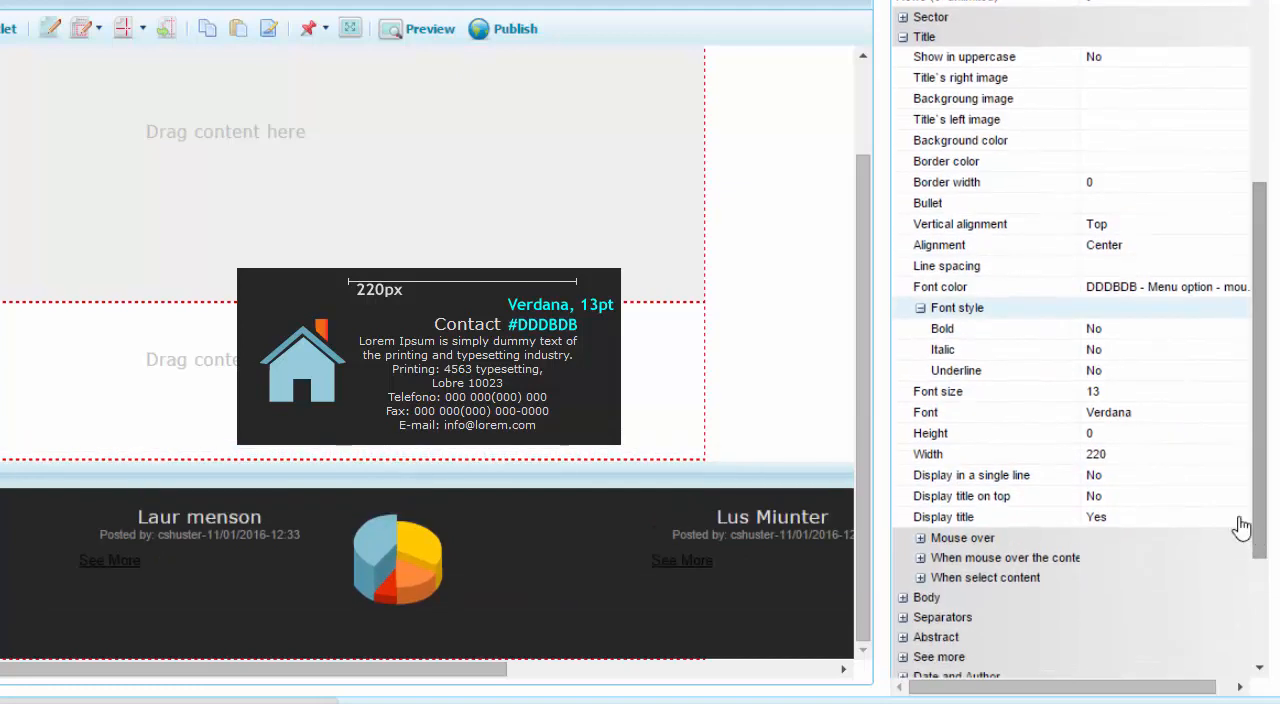
left_click(1228, 475)
left_click(1254, 475)
left_click(1161, 497)
left_click(1156, 497)
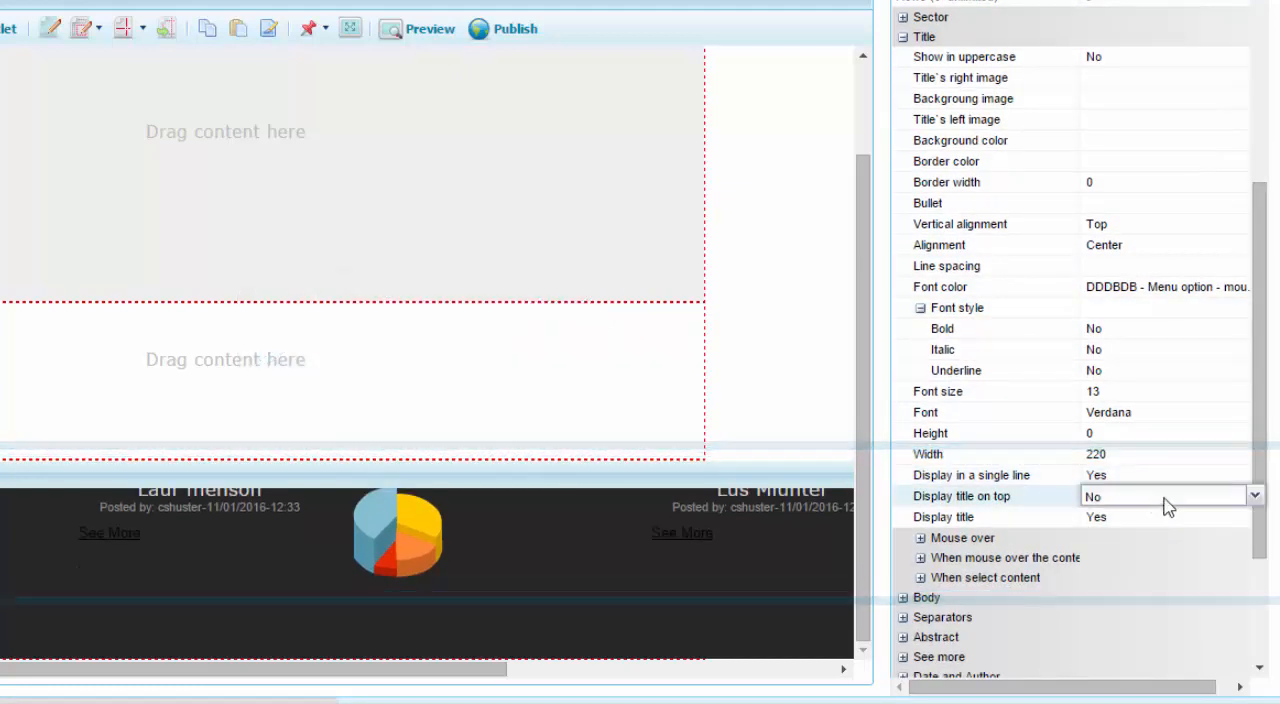
Collapse the Title properties and set Display body to Yes for the footer contents.
left_click_drag(1259, 443, 1268, 360)
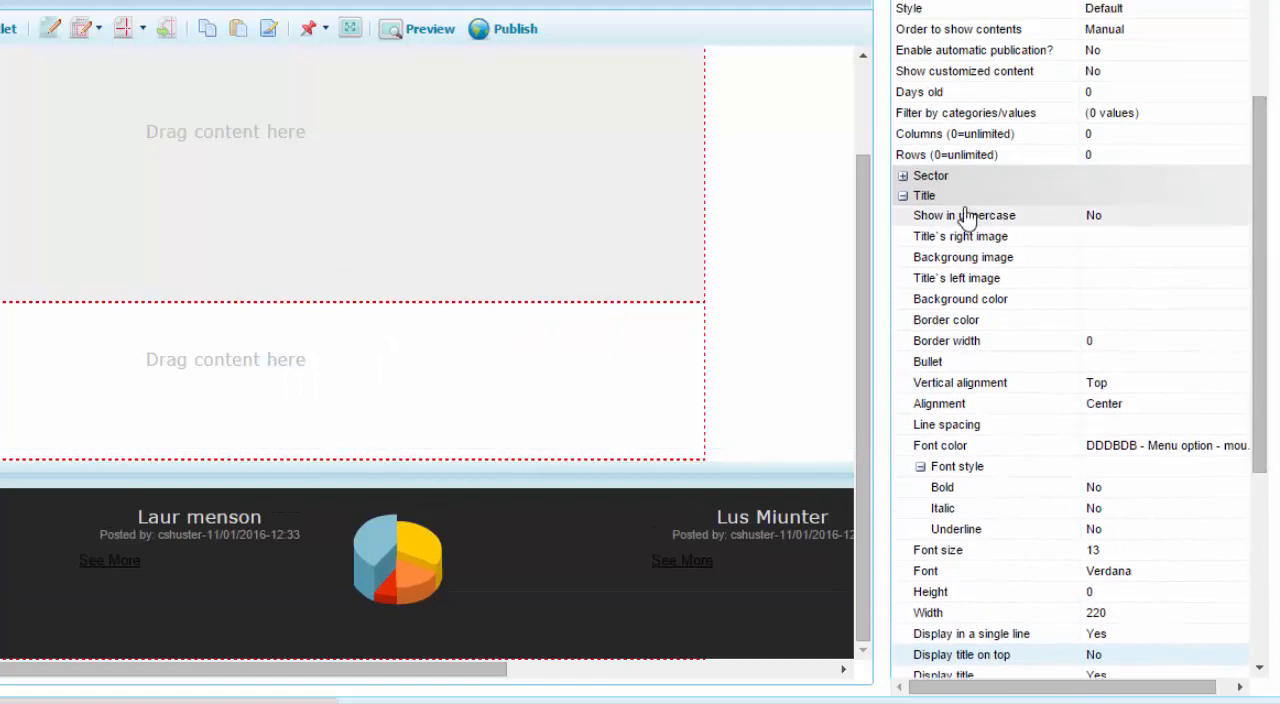
left_click(903, 194)
left_click(903, 387)
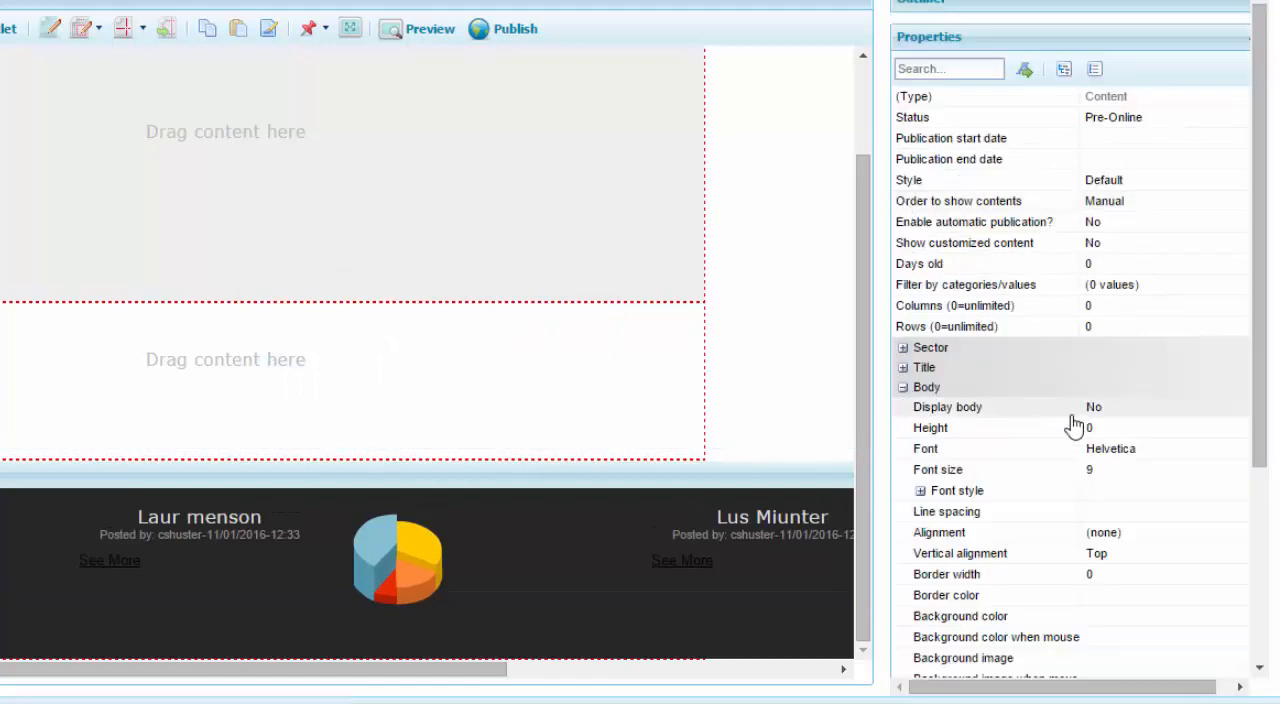
left_click(1180, 407)
left_click(1254, 407)
left_click(1195, 427)
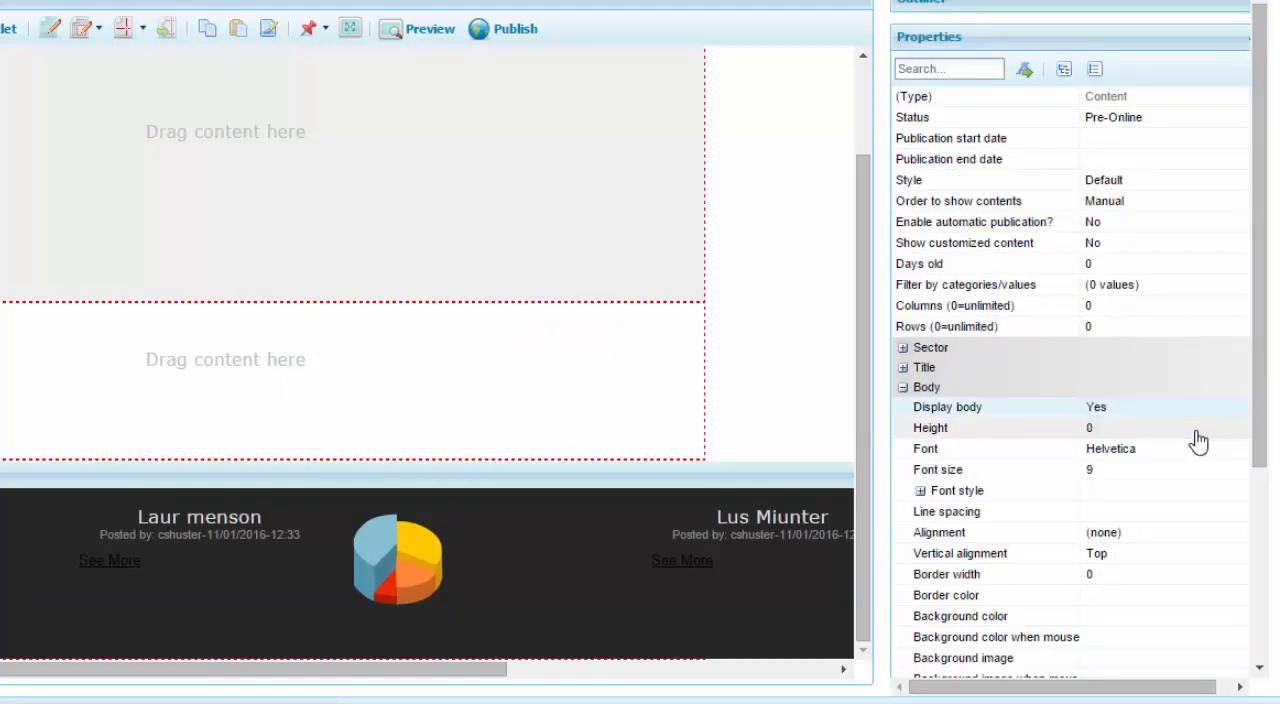
Format the body text as Verdana, size 8, with font color DDDBDB - Menu option - mouseover.
left_click_drag(1262, 448, 1262, 514)
left_click(1165, 339)
left_click(1255, 340)
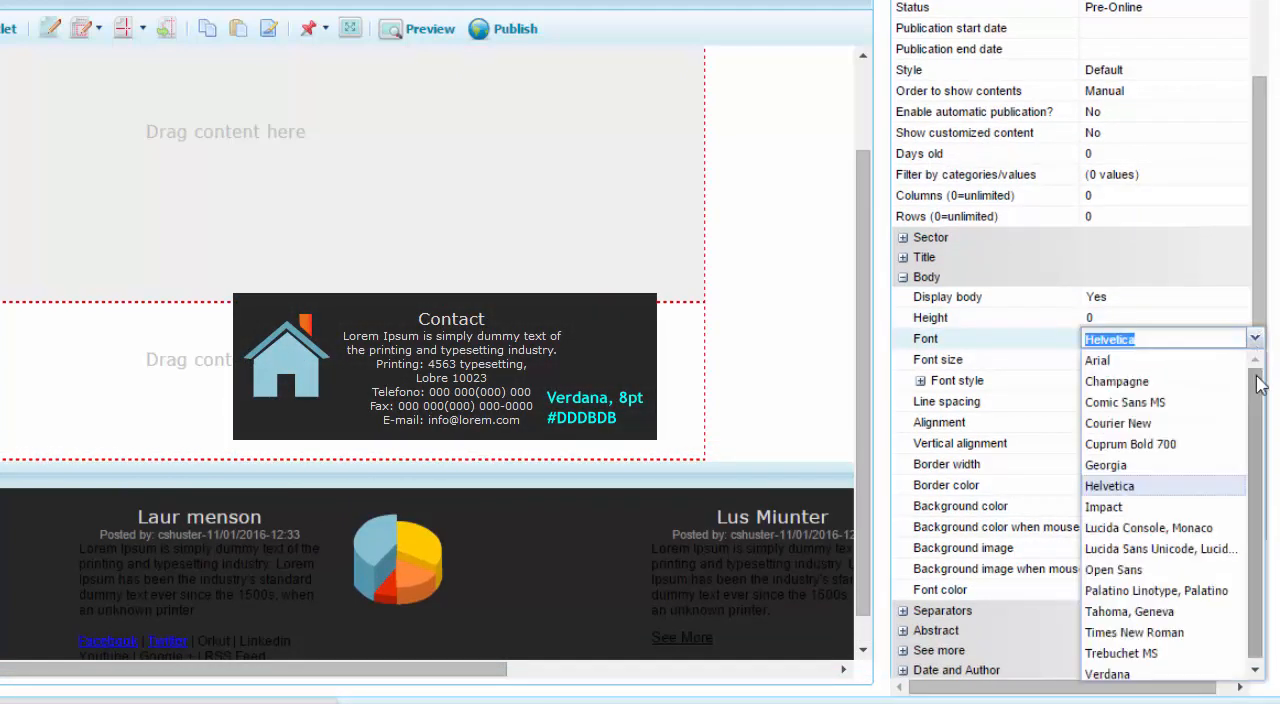
left_click(1137, 664)
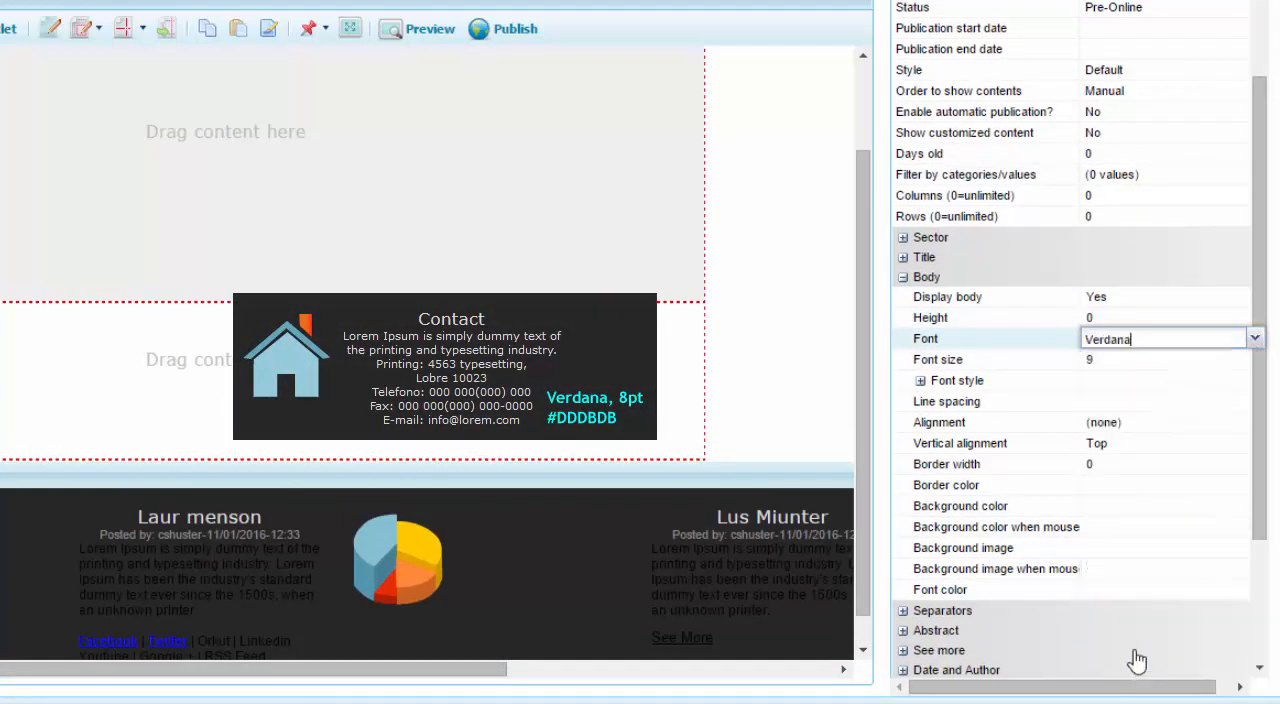
left_click(1185, 362)
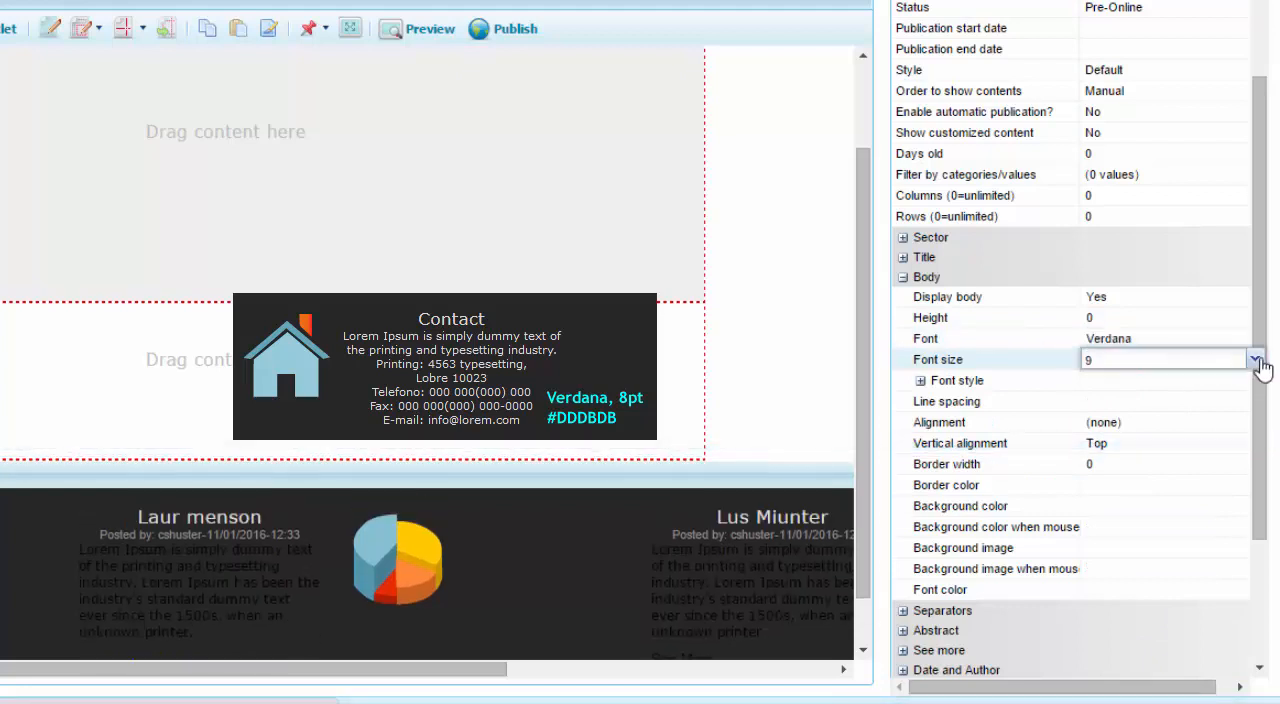
left_click(1255, 358)
left_click(1157, 418)
left_click(1148, 386)
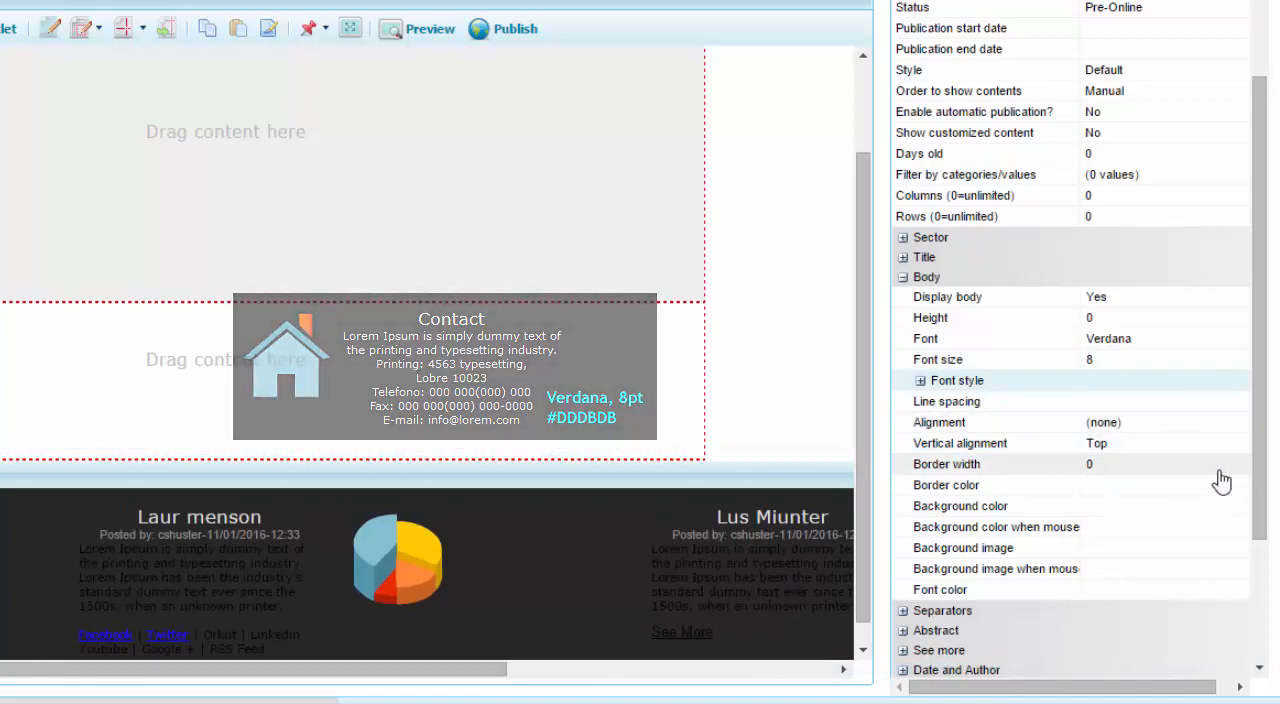
left_click(1103, 589)
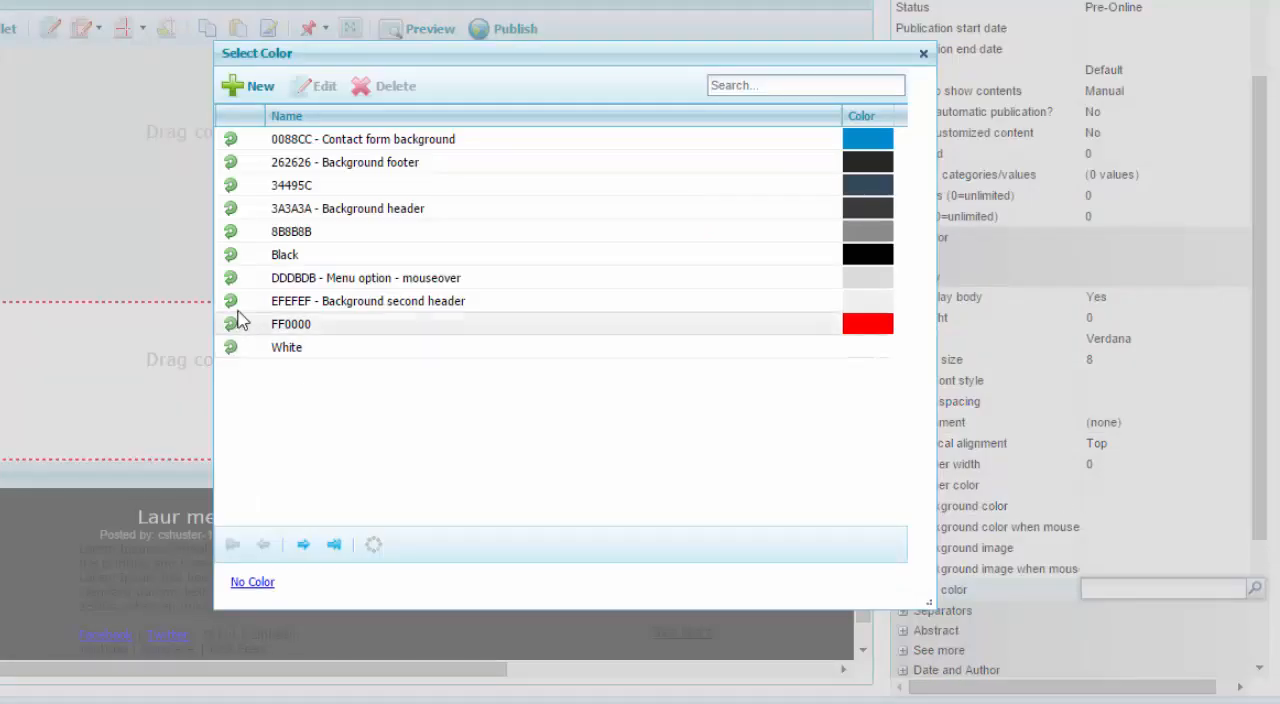
double_click(280, 278)
Set the body alignment to Center and preview the template.
left_click(1214, 425)
left_click(1254, 422)
left_click(1162, 488)
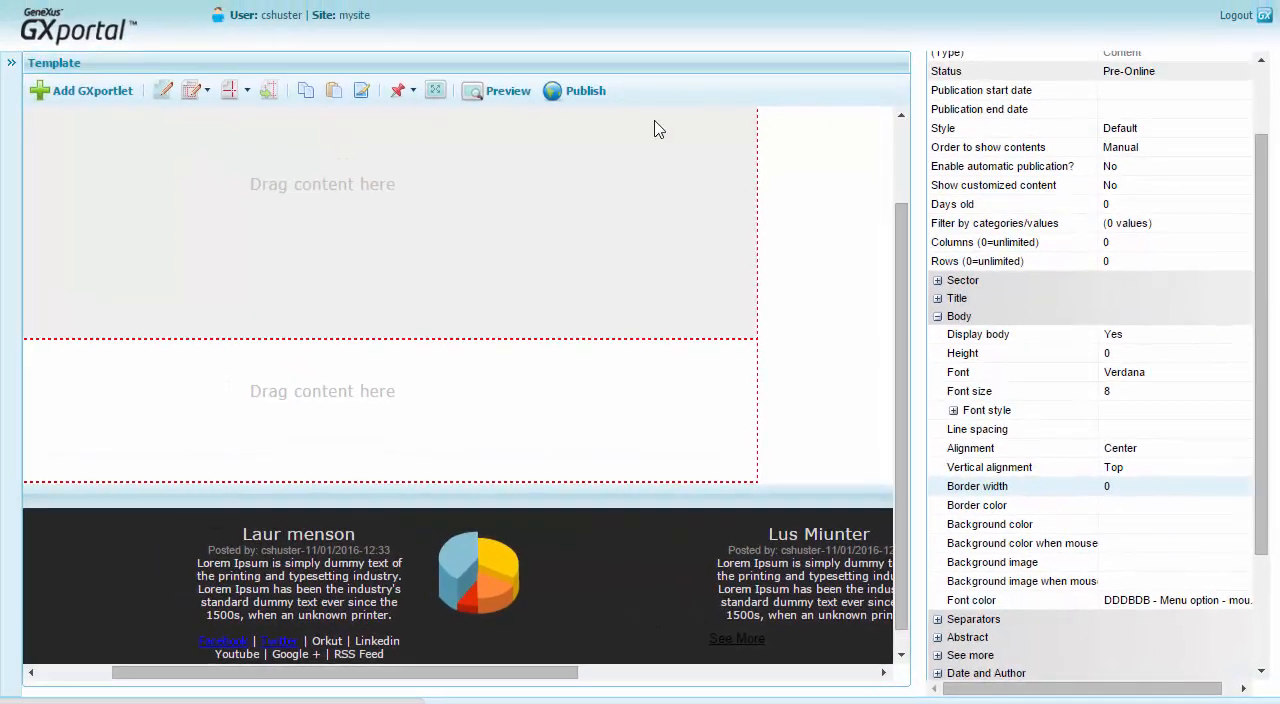
left_click(508, 96)
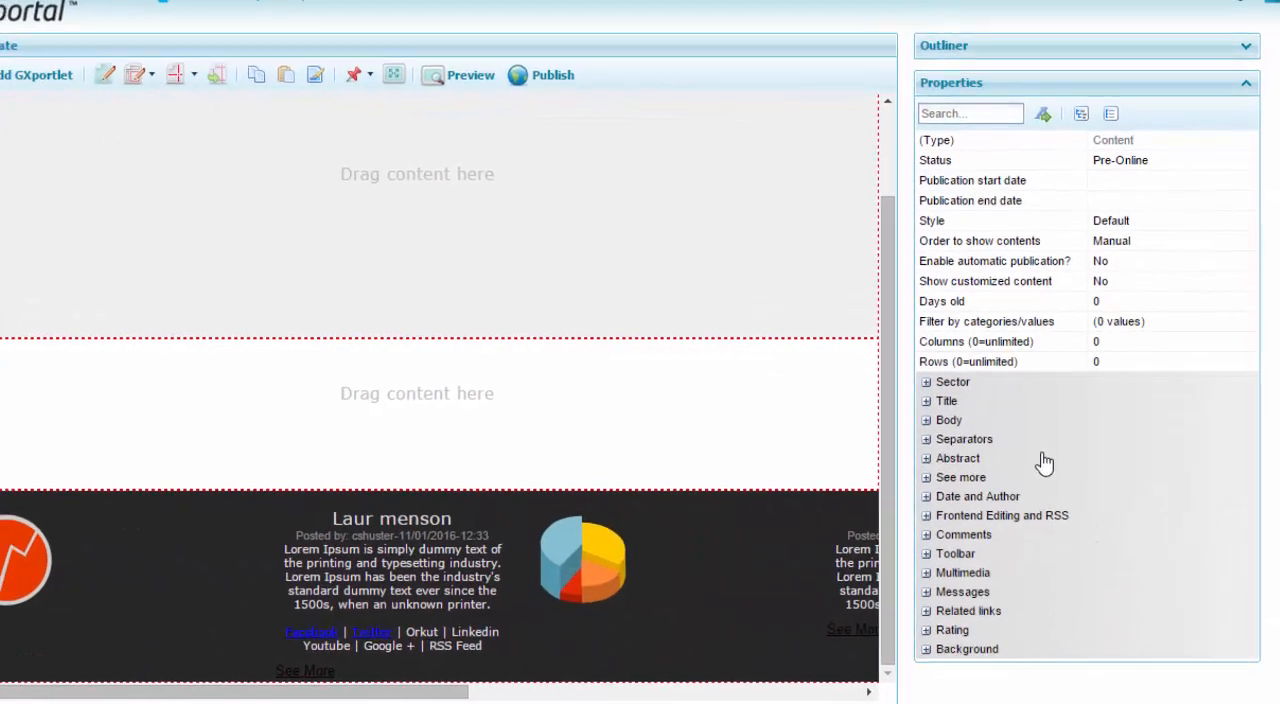
Set the minimum image width of the contents to 120 in the Multimedia image properties.
left_click(927, 573)
left_click(944, 591)
scroll(1200, 610, "down", 2)
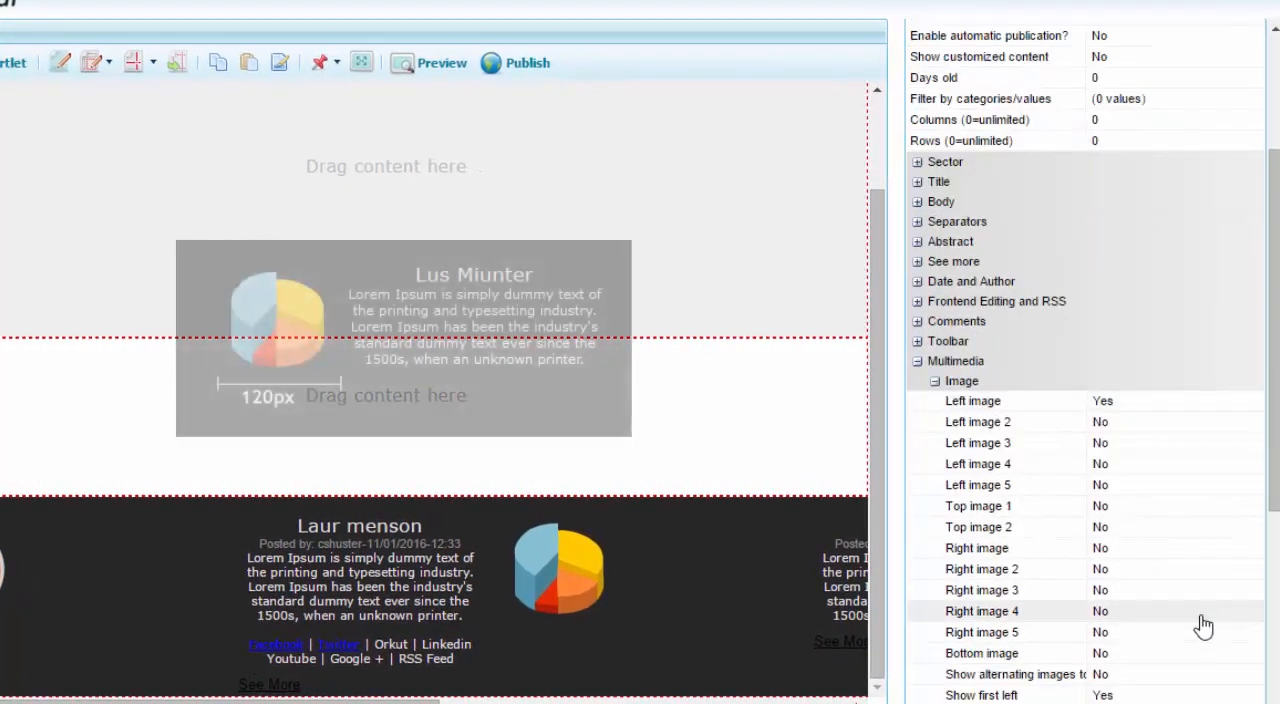
scroll(1190, 570, "down", 5)
left_click(1150, 316)
type("120")
key("Return")
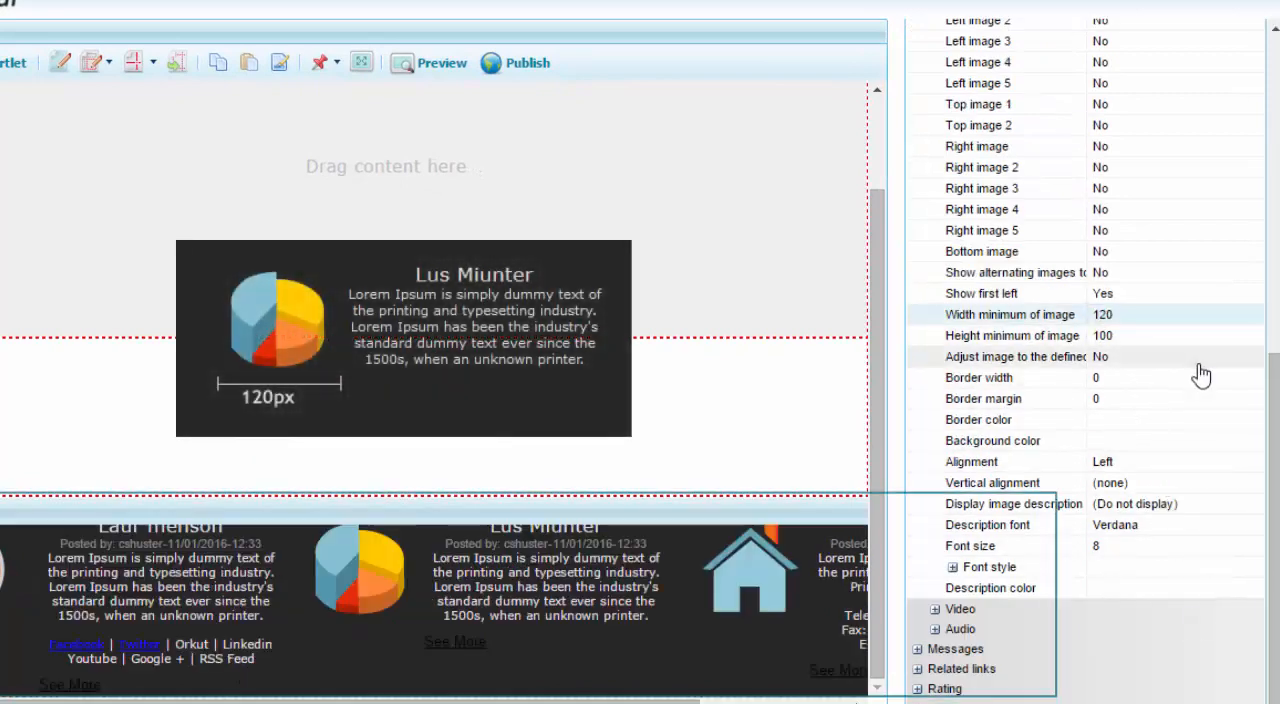
Set the date and author display relative to the title to (Do not display).
left_click_drag(1277, 409, 1277, 230)
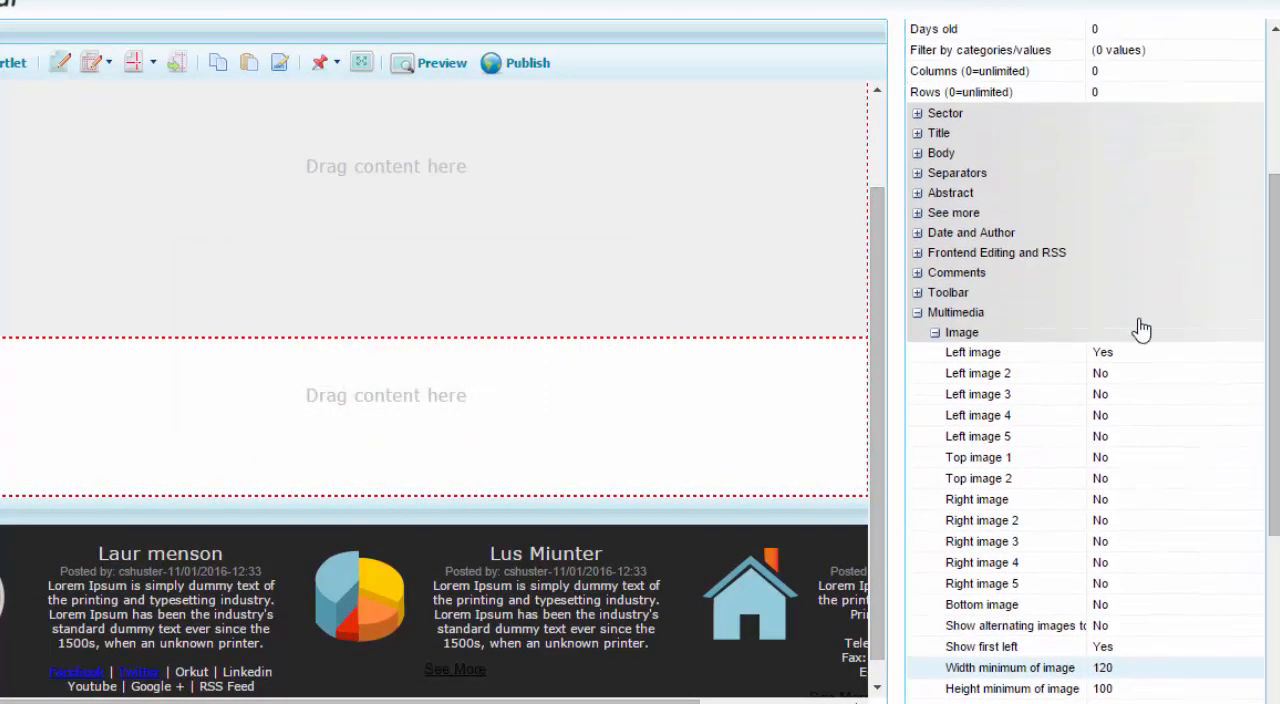
left_click(918, 314)
left_click(917, 502)
left_click(1229, 523)
left_click(1217, 553)
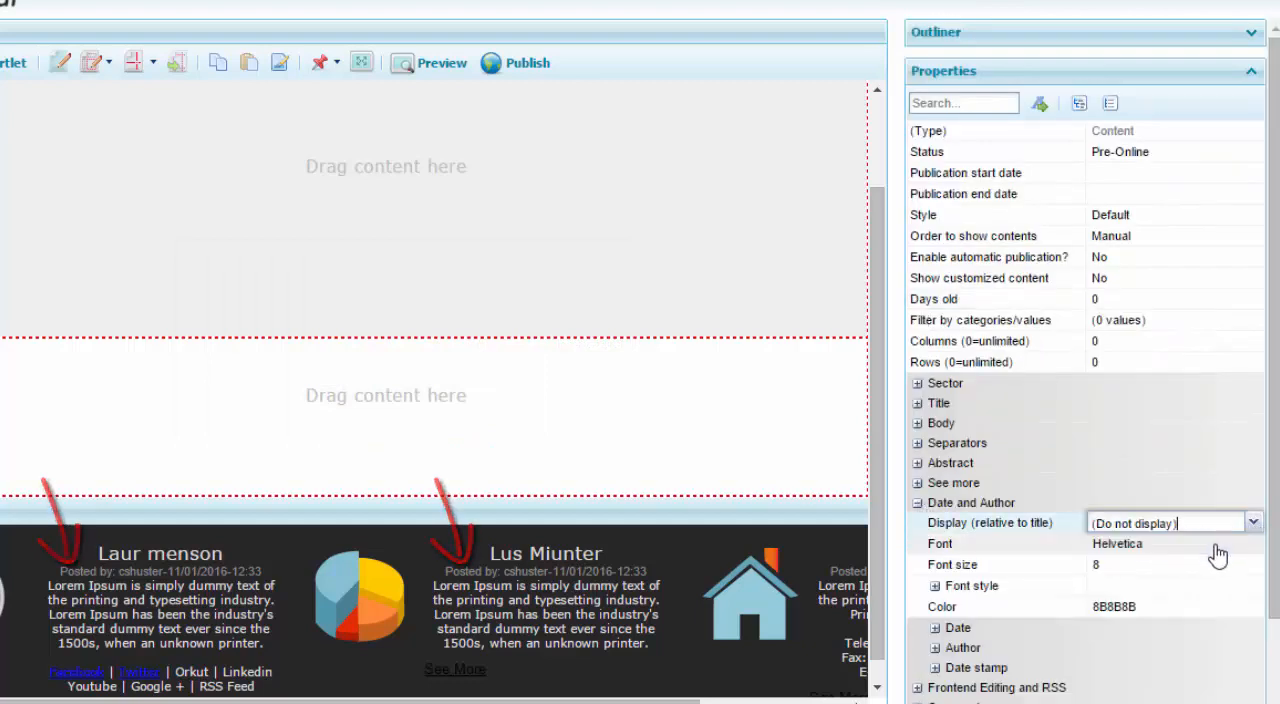
left_click(1215, 554)
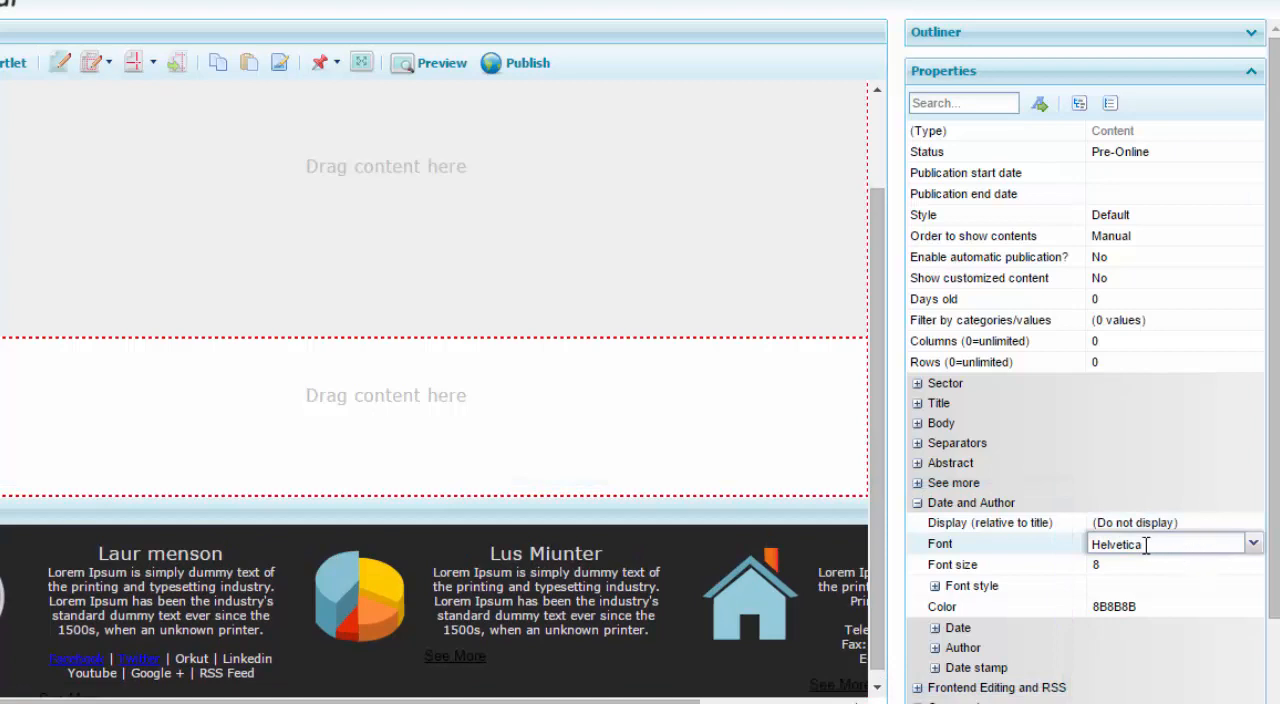
left_click(917, 503)
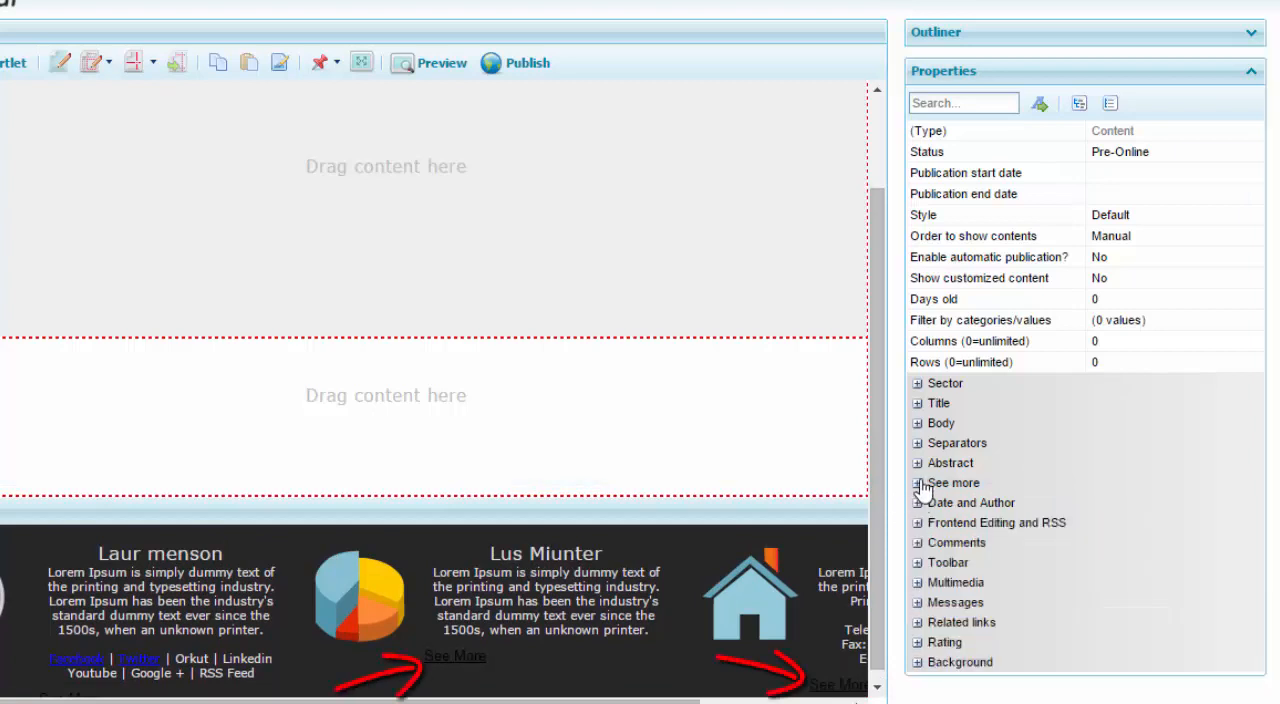
Set Display see more bottom to No in the See more properties.
left_click(917, 483)
scroll(1240, 440, "down", 3)
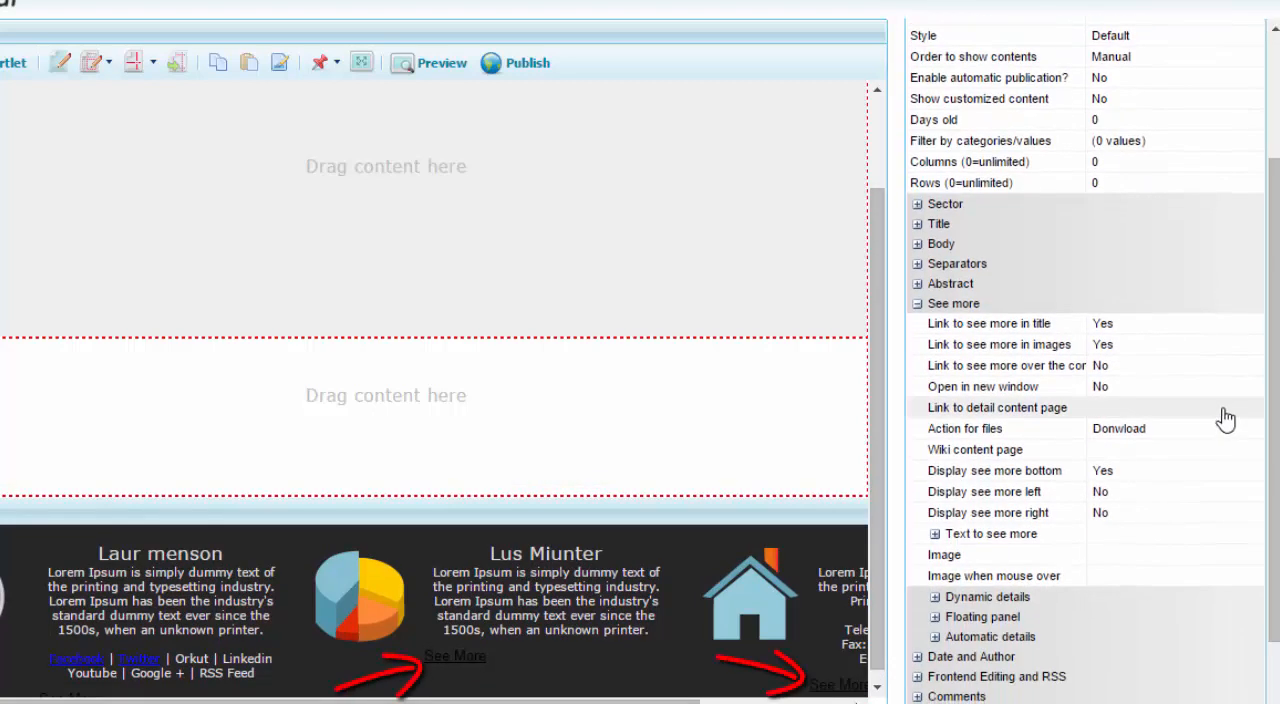
left_click(1205, 470)
left_click(1253, 470)
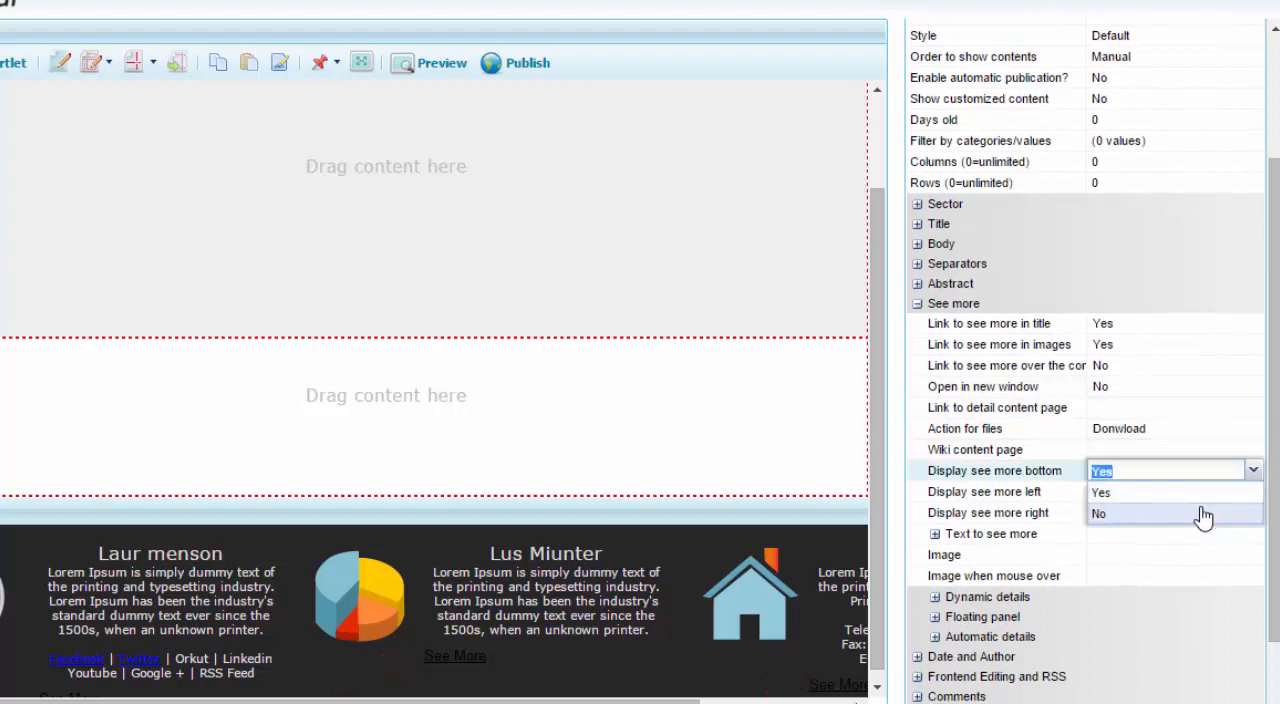
left_click(1203, 514)
left_click(1200, 513)
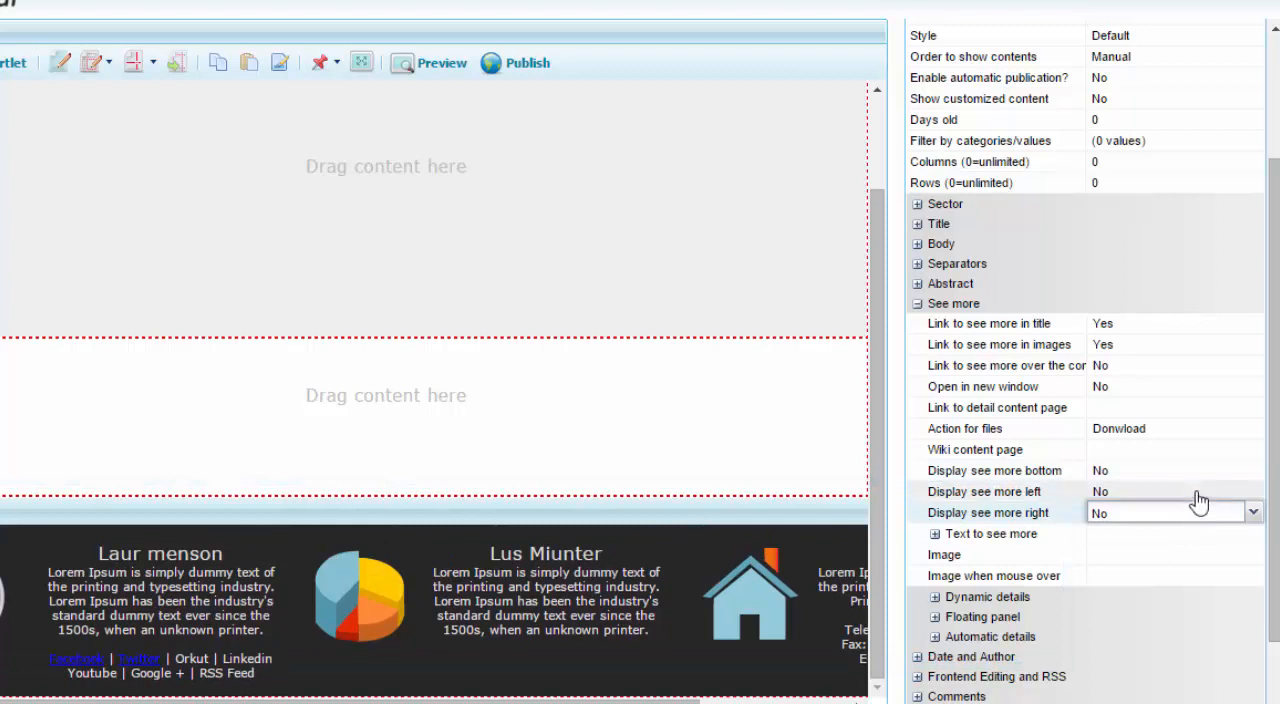
Set Link to see more in title and Link to see more in images to No, and preview the template.
left_click(1200, 323)
left_click(1253, 325)
left_click(1217, 366)
left_click(1200, 344)
left_click(1224, 387)
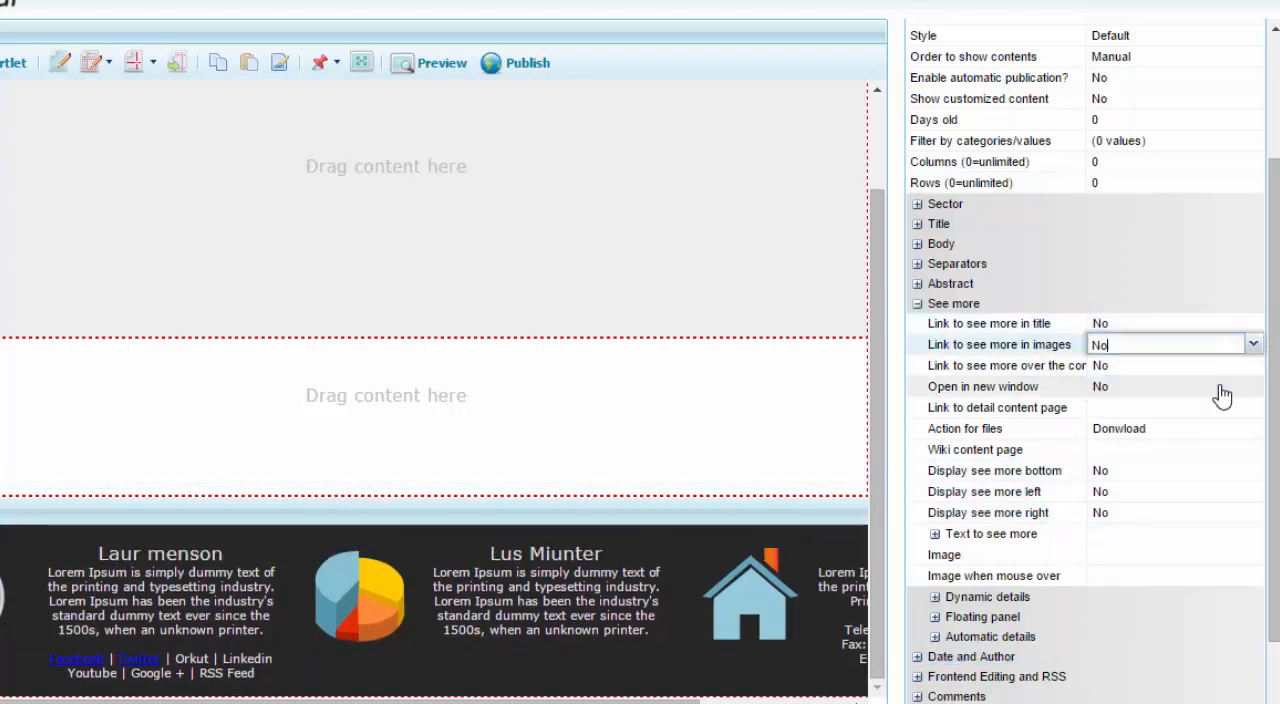
left_click(1218, 390)
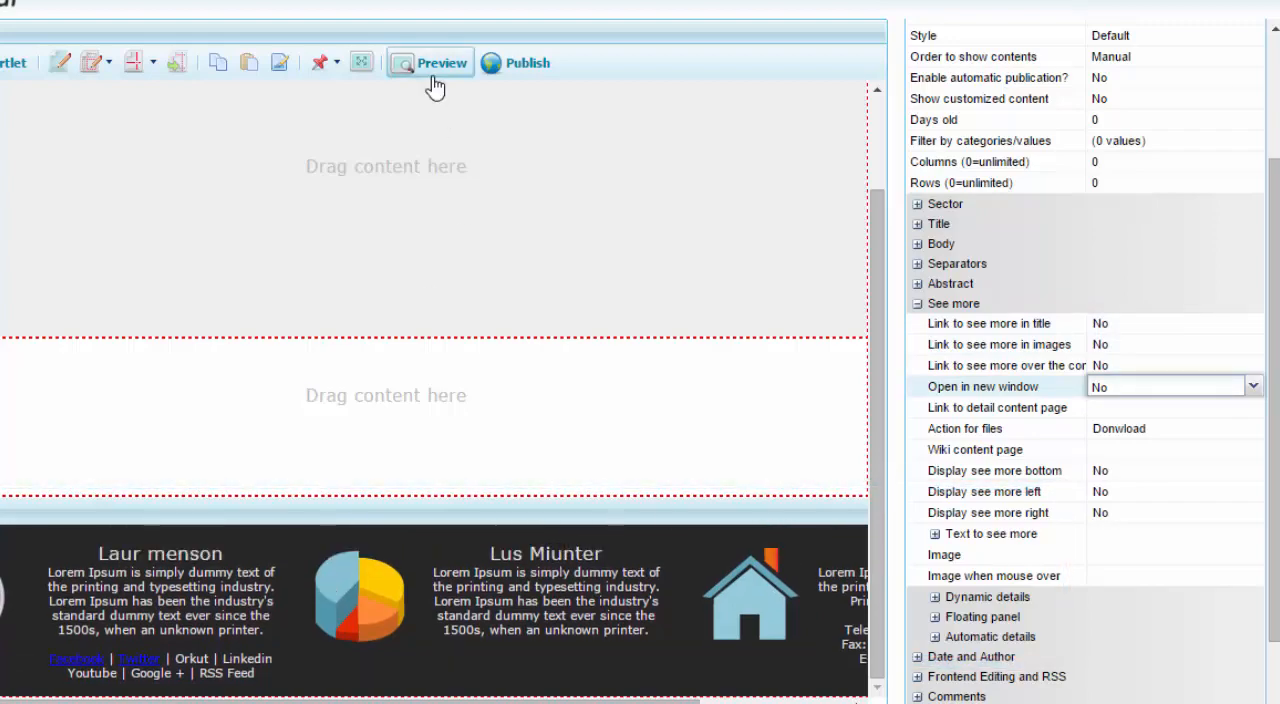
left_click(435, 88)
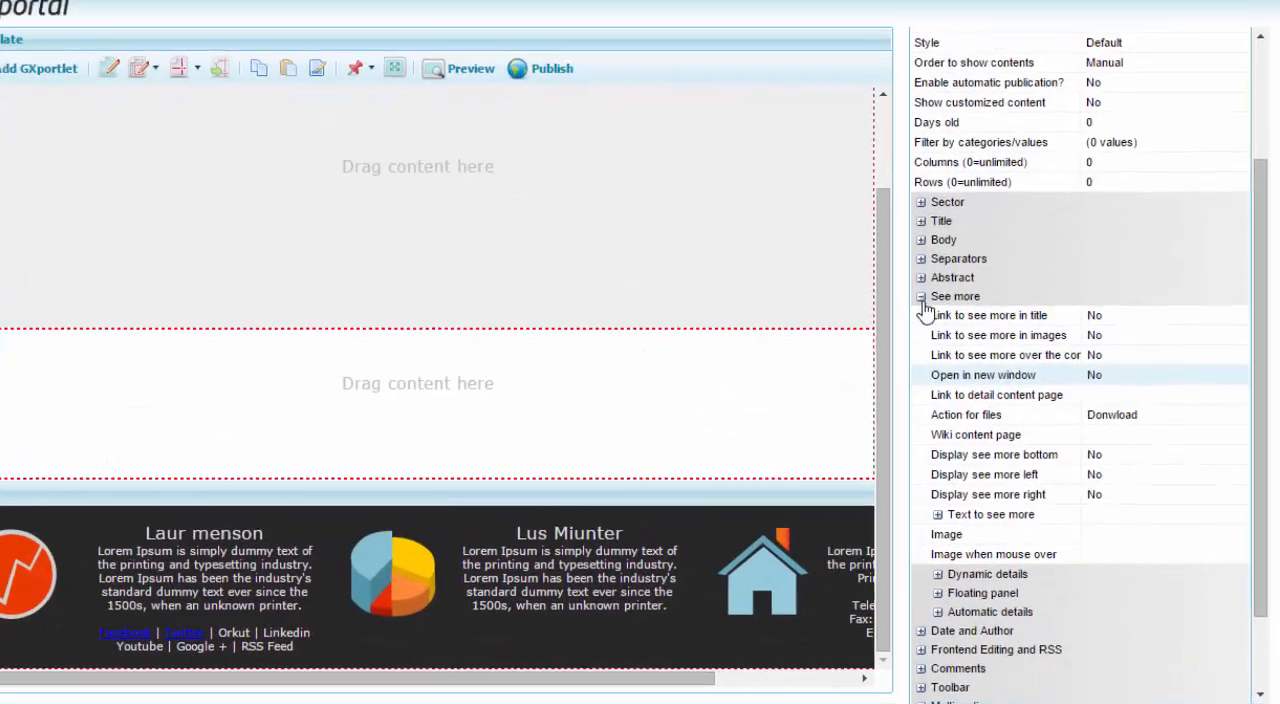
Set the separator padding between horizontal contents to 40.
left_click(921, 297)
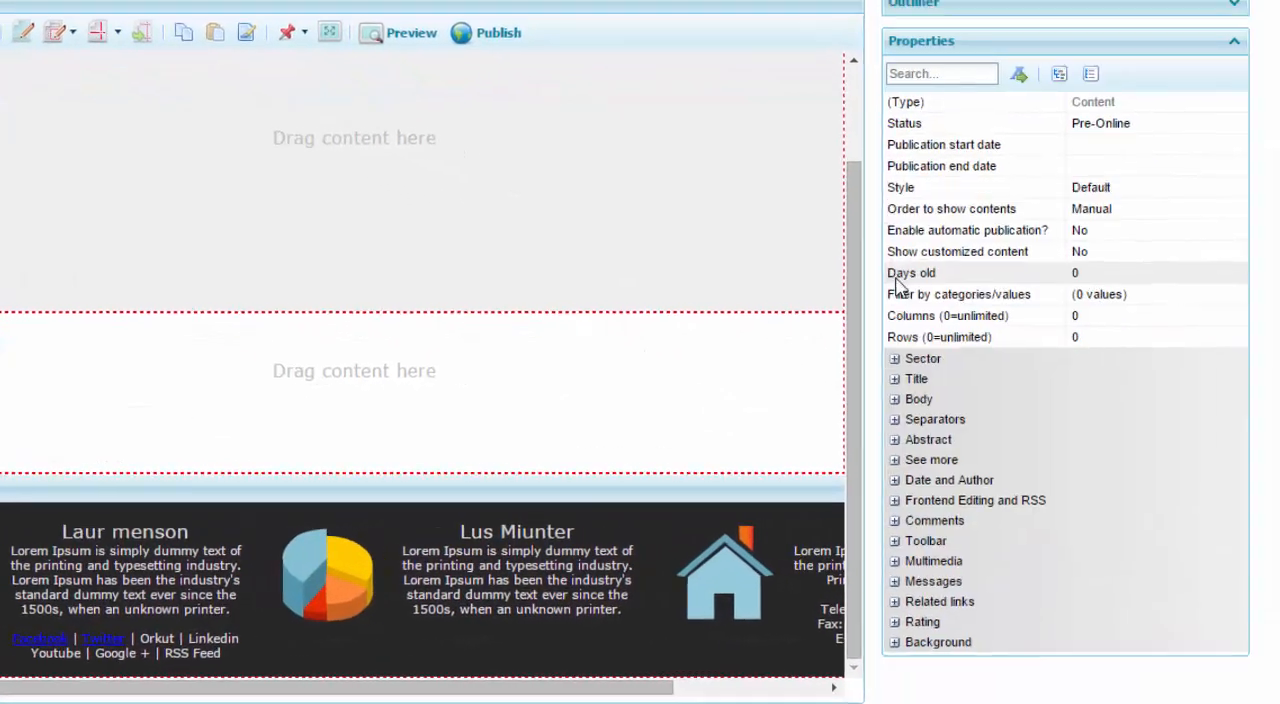
left_click(921, 258)
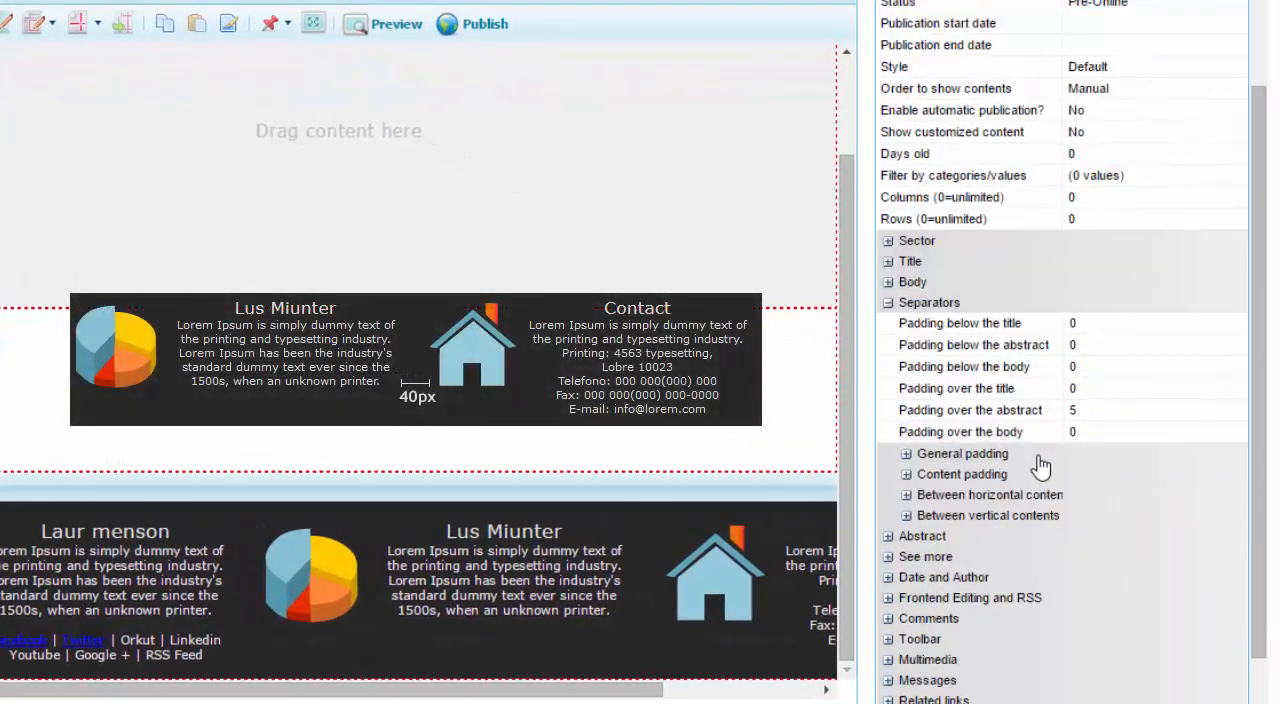
scroll(1038, 455, "down", 1)
left_click(906, 445)
scroll(918, 452, "down", 2)
left_click(1125, 336)
type("40")
key("Return")
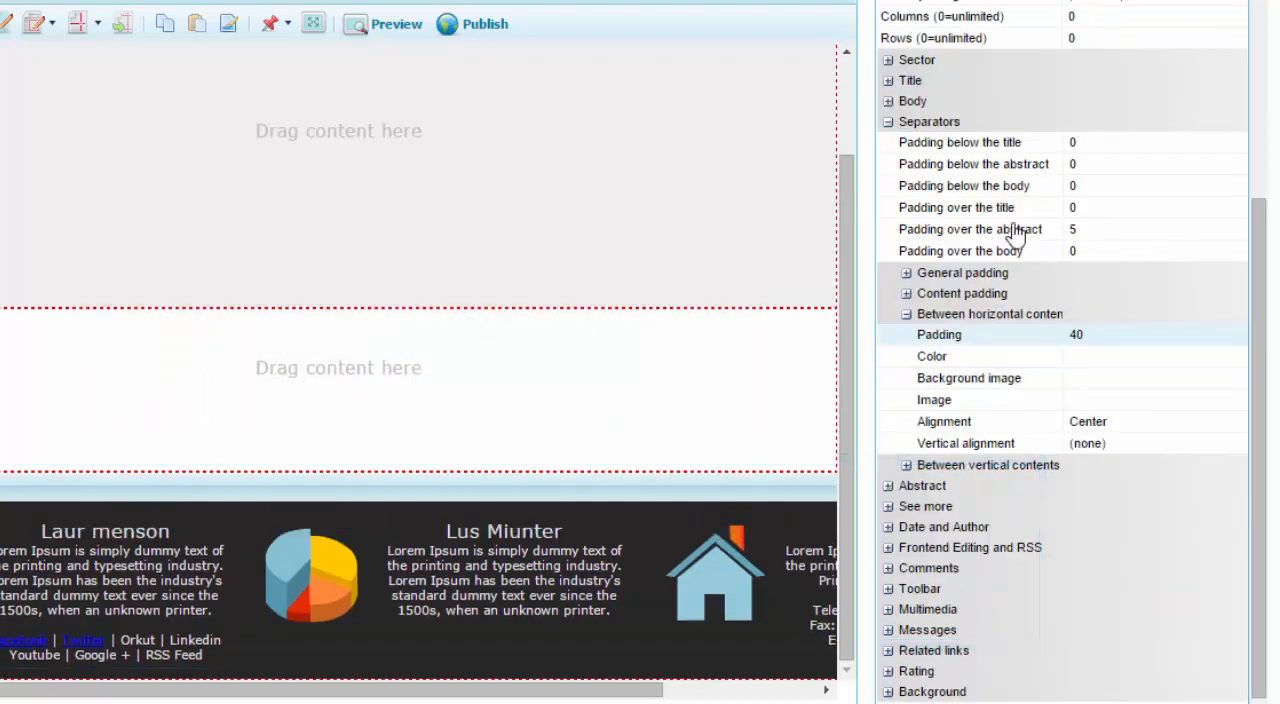
Set Show general toolbar to (No display) under Frontend Editing and RSS, and preview the template.
left_click(927, 500)
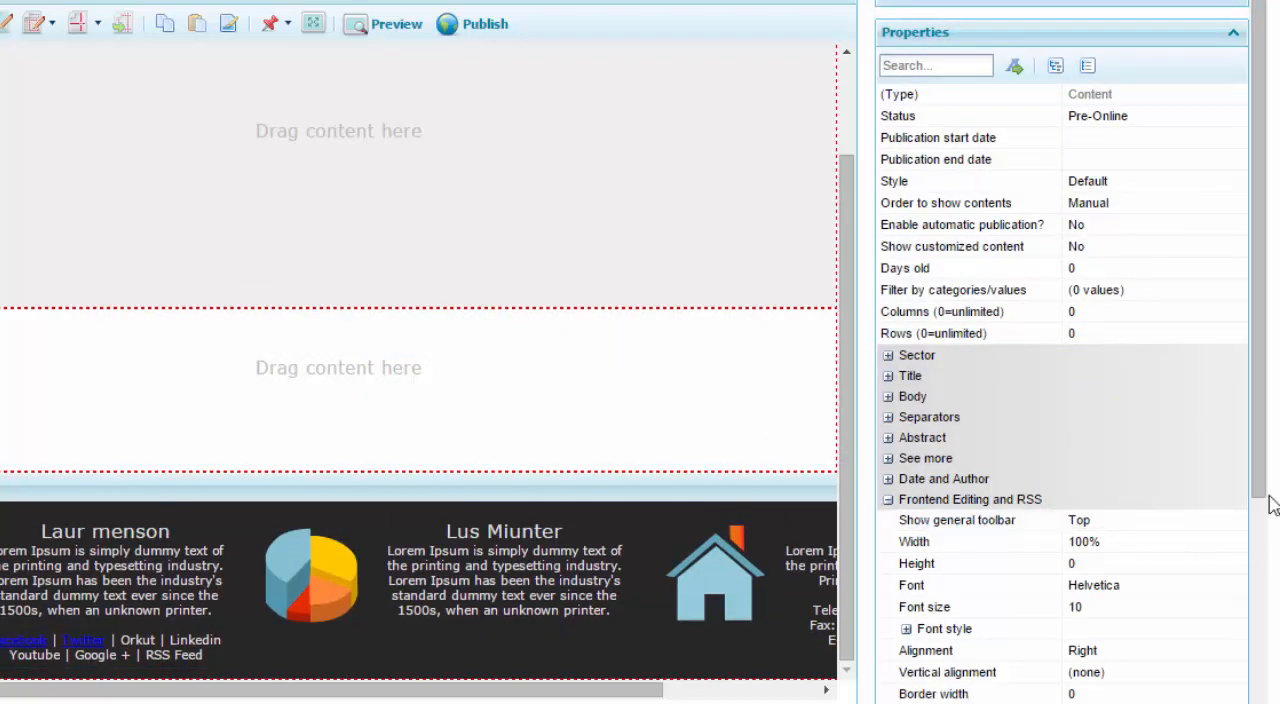
scroll(1234, 492, "down", 3)
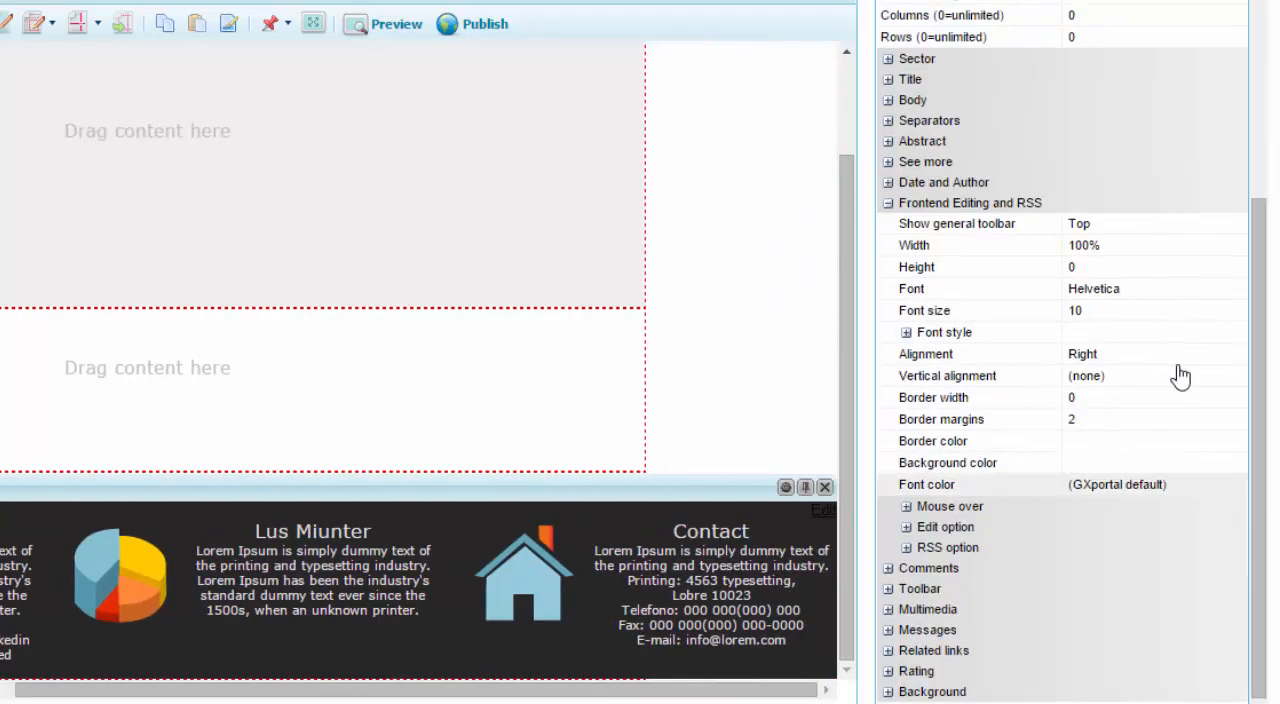
left_click(1236, 224)
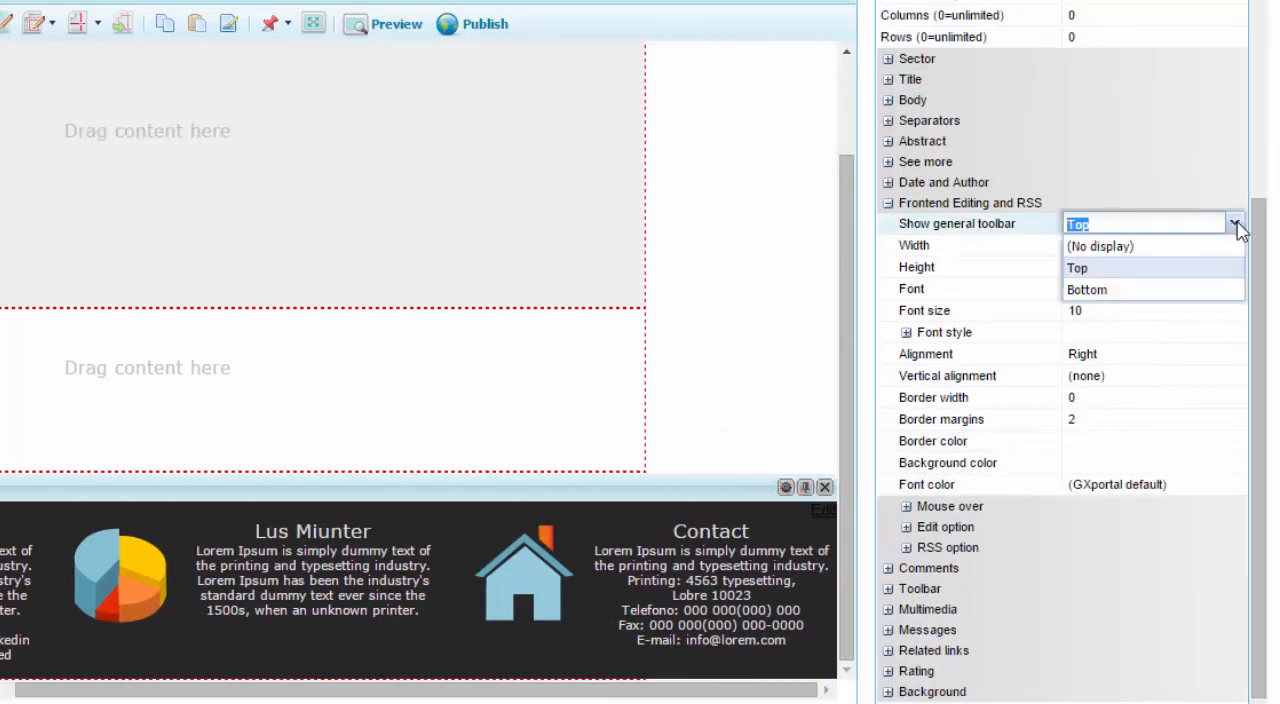
left_click(1126, 248)
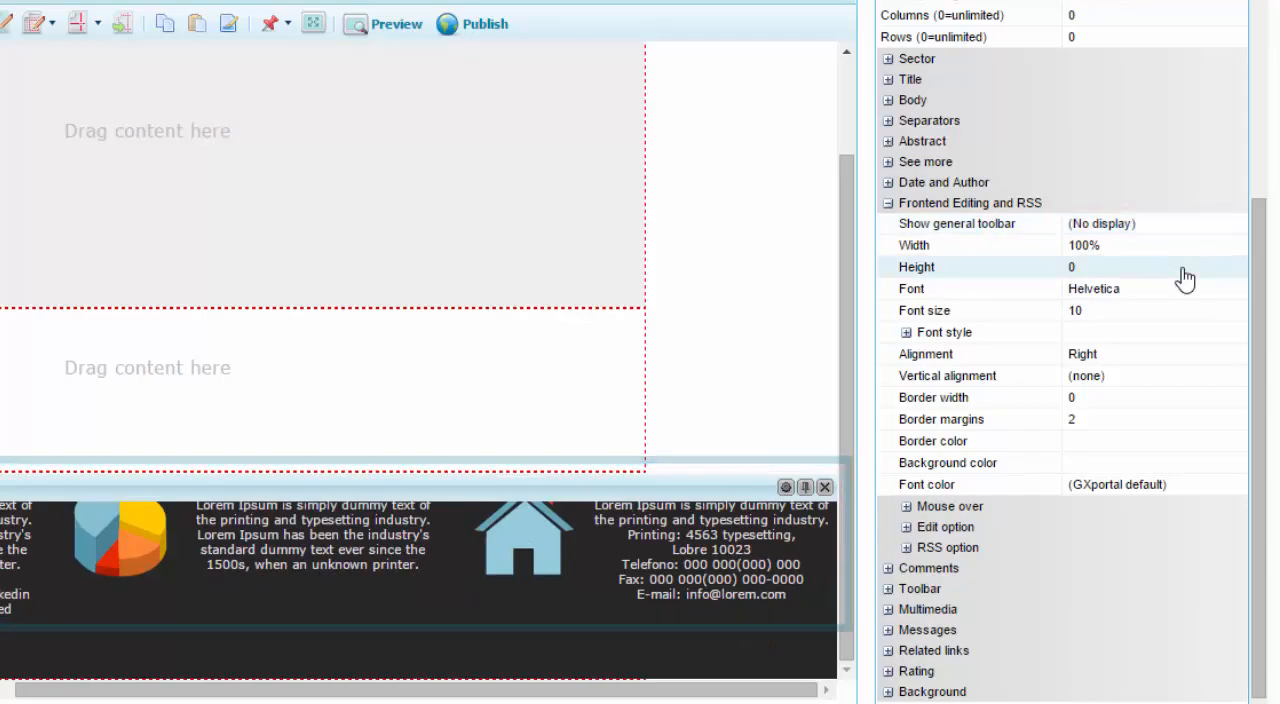
left_click(490, 92)
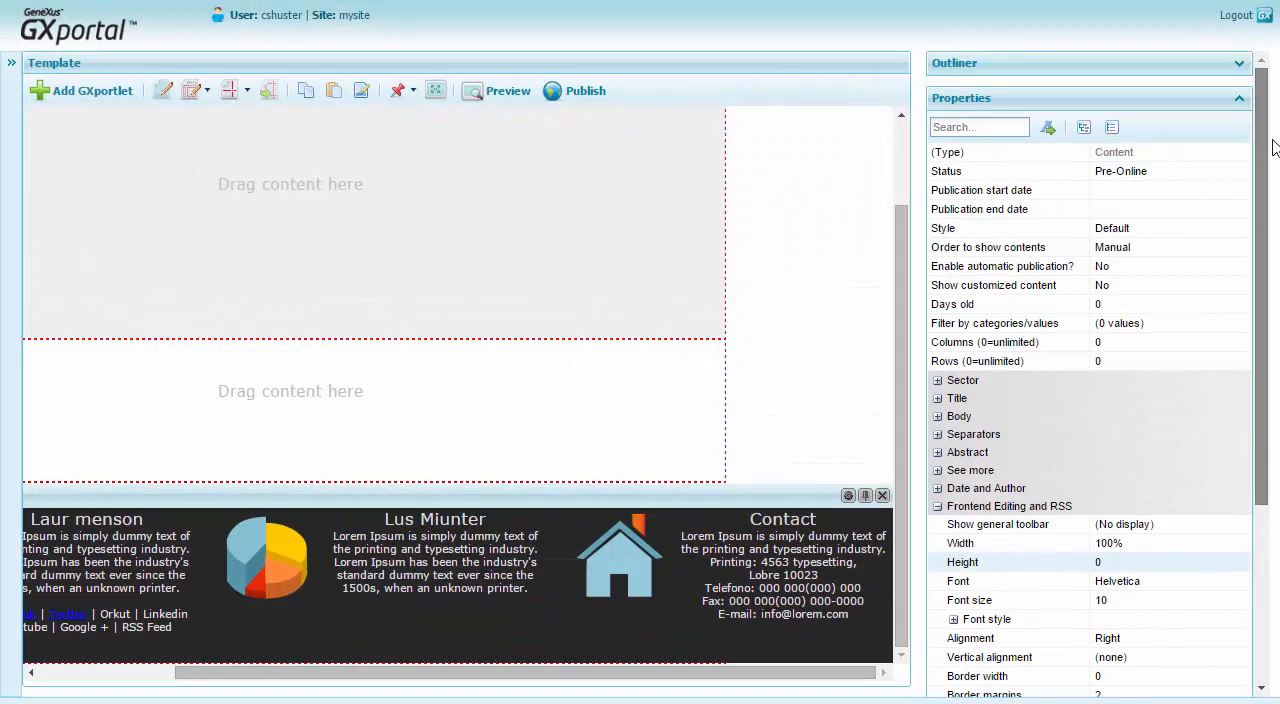
Select the Footer 2 region in the Outliner and set its vertical alignment to Middle.
left_click(1239, 98)
left_click(1238, 64)
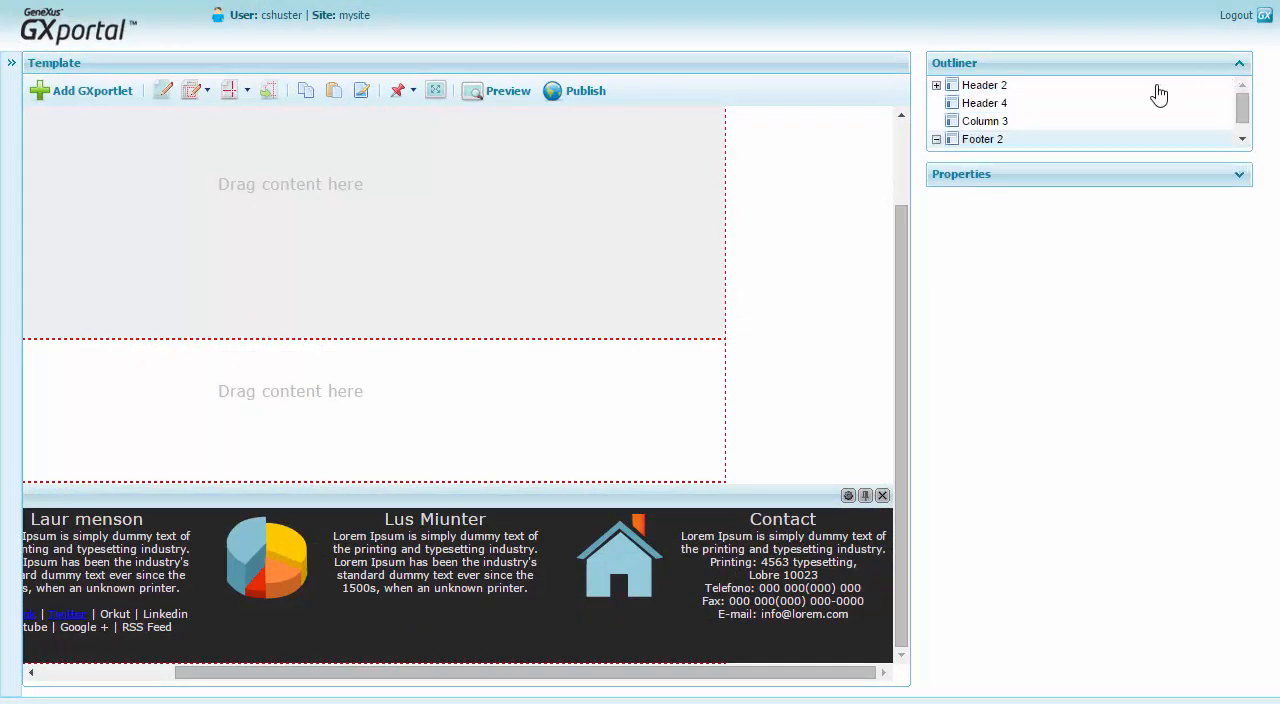
left_click_drag(1241, 108, 1246, 123)
left_click_drag(806, 677, 460, 666)
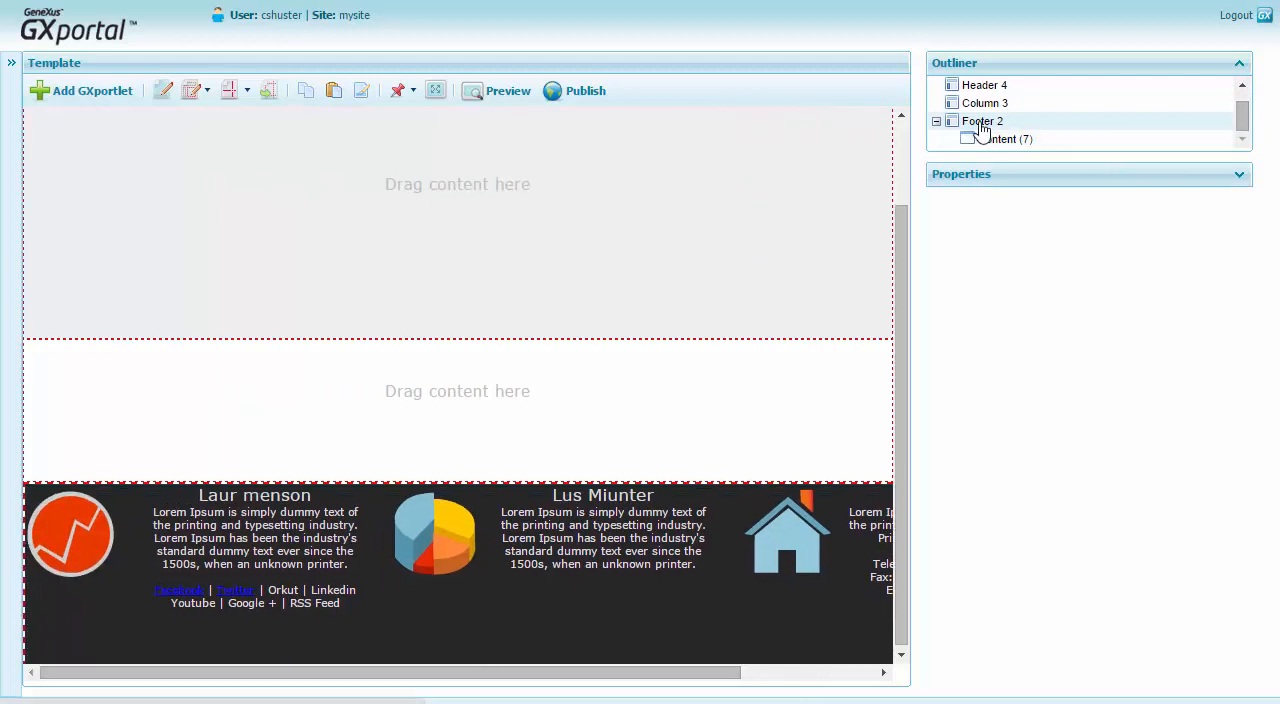
left_click(1239, 175)
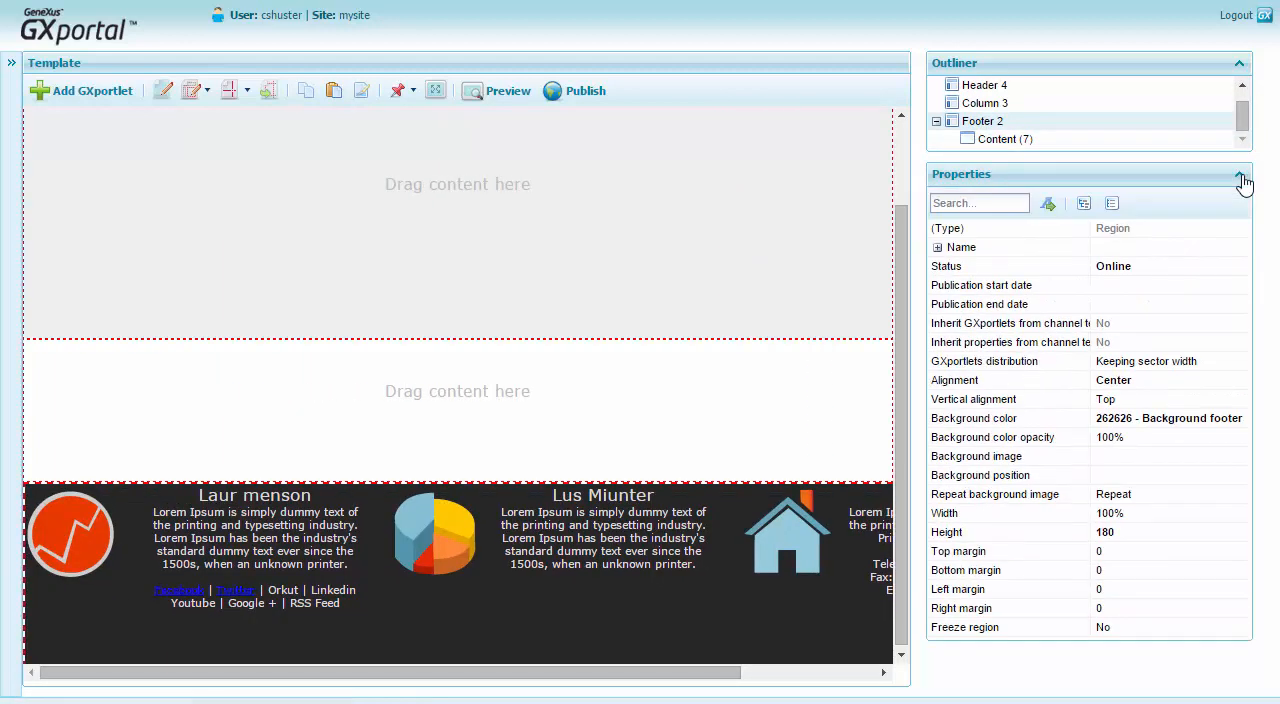
left_click(1160, 399)
left_click(1182, 457)
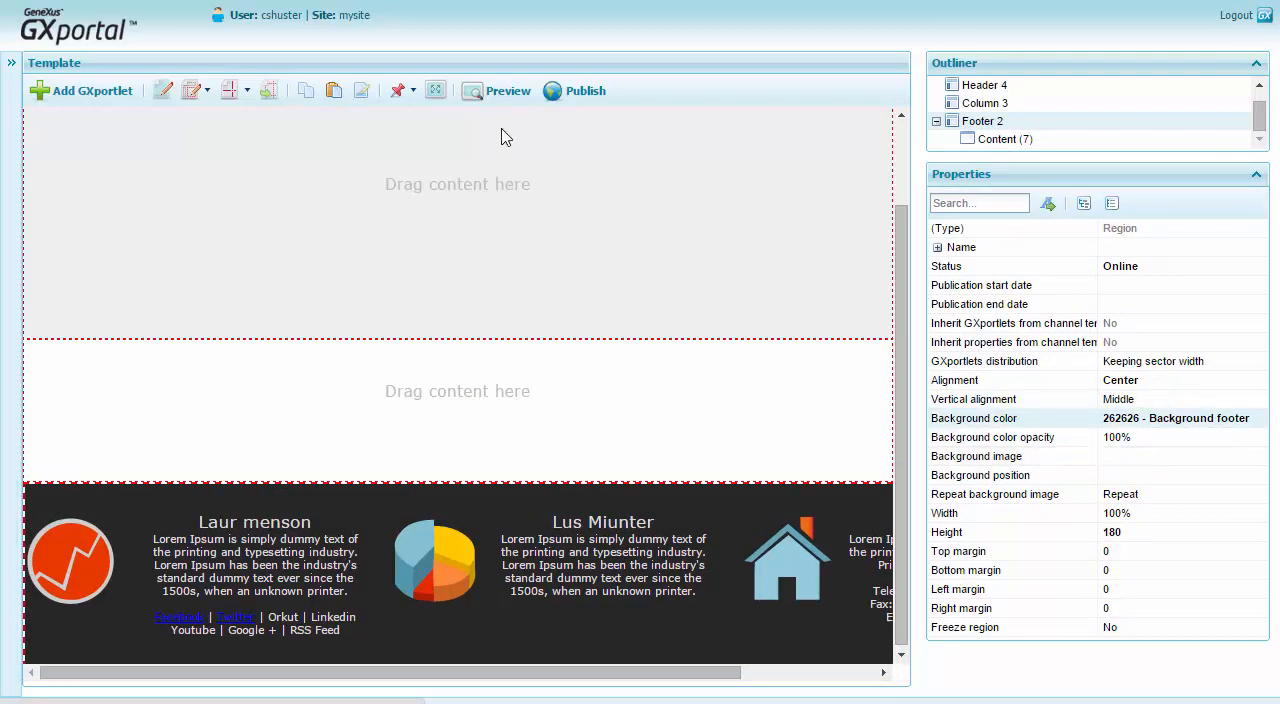
Preview the template and switch the site language to ES to examine the footer contents.
left_click(497, 91)
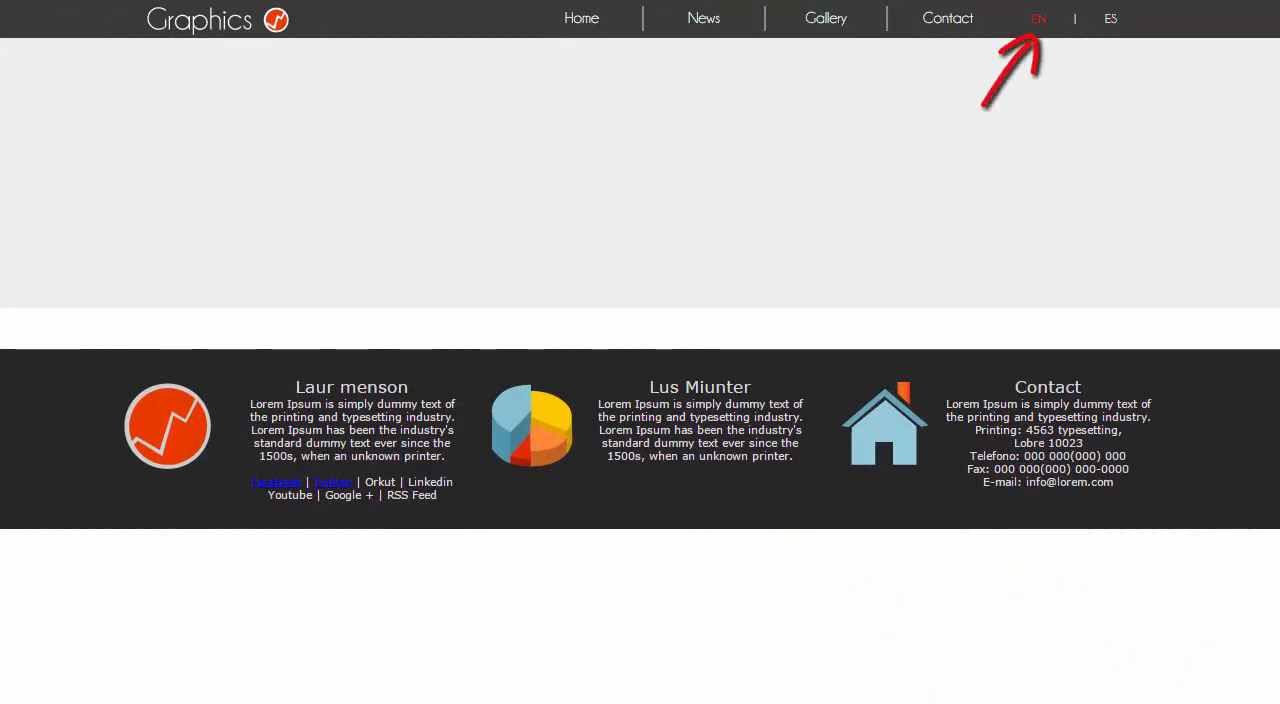
left_click(1111, 24)
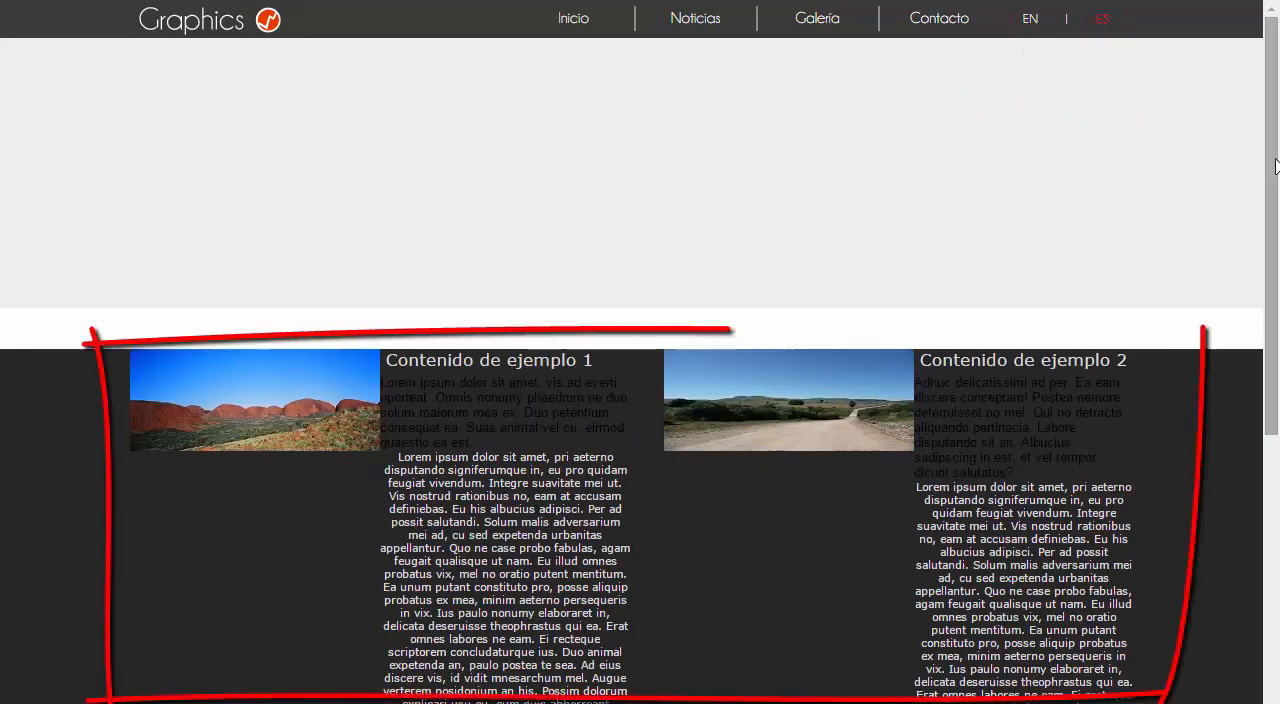